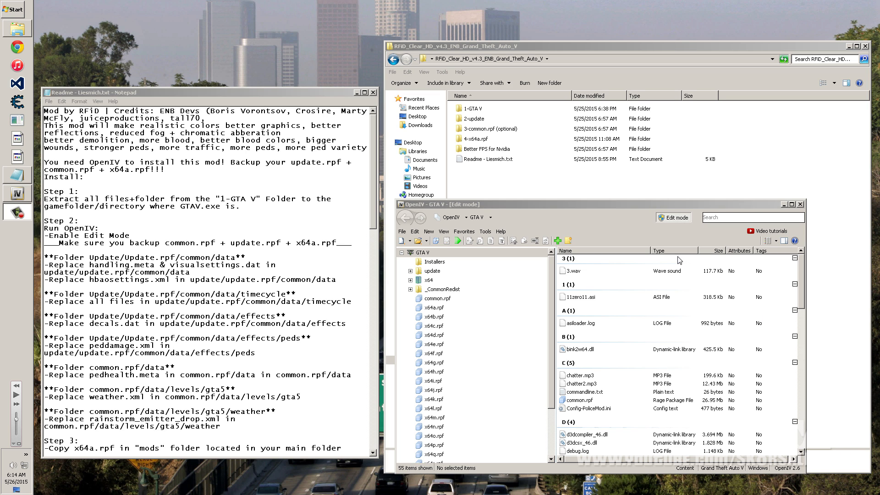
left_click_drag(554, 208, 561, 182)
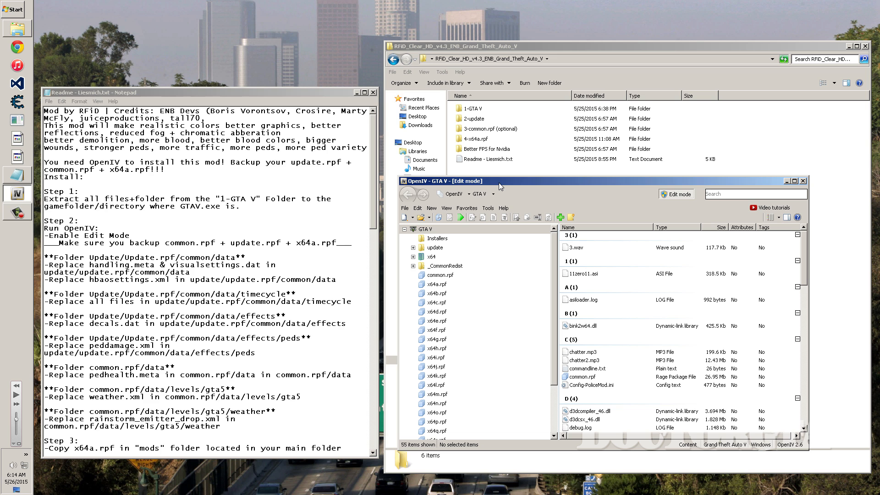
left_click_drag(506, 185, 551, 206)
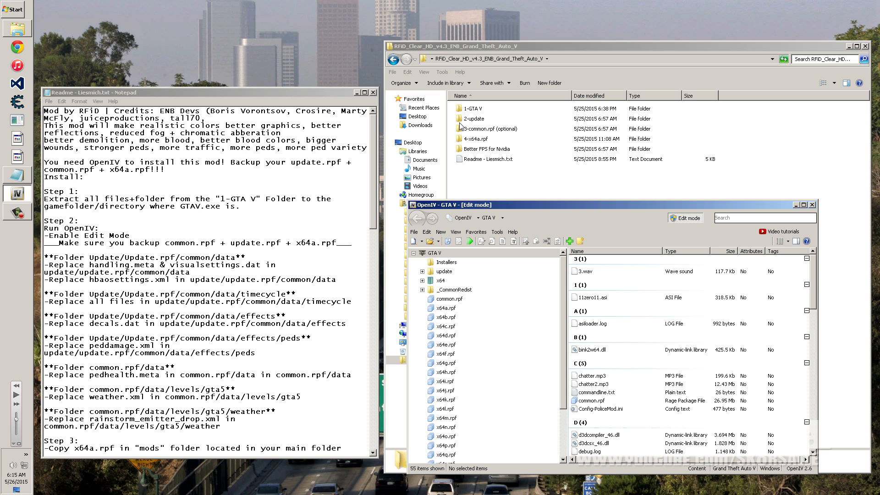
left_click(161, 265)
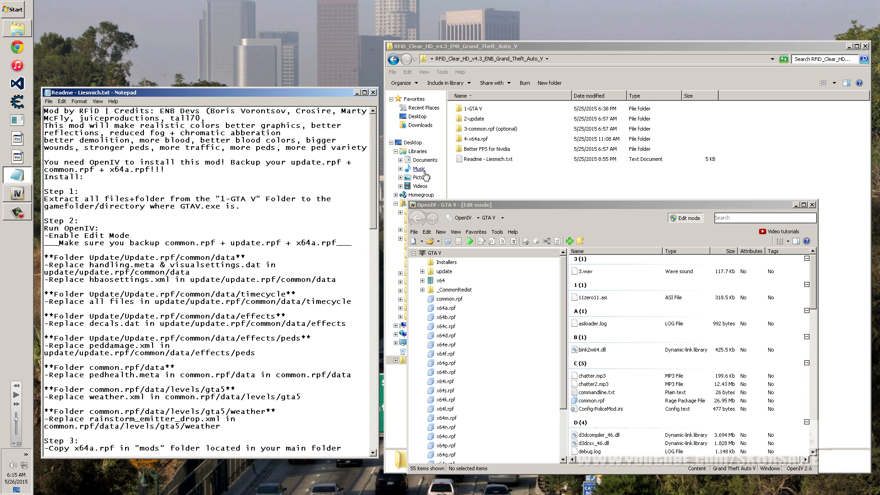
Open the Grand Theft Auto V game folder from its shortcut
left_click(3, 5)
left_click(108, 256)
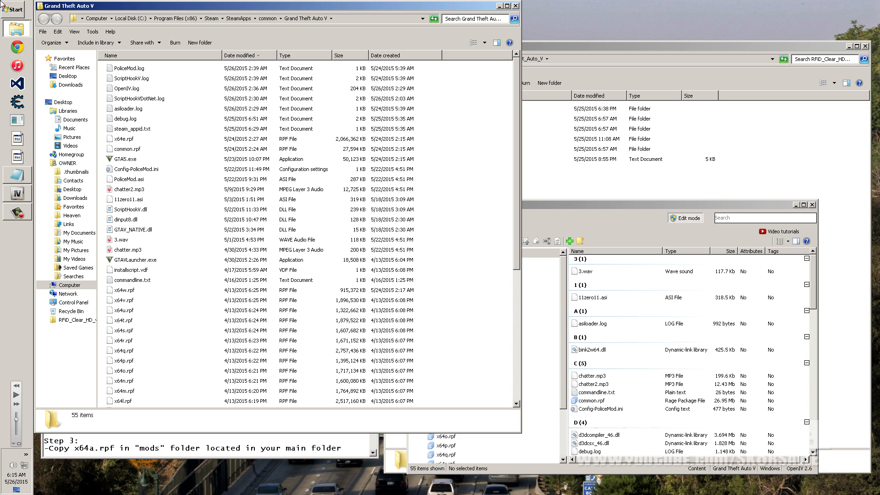
Look inside the Rockstar Games folder in Program Files (x86) and return to the Grand Theft Auto V folder
left_click(190, 19)
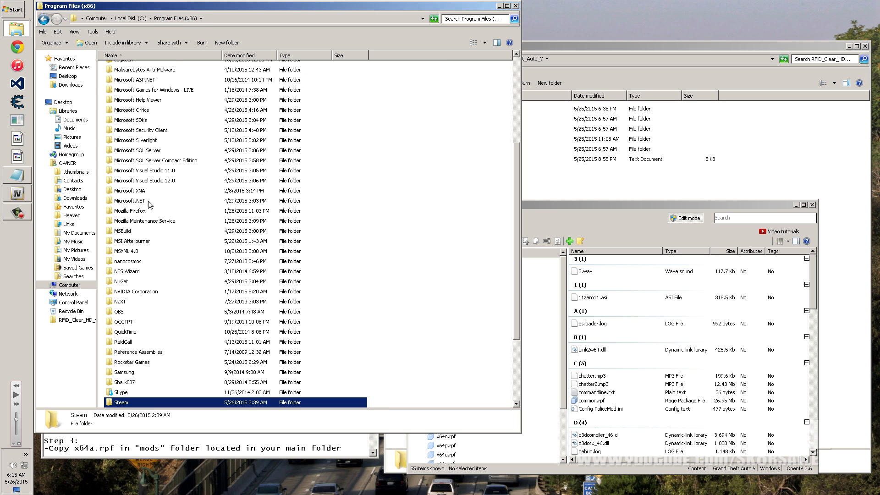
double_click(134, 365)
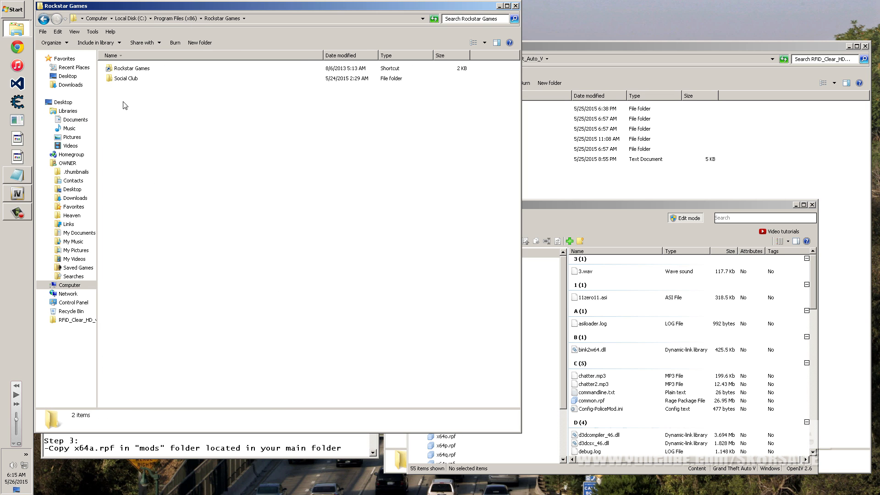
left_click(43, 19)
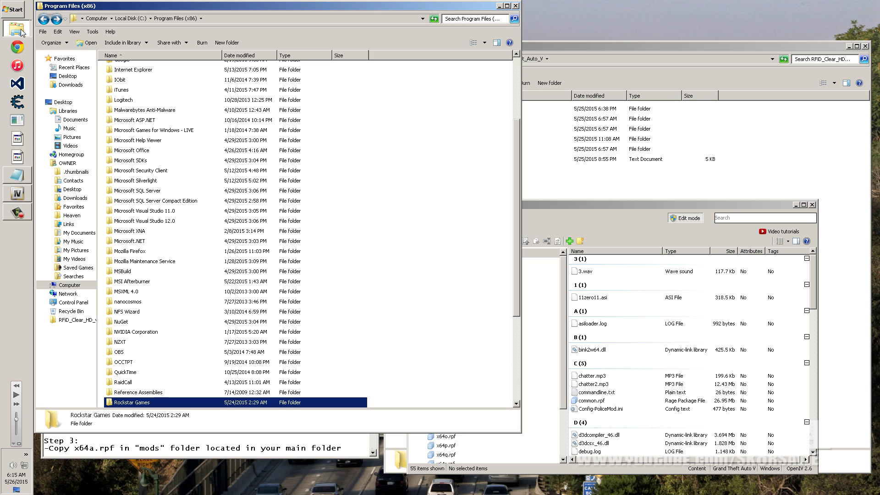
left_click(45, 20)
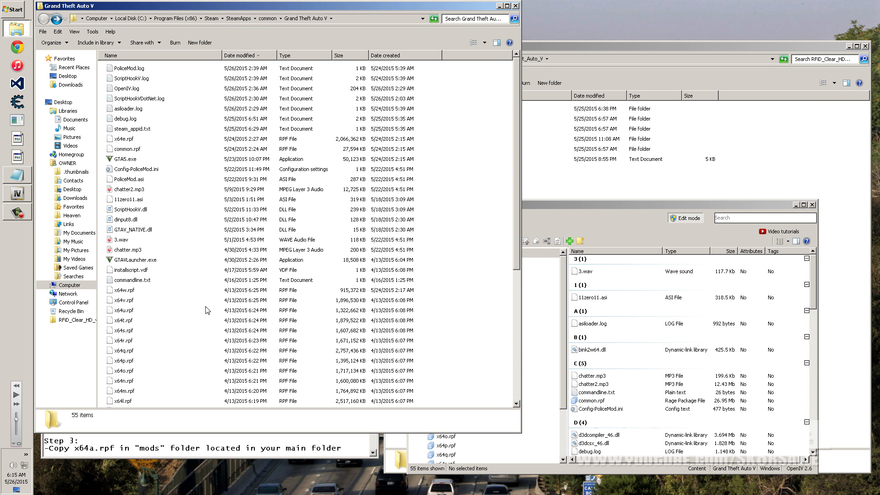
Locate the three files that need backups: common.rpf and x64a.rpf in the game folder, and update.rpf in its update folder
left_click(145, 271)
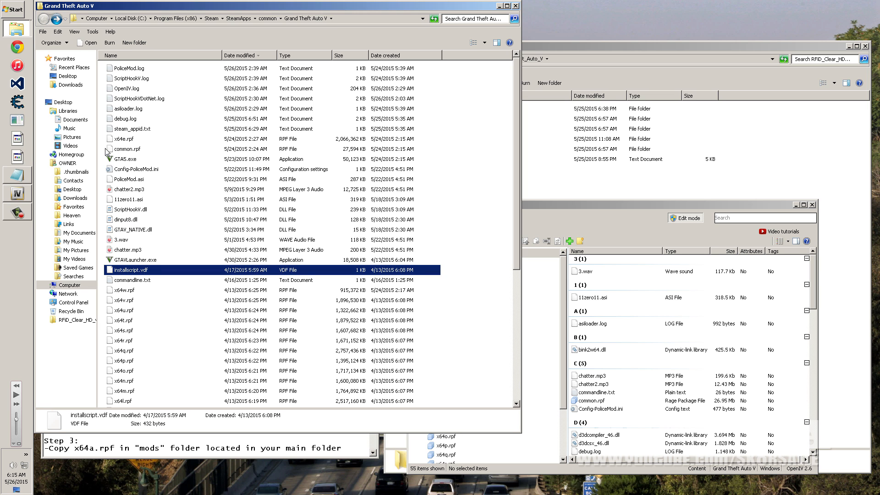
left_click(126, 151)
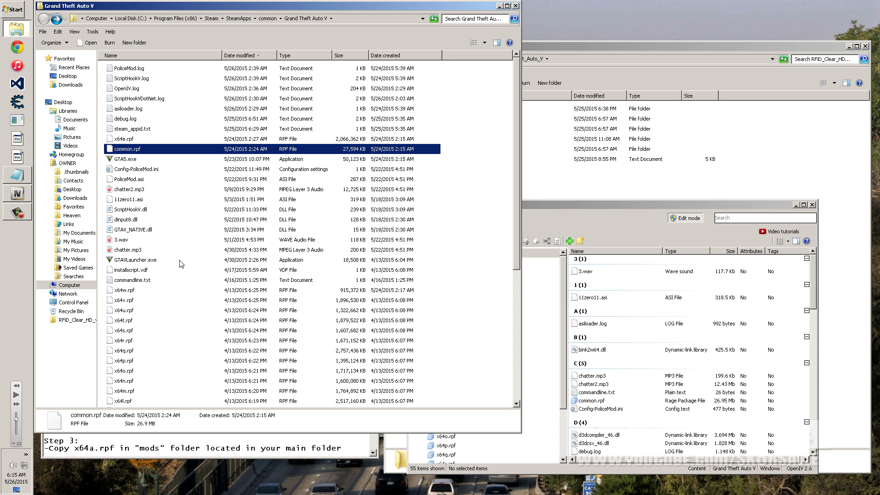
scroll(179, 263, "down", 7)
left_click(128, 292, "ctrl")
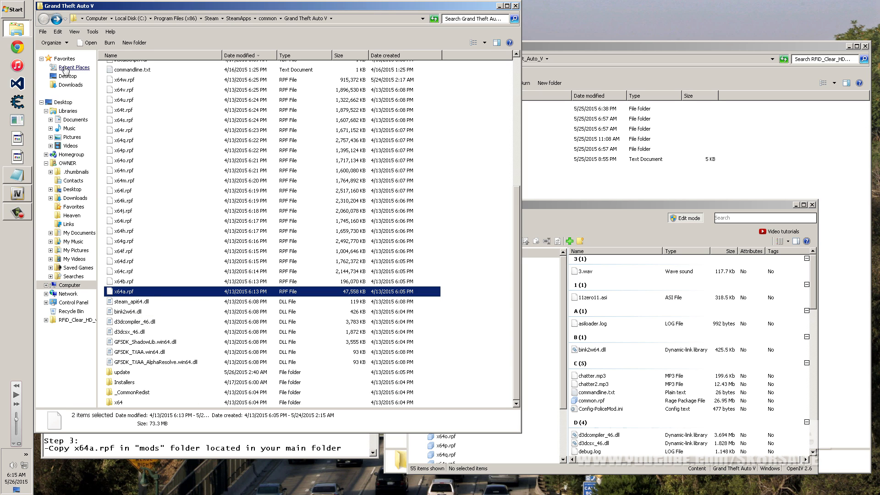
double_click(124, 374)
left_click(124, 80)
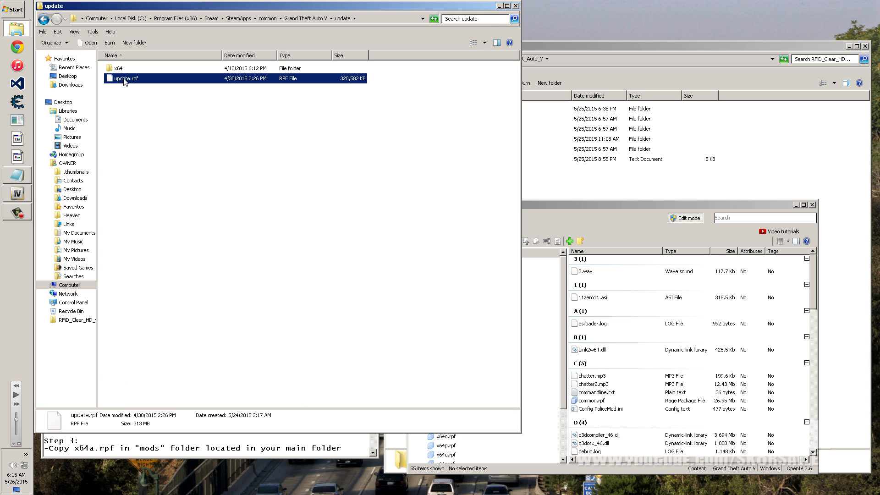
Check the Desktop for the backup copies of common.rpf, update.rpf and x64a.rpf, and close the folder window
left_click(69, 76)
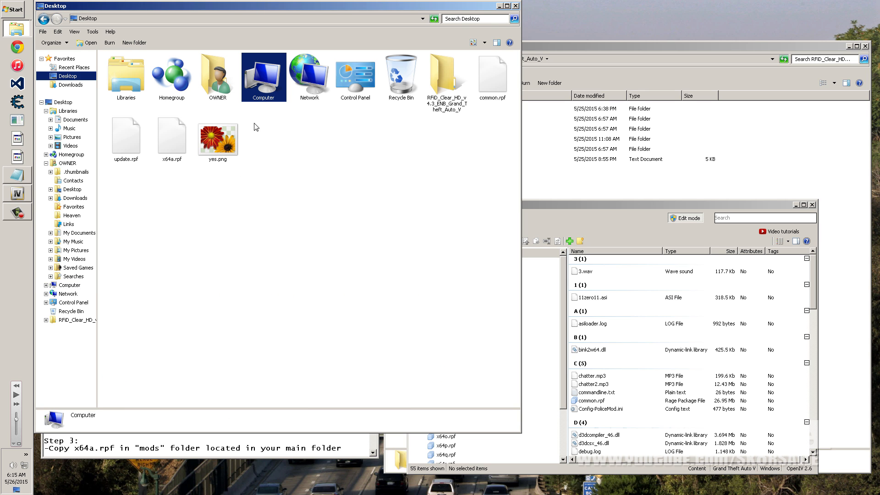
left_click(375, 179)
left_click(487, 90, "ctrl")
left_click(186, 144, "ctrl")
left_click(124, 132, "ctrl")
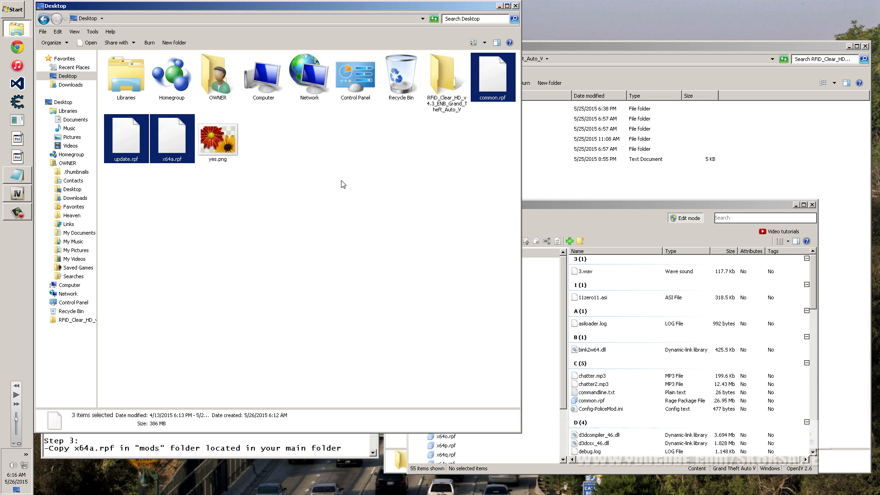
left_click(392, 188)
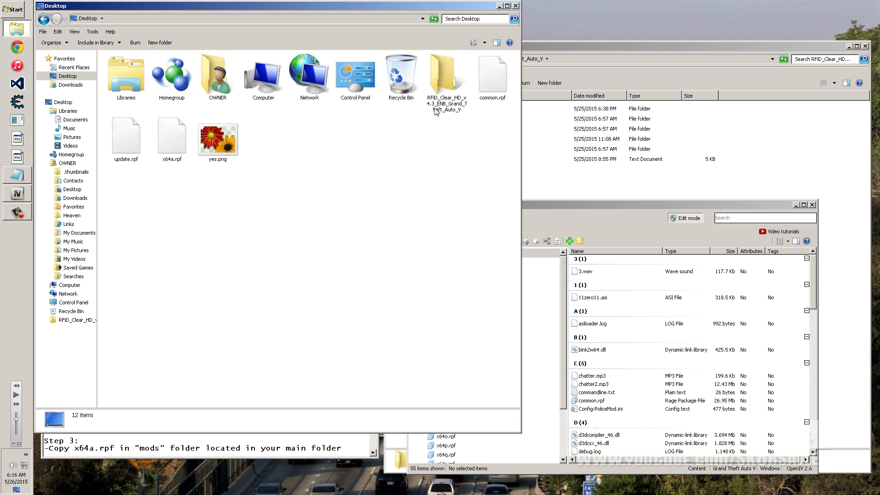
left_click(515, 6)
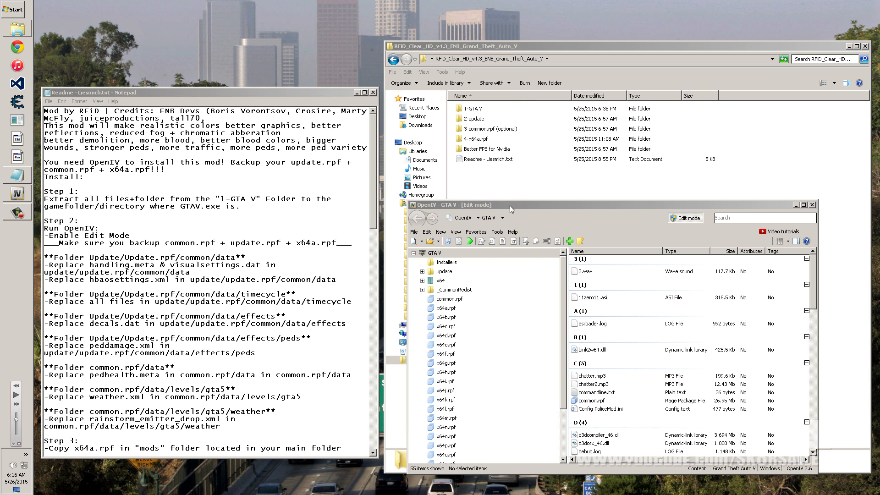
Switch to OpenIV, open update.rpf in the update folder and install the ASI Loader and OpenIV ASI plugin for GTA V
left_click_drag(668, 205, 570, 202)
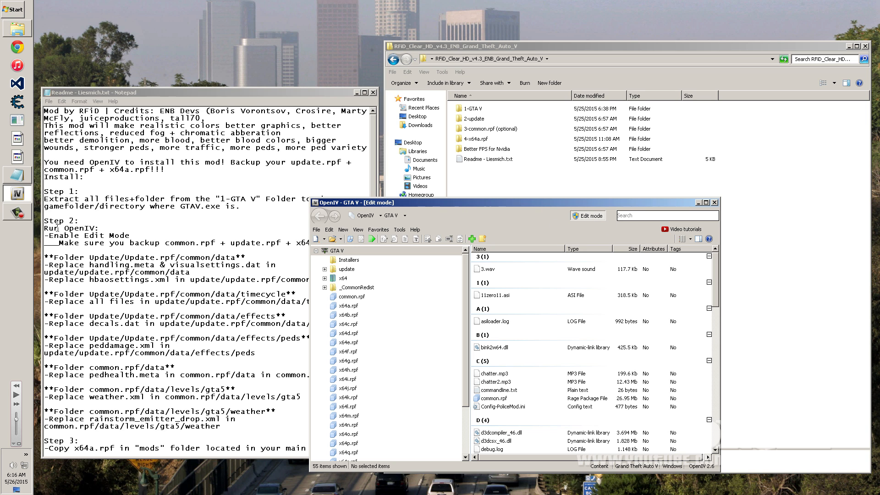
left_click_drag(337, 203, 405, 205)
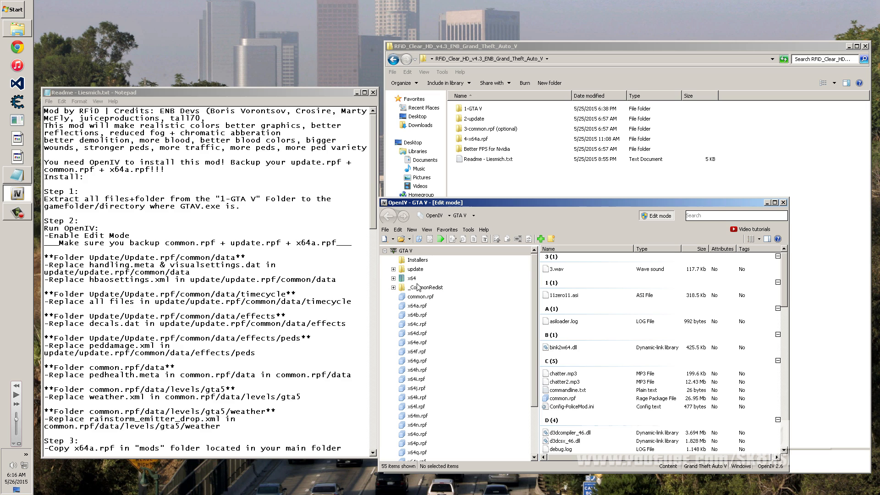
left_click(415, 270)
double_click(414, 270)
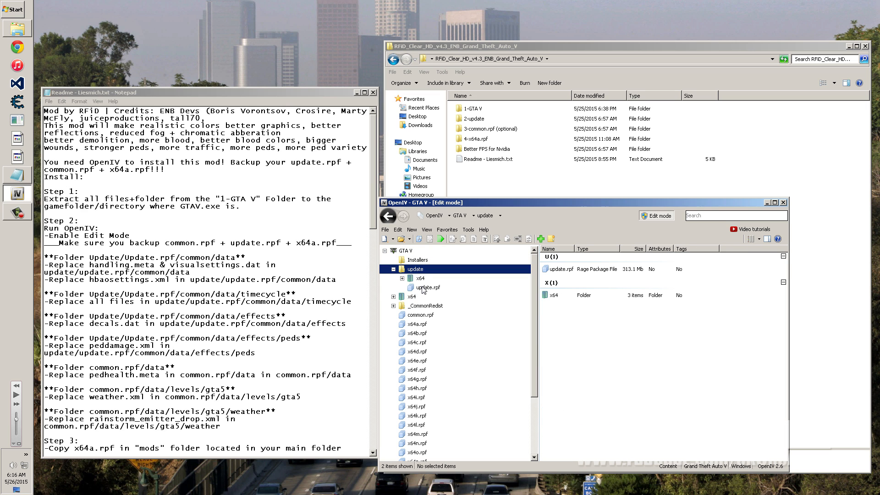
left_click(422, 287)
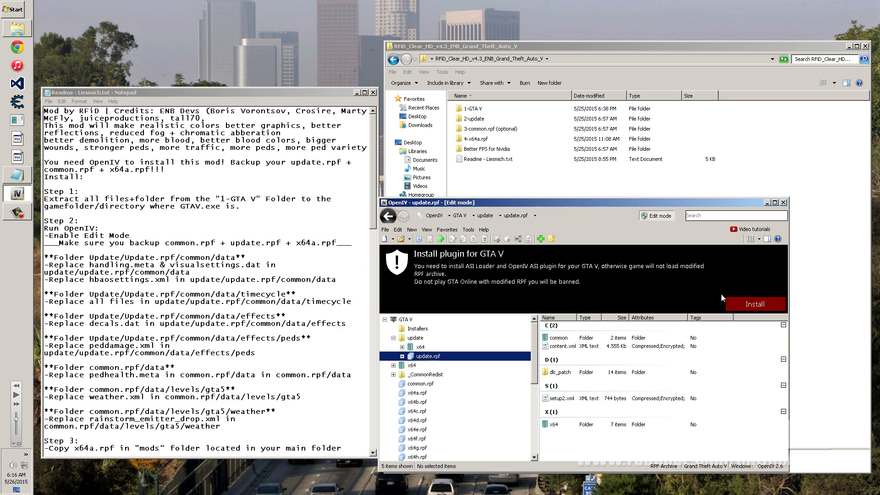
left_click(759, 304)
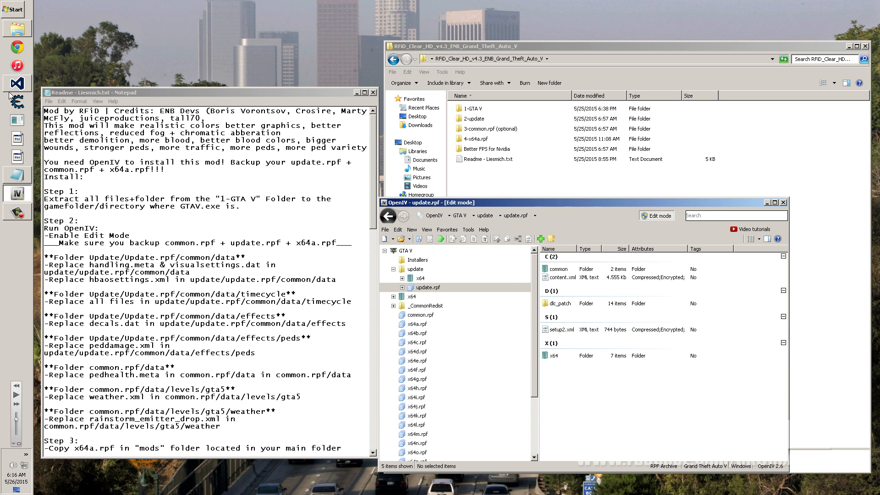
Check the Grand Theft Auto V folder for OpenIV.asi, ScriptHookV.dll and dinput8.dll, and close the folder window
left_click(12, 10)
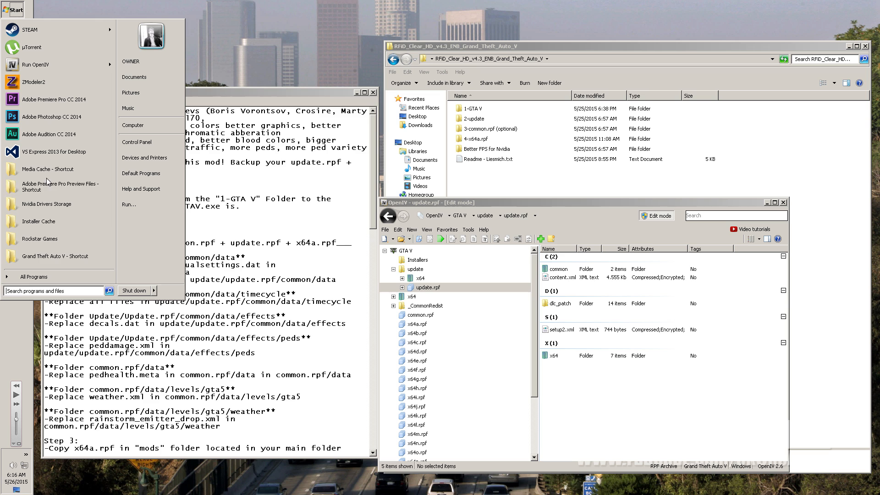
left_click(102, 261)
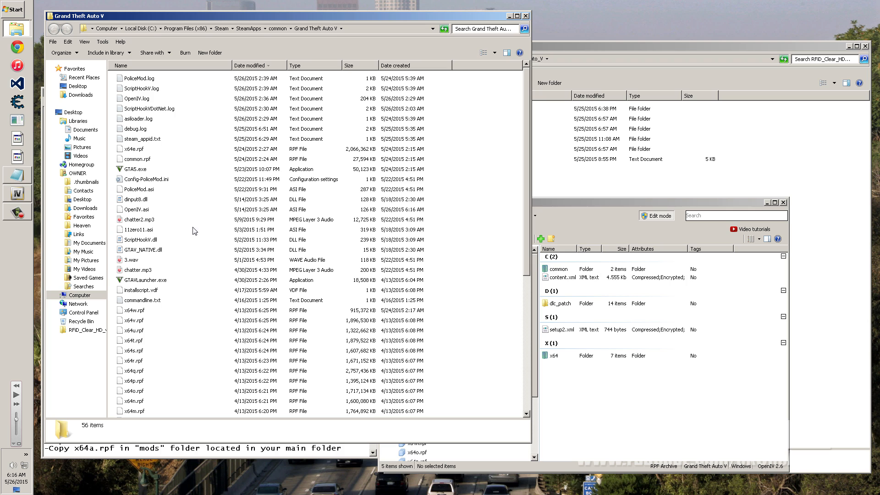
left_click(134, 210)
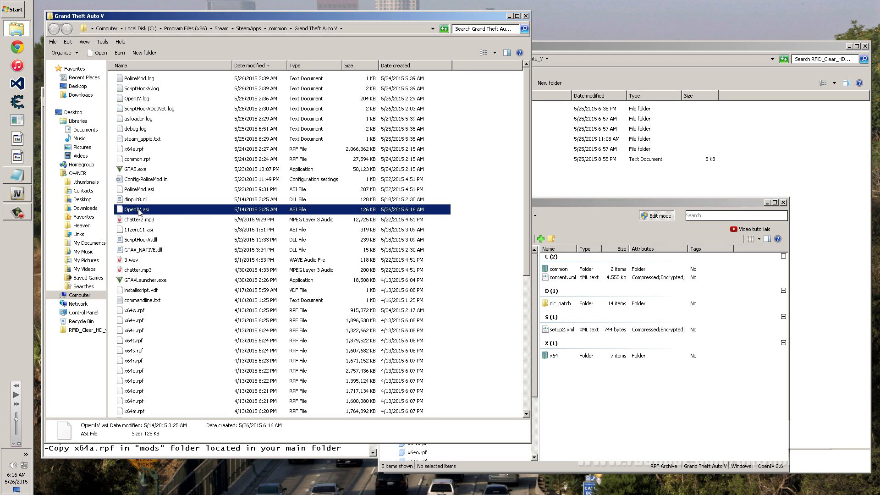
left_click(137, 240)
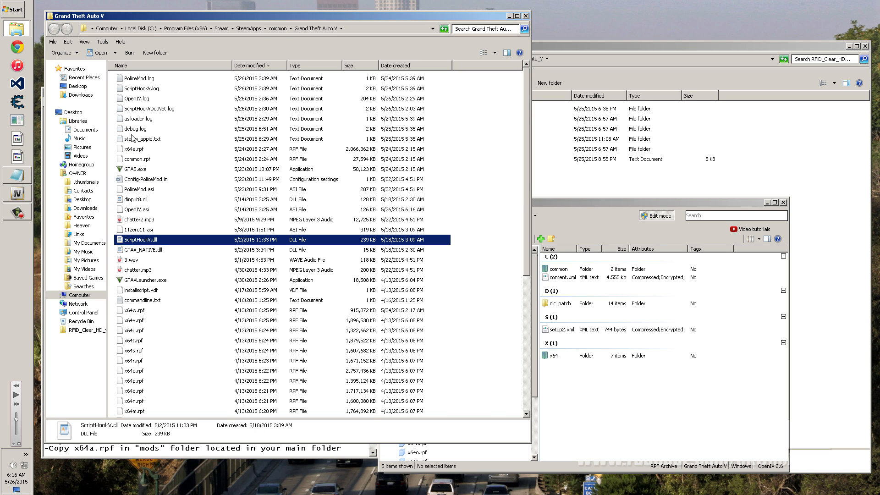
left_click(133, 200)
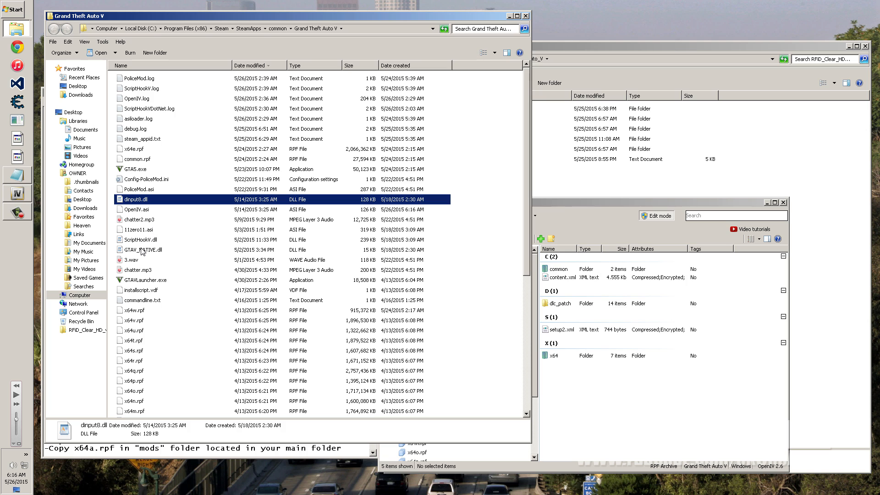
left_click(134, 211)
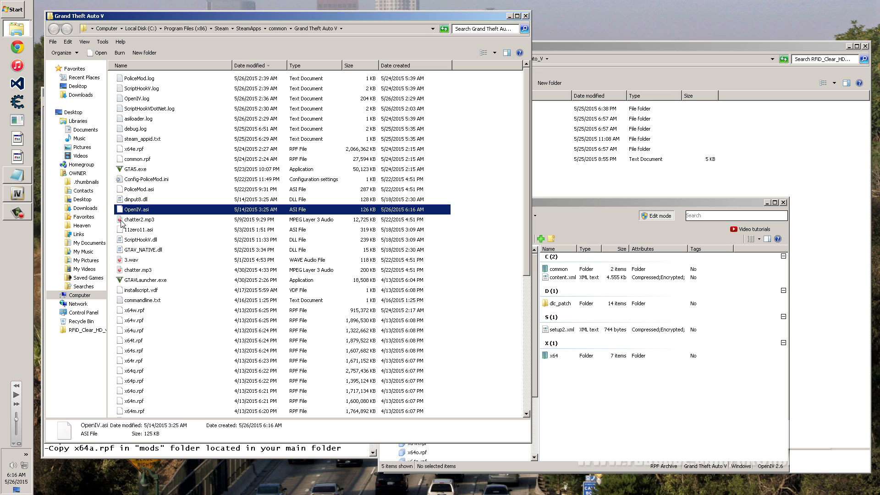
left_click(526, 16)
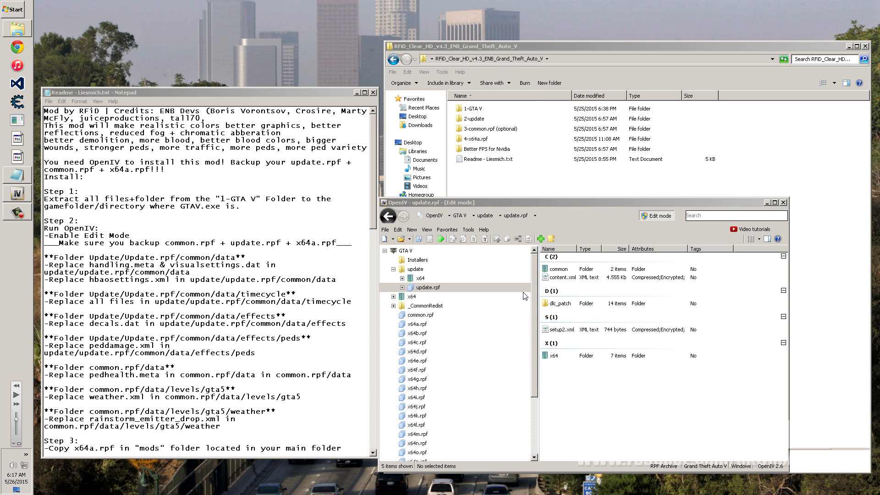
Open common/data inside update.rpf in OpenIV and locate handling.meta, hbaosettings.xml and visualsettings.dat
double_click(558, 269)
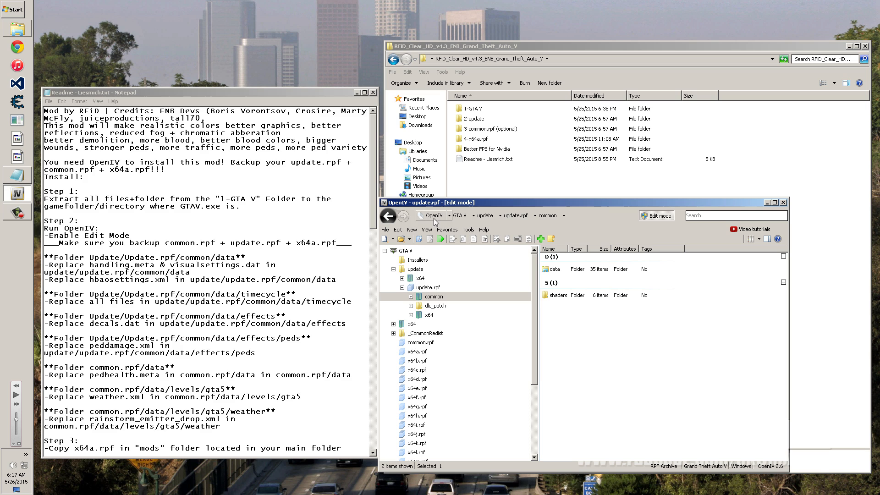
double_click(555, 269)
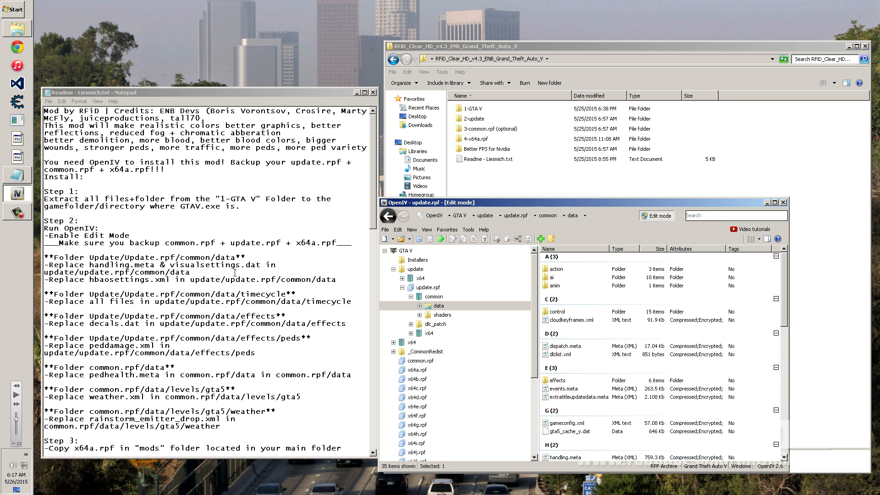
left_click(580, 337)
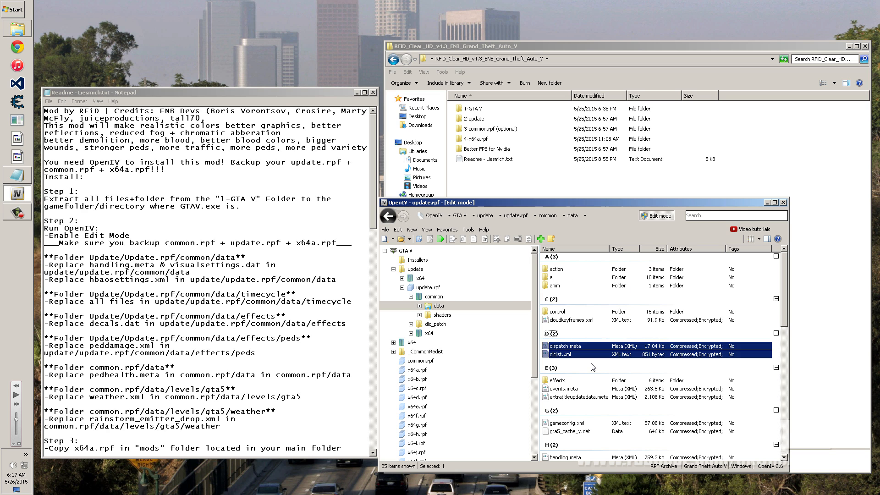
scroll(593, 367, "down", 1)
left_click(593, 367)
scroll(593, 366, "down", 2)
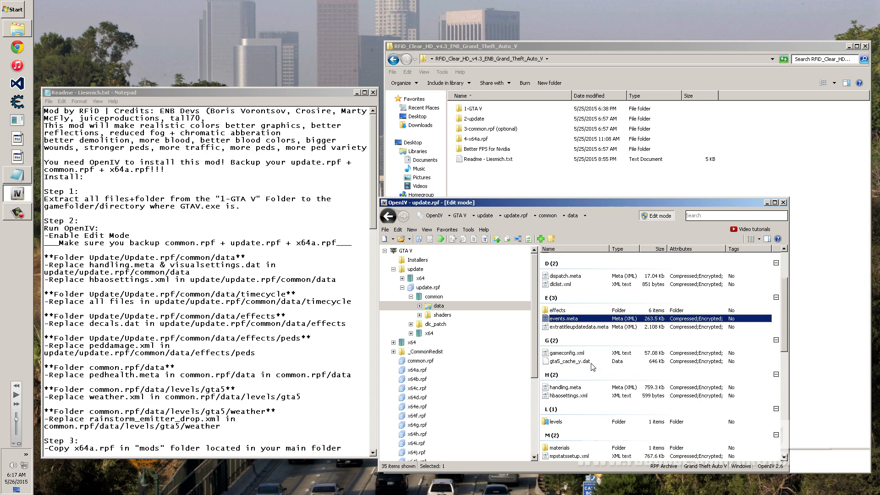
left_click(572, 388)
left_click(577, 397)
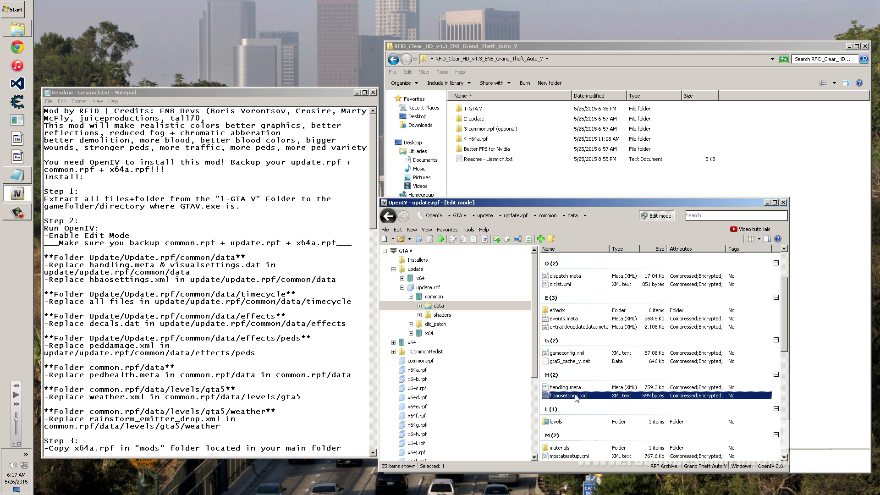
scroll(577, 398, "down", 5)
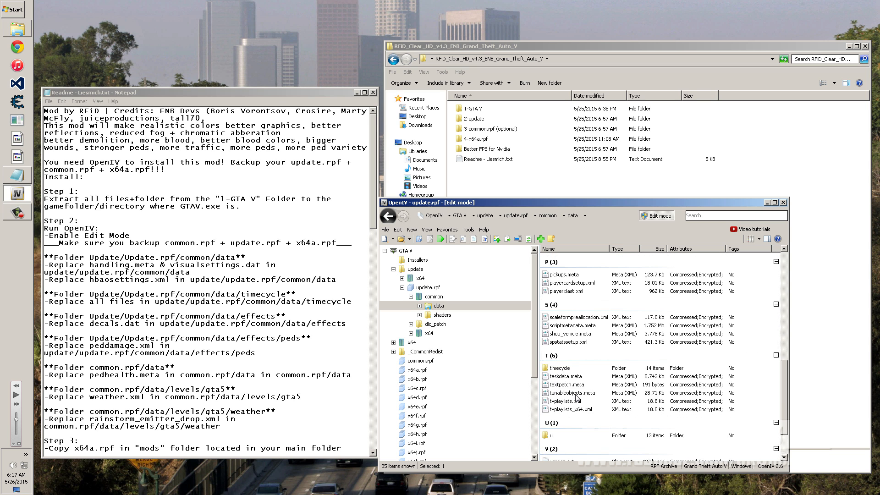
scroll(577, 398, "down", 2)
left_click(574, 418)
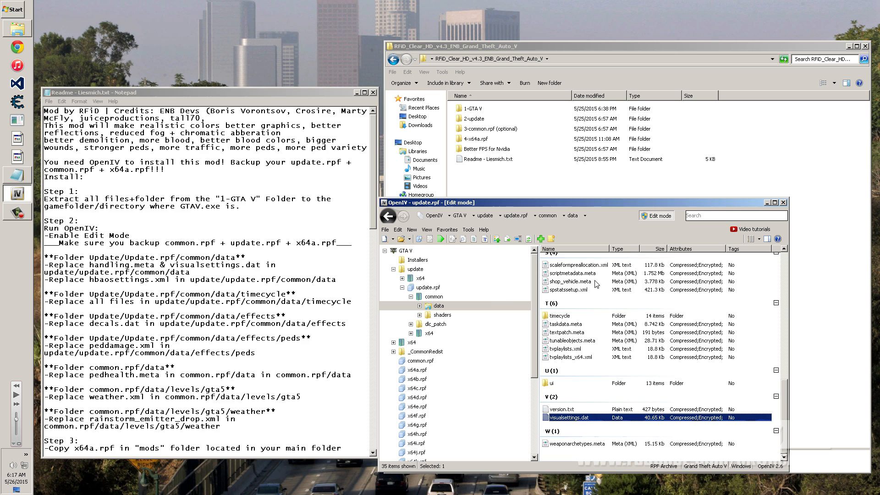
left_click(541, 239)
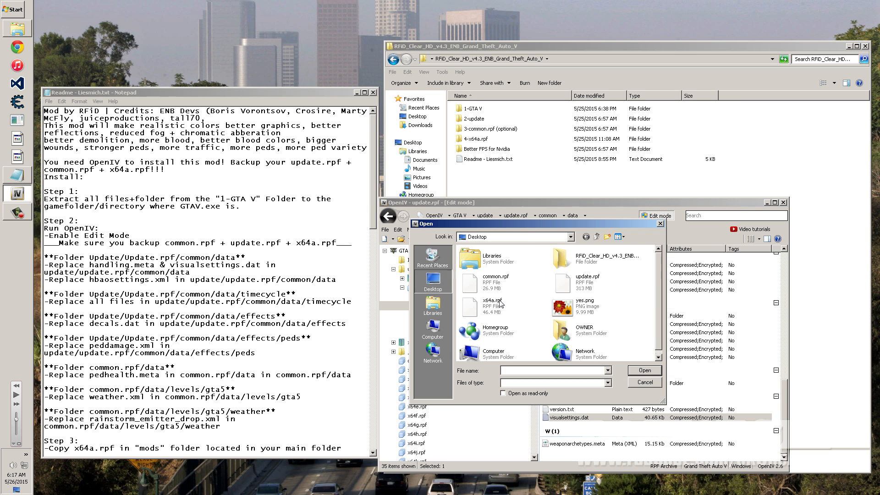
double_click(568, 259)
left_click(660, 224)
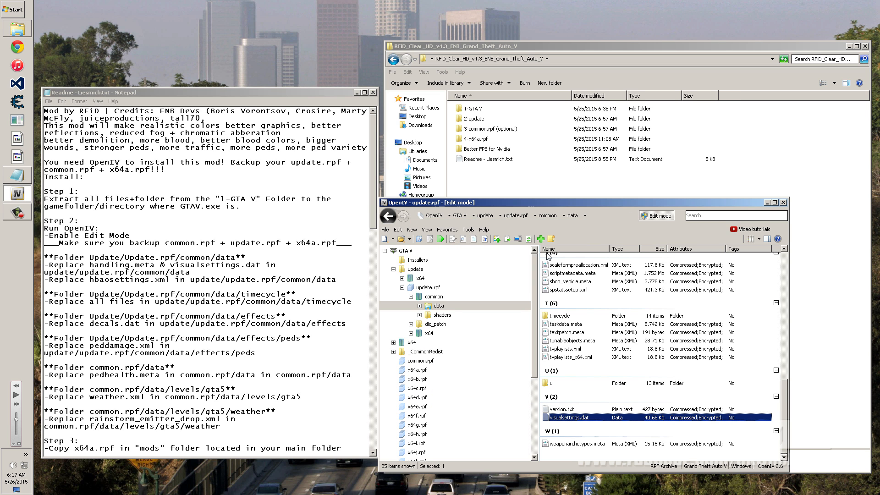
Add handling.meta, hbaosettings.xml and visualsettings.dat from the mod's 2-update/update.rpf/common/data folder to common/data in update.rpf
right_click(571, 366)
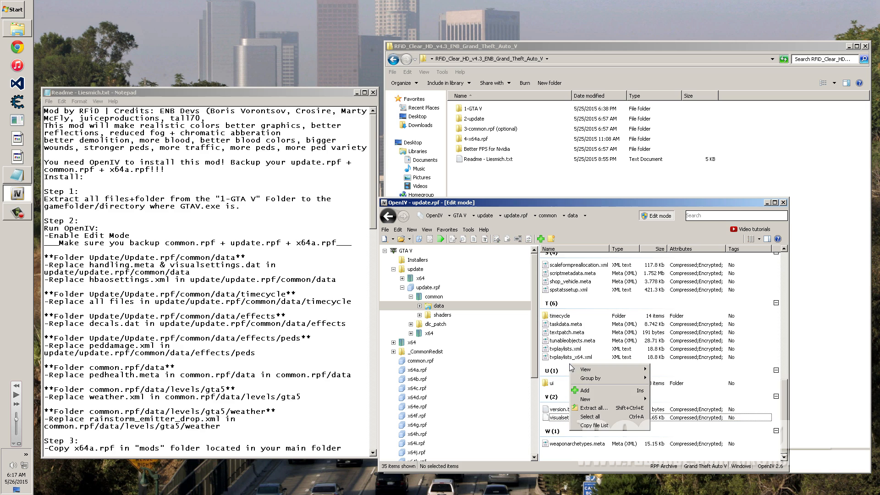
left_click(585, 393)
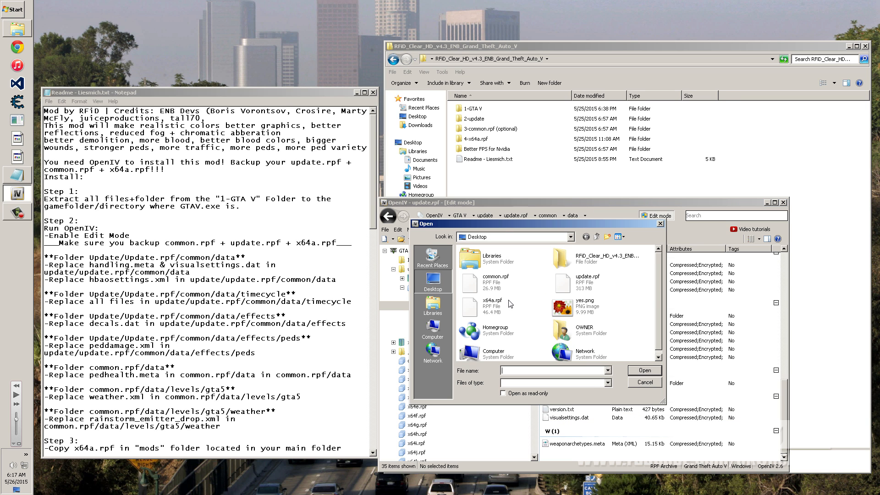
double_click(563, 257)
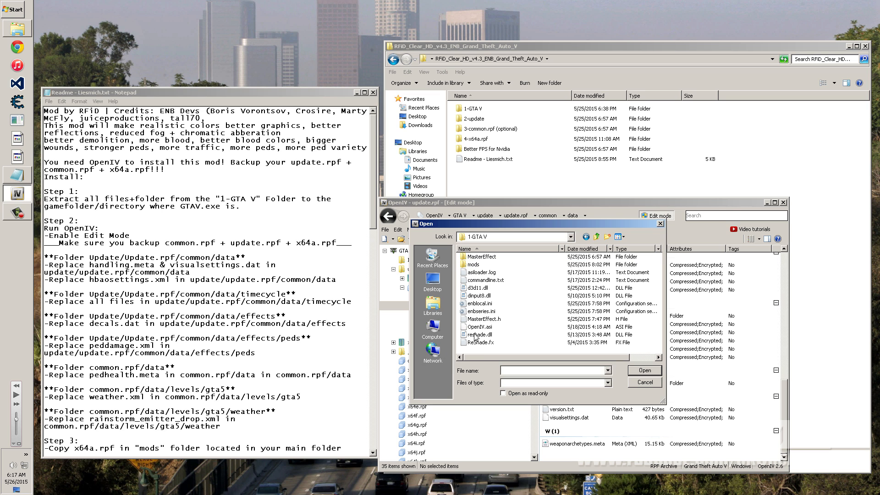
left_click(598, 237)
left_click(475, 267)
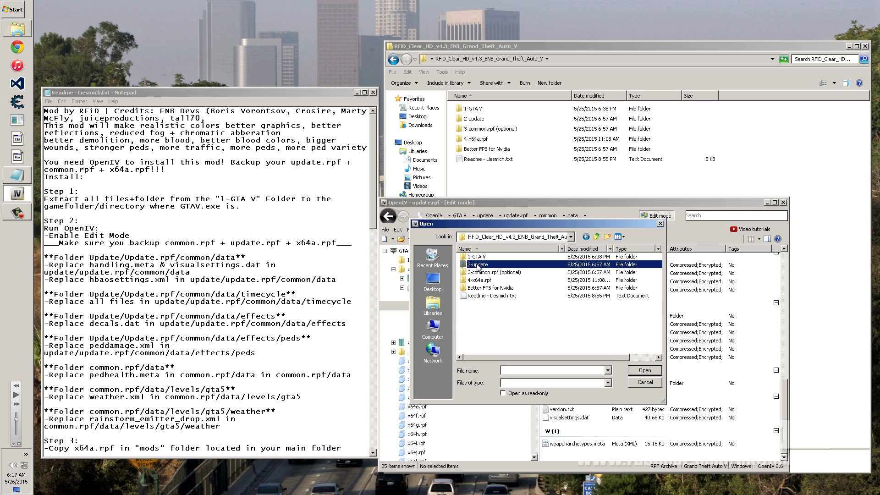
double_click(480, 266)
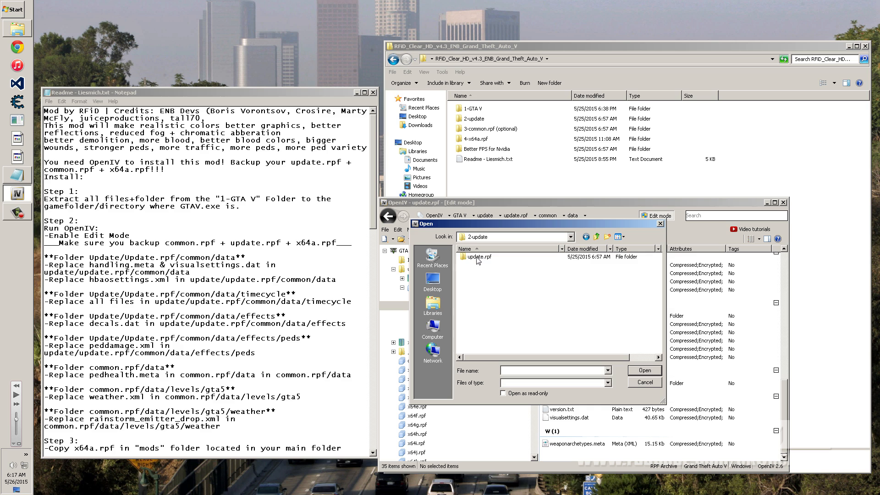
double_click(478, 258)
double_click(477, 260)
double_click(477, 260)
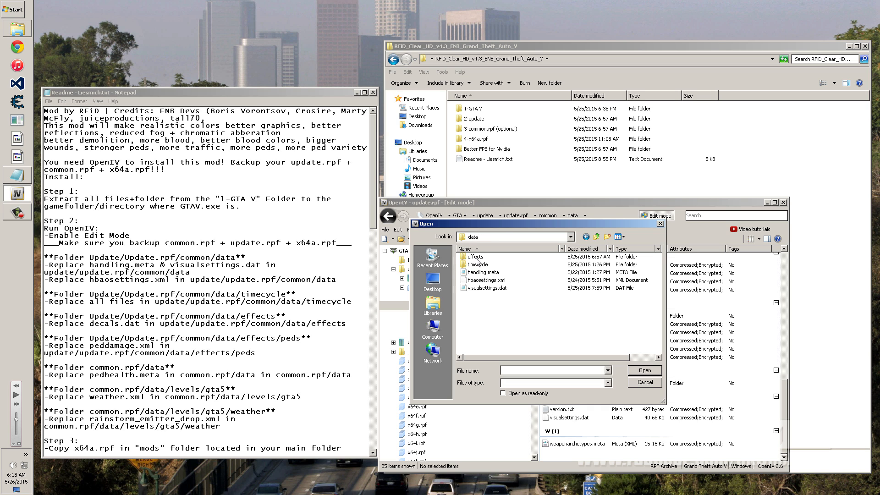
left_click_drag(476, 309, 482, 276)
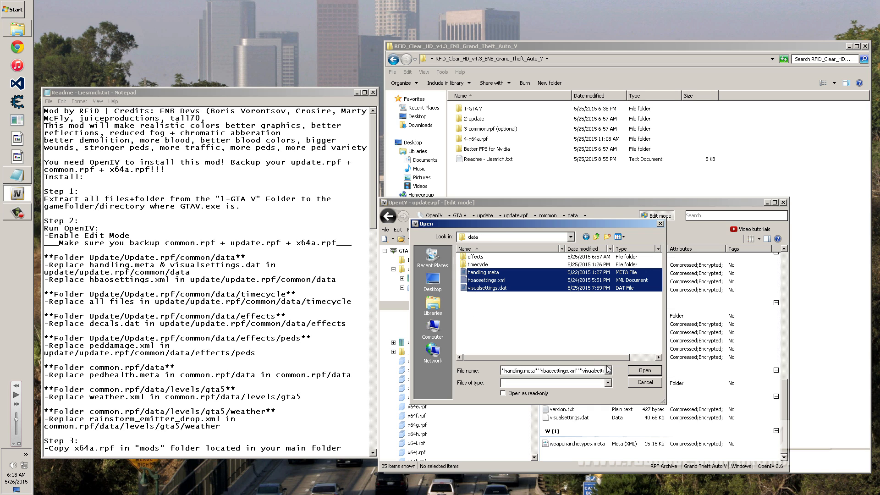
left_click(639, 371)
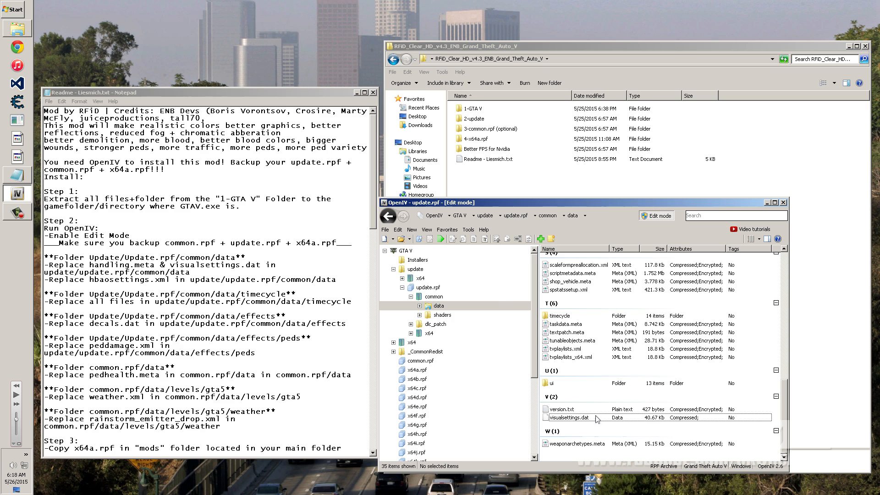
Add the mod's handling.meta, hbaosettings.xml and visualsettings.dat to common/data a second time
left_click(542, 239)
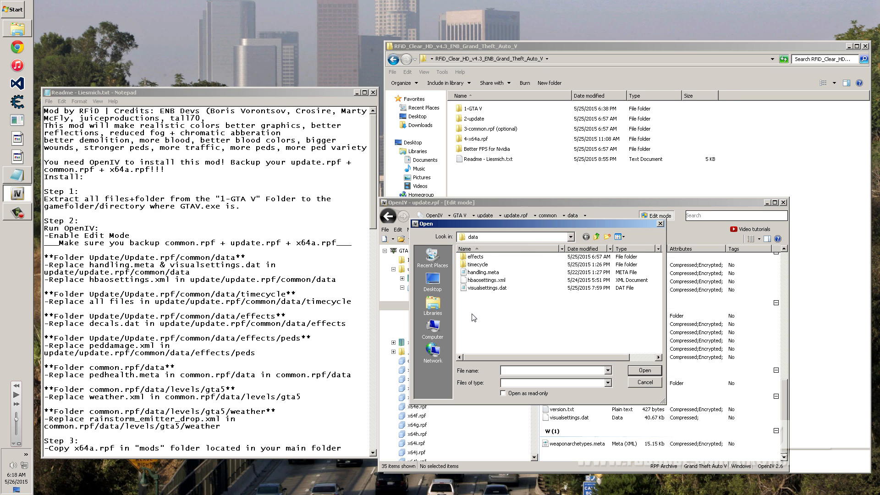
left_click_drag(475, 308, 490, 275)
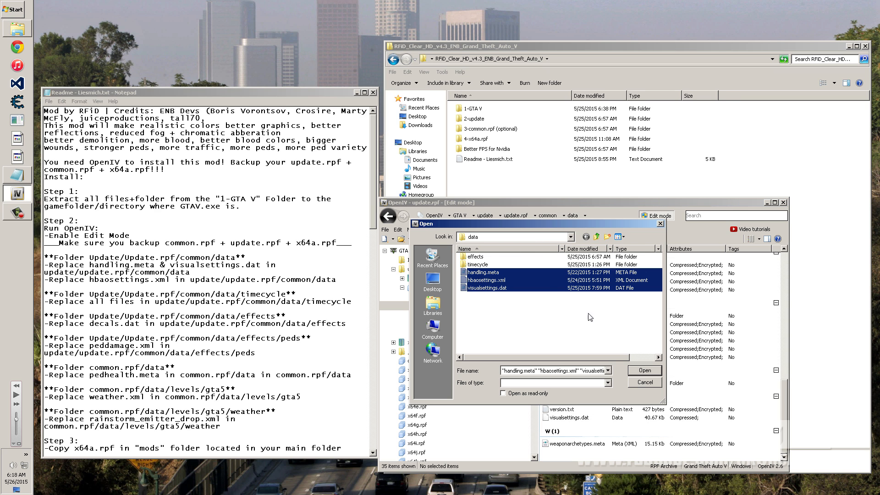
left_click(650, 371)
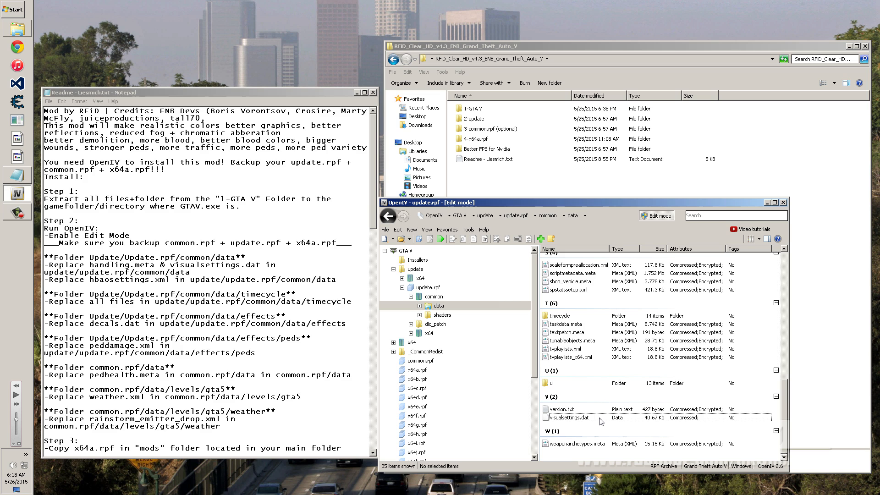
left_click(541, 239)
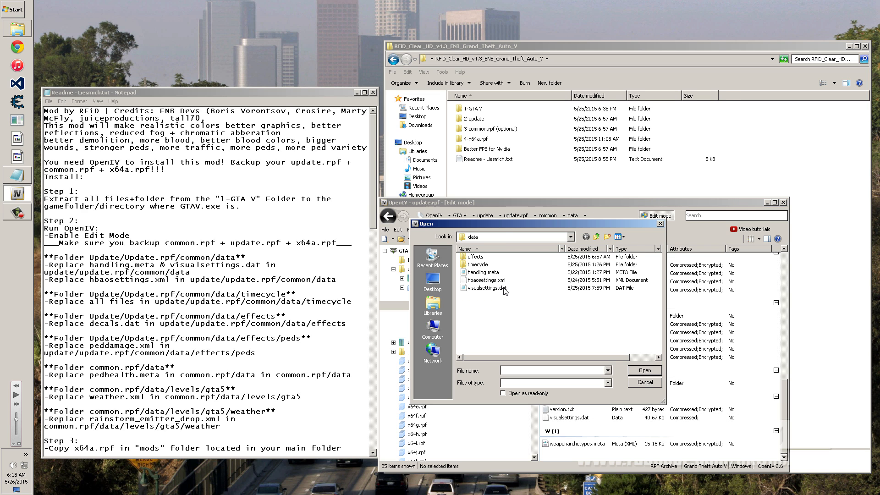
left_click_drag(564, 359, 545, 350)
double_click(475, 265)
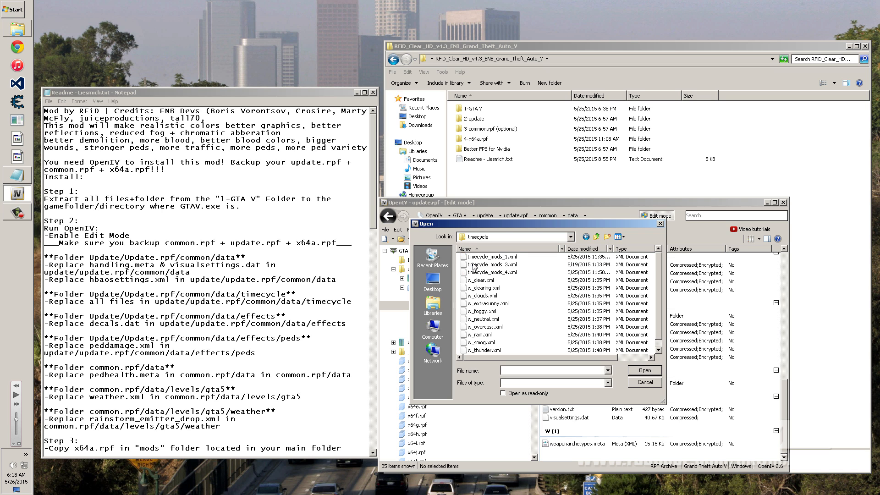
key("BackSpace")
double_click(474, 257)
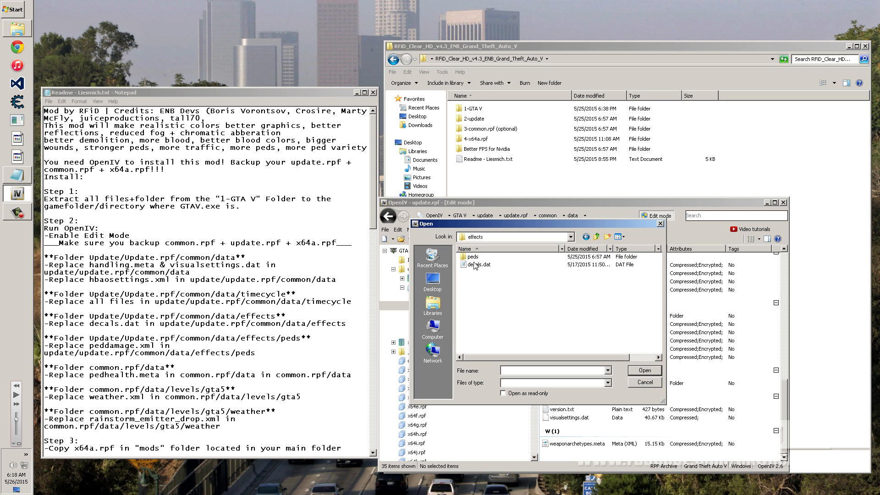
key("BackSpace")
double_click(476, 265)
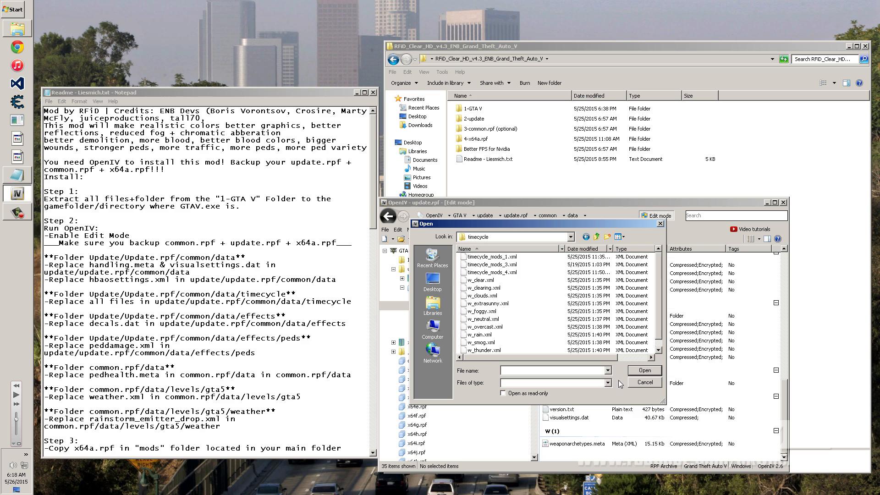
left_click(644, 383)
Open common/data/timecycle in update.rpf and replace its files with all the XML files from the mod's timecycle folder
left_click(557, 317)
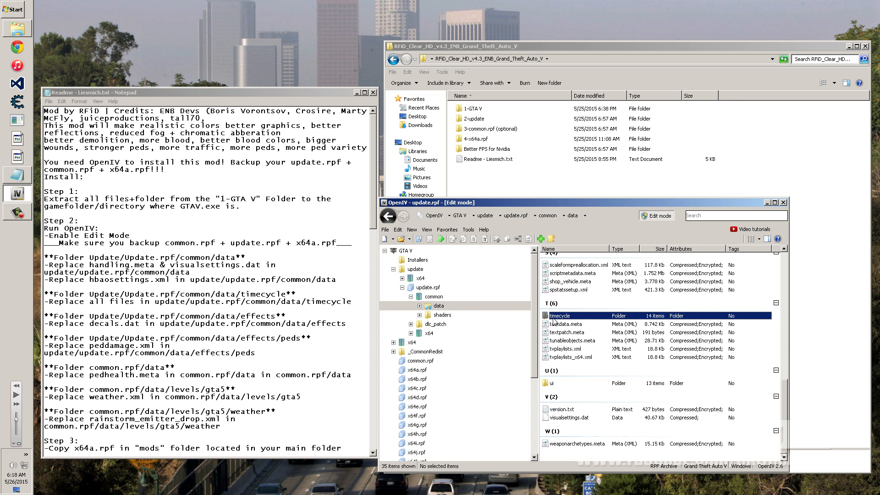
double_click(579, 316)
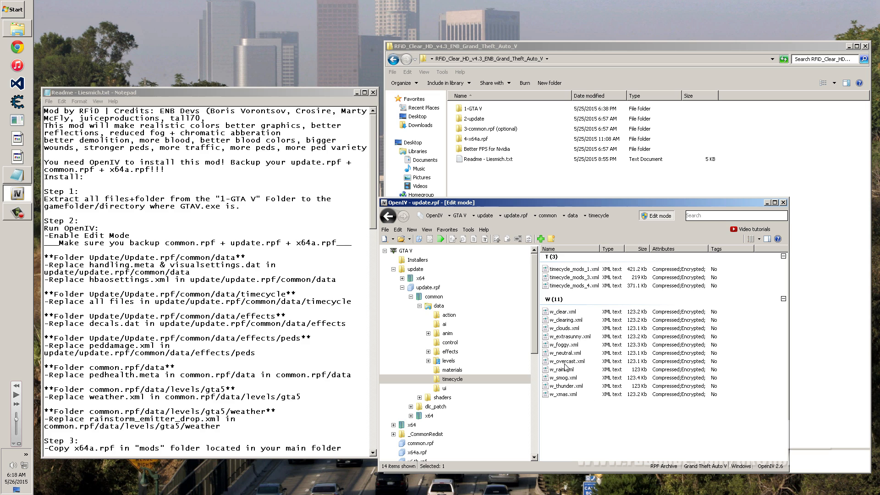
left_click(541, 239)
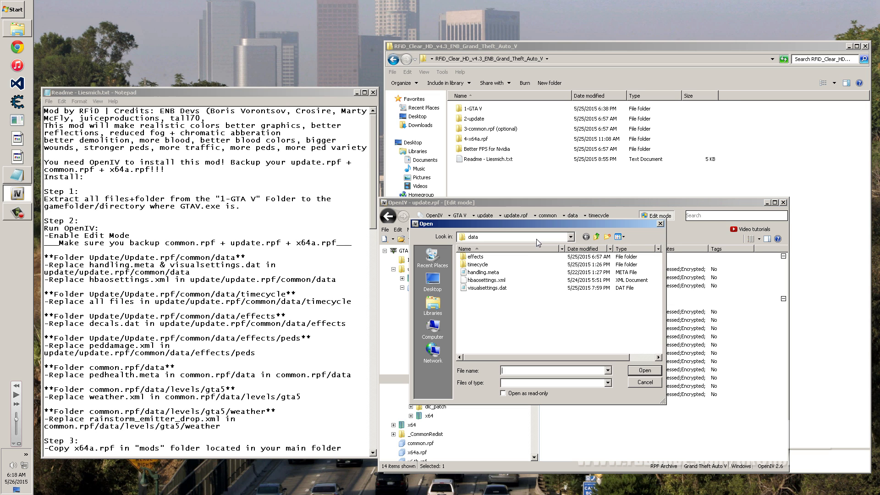
double_click(472, 264)
key("ctrl+a")
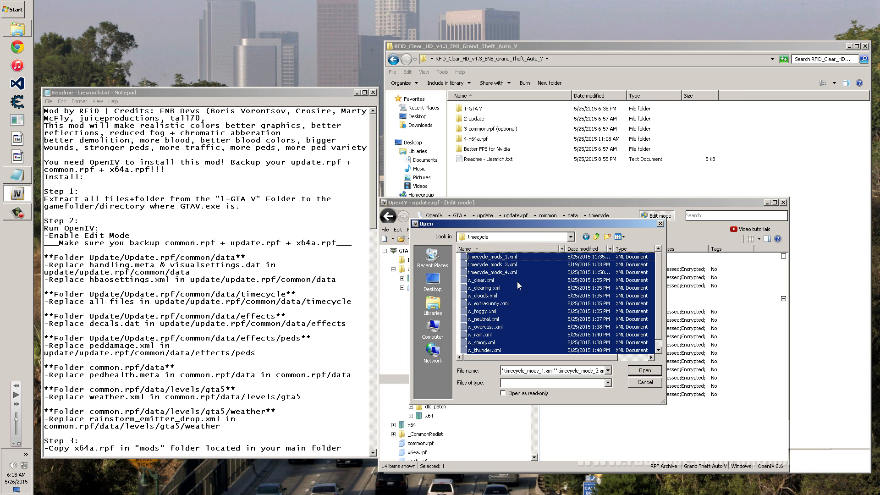
left_click(638, 372)
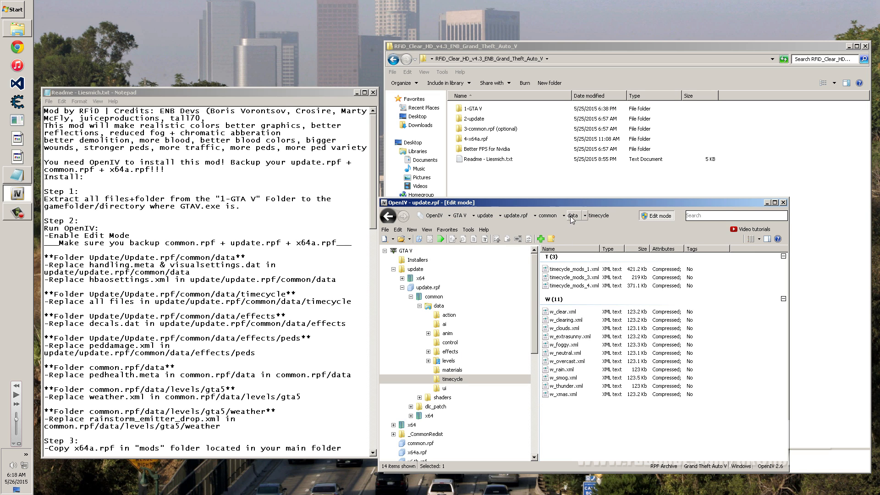
left_click(541, 239)
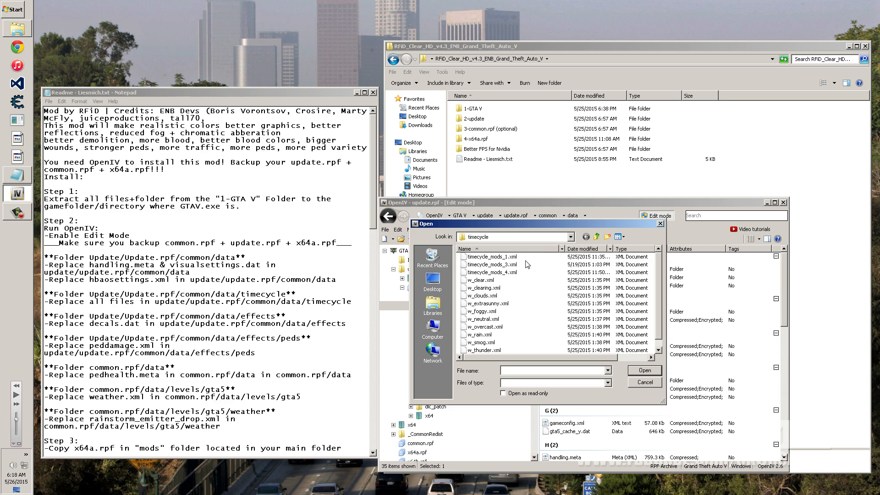
left_click(597, 237)
left_click(476, 259)
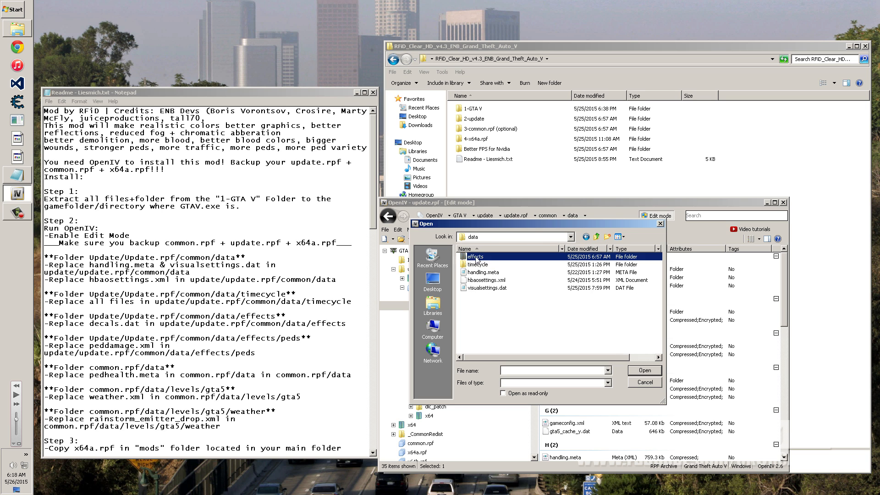
double_click(478, 264)
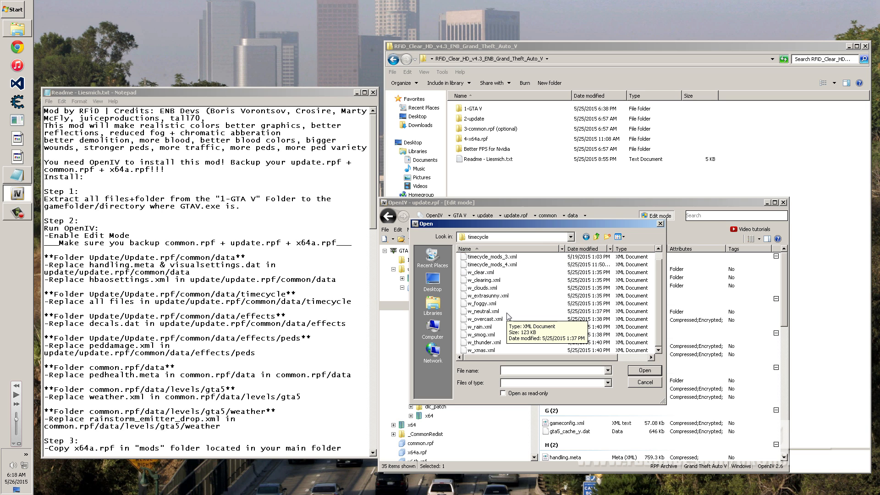
key("BackSpace")
double_click(477, 258)
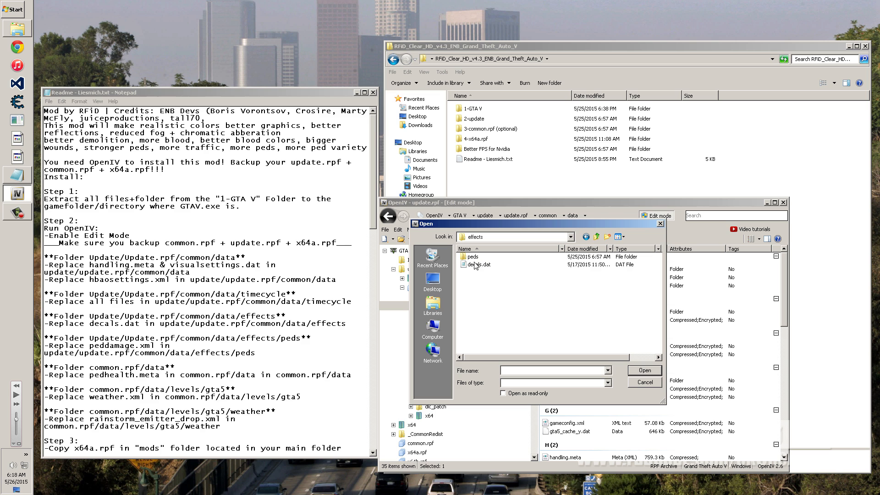
left_click(636, 382)
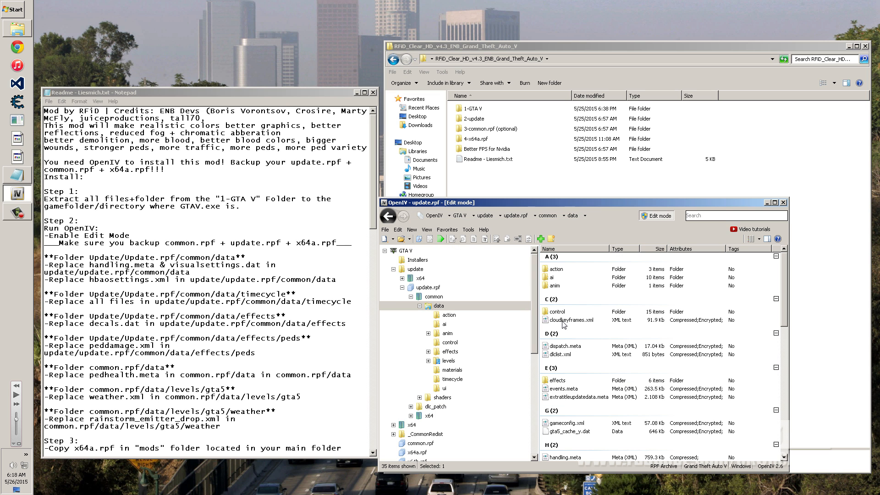
Open common/data/effects in update.rpf and replace decals.dat with the copy from the mod's effects folder
double_click(554, 382)
left_click(555, 270)
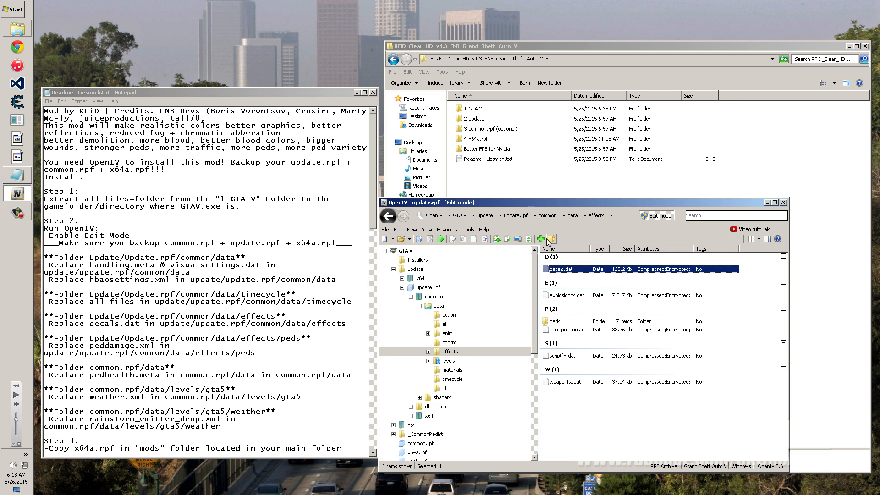
left_click(551, 239)
left_click_drag(548, 224, 421, 234)
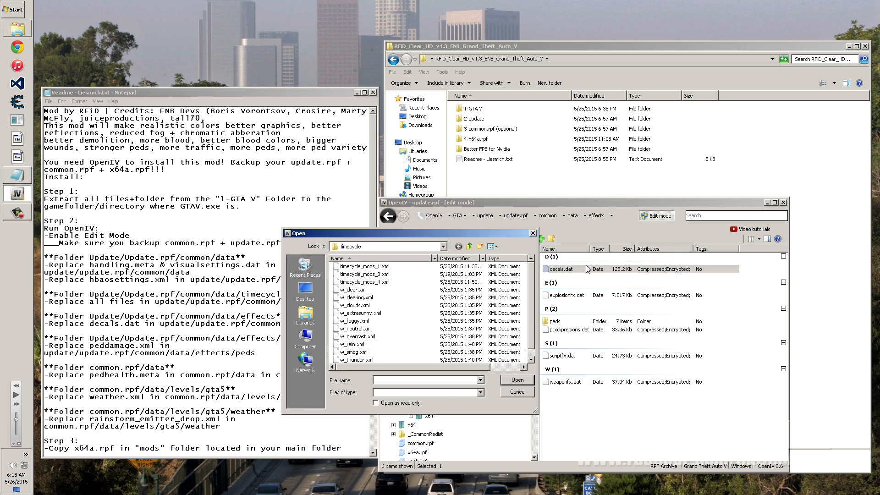
left_click(469, 246)
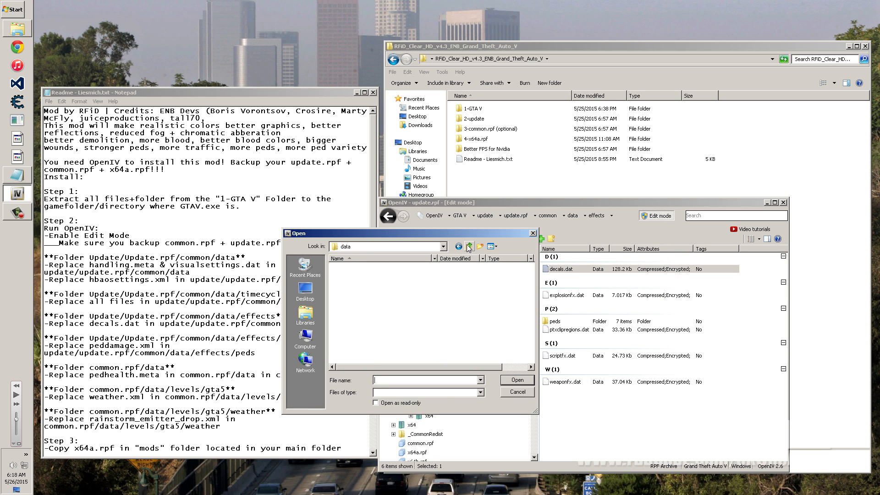
double_click(361, 268)
double_click(352, 274)
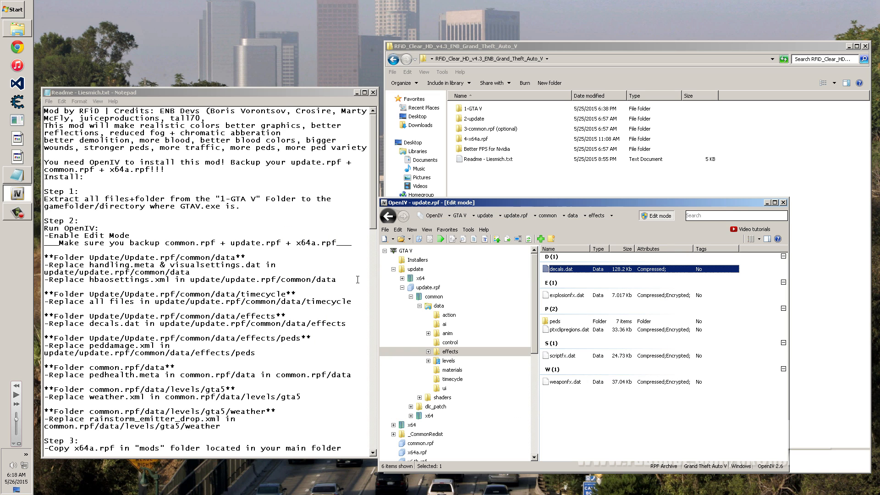
Add the mod's decals.dat to the effects folder a second time
left_click(529, 239)
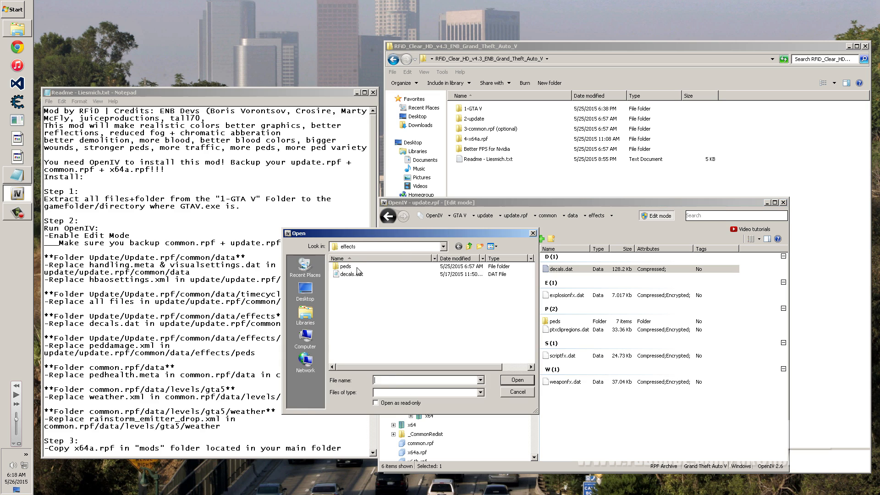
left_click(344, 275)
double_click(344, 275)
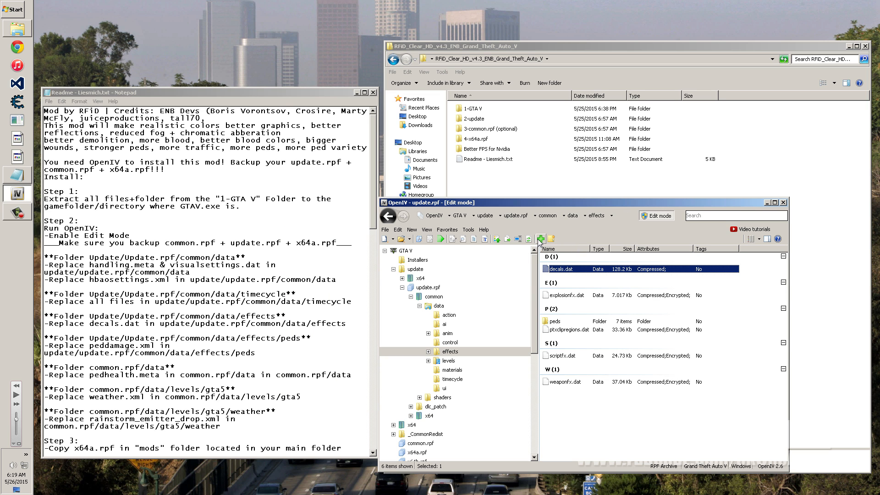
Add the mod's peddamage.xml to common/data/effects/peds in update.rpf and return to the data folder
double_click(555, 321)
left_click(541, 239)
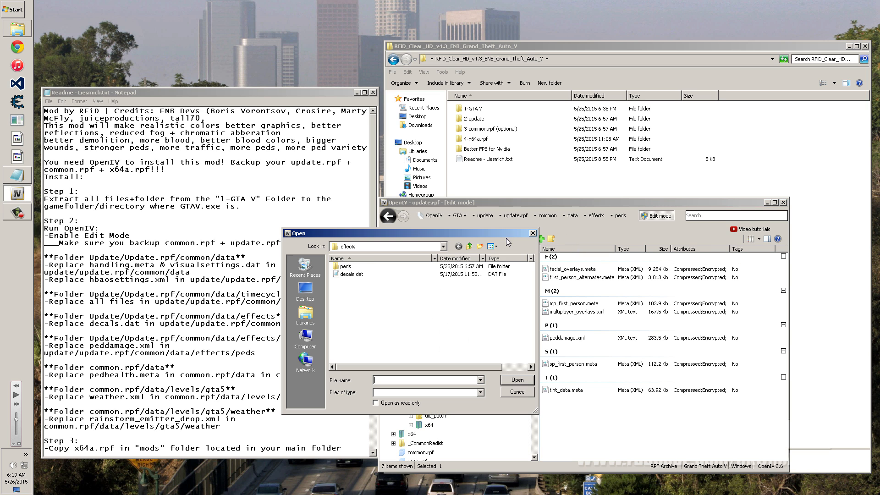
double_click(345, 267)
left_click(354, 267)
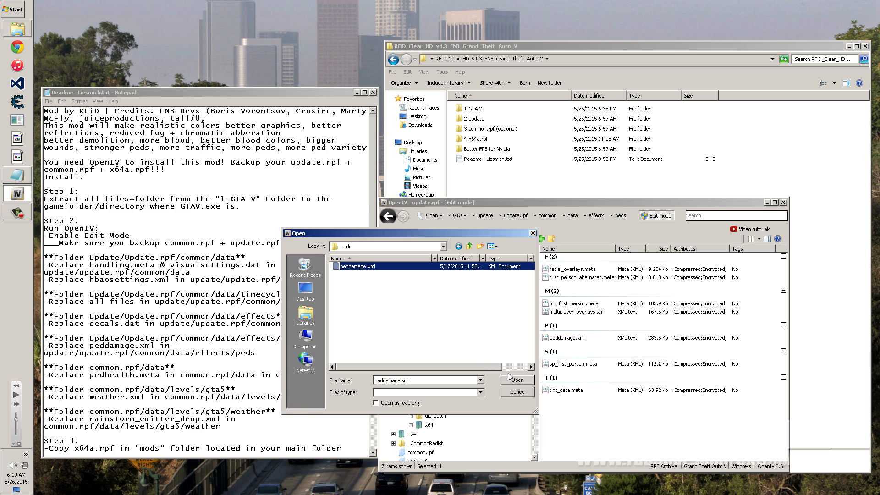
left_click(520, 381)
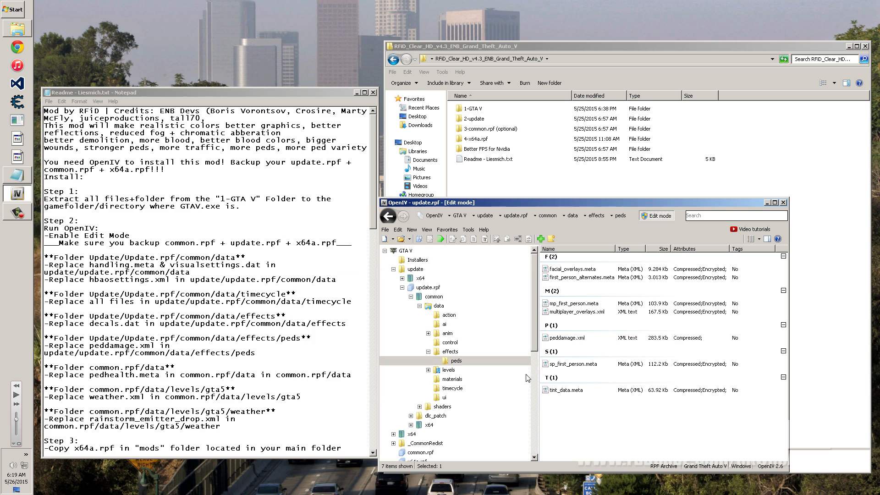
left_click(573, 216)
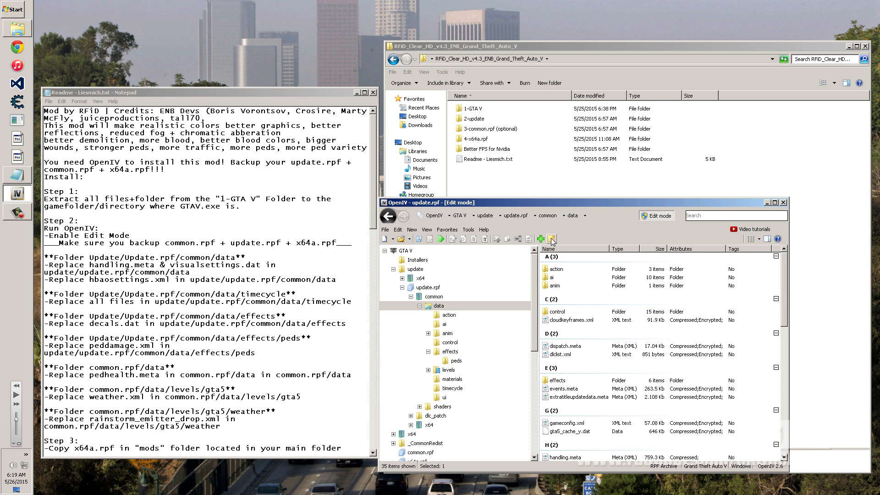
Look through the mod's 2-update folder down to update.rpf/common and return to the mod's main folder
double_click(471, 119)
double_click(472, 112)
double_click(474, 111)
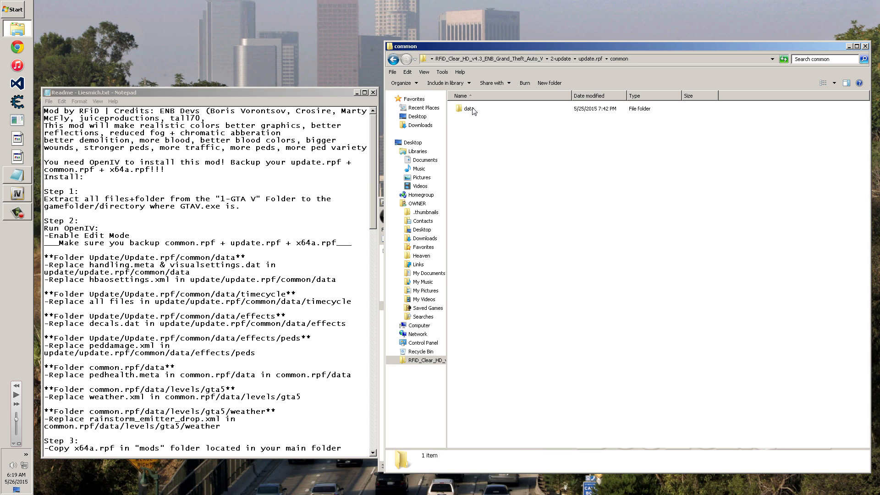
left_click(570, 60)
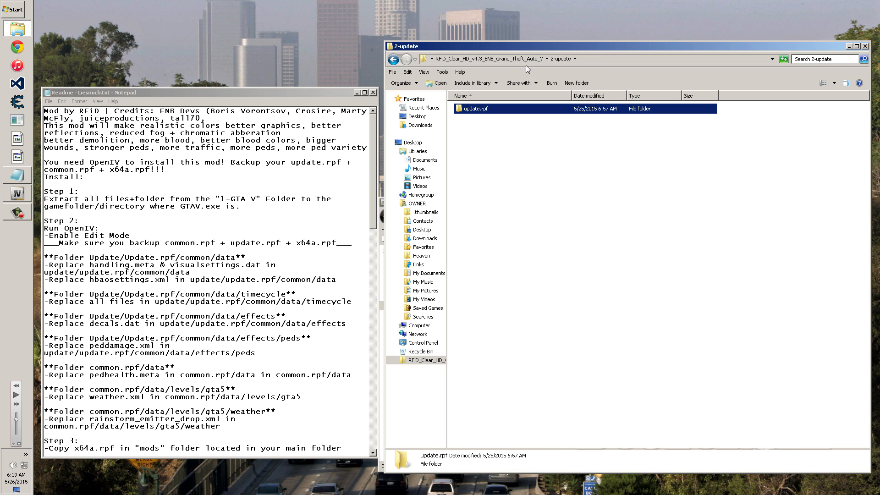
left_click(504, 59)
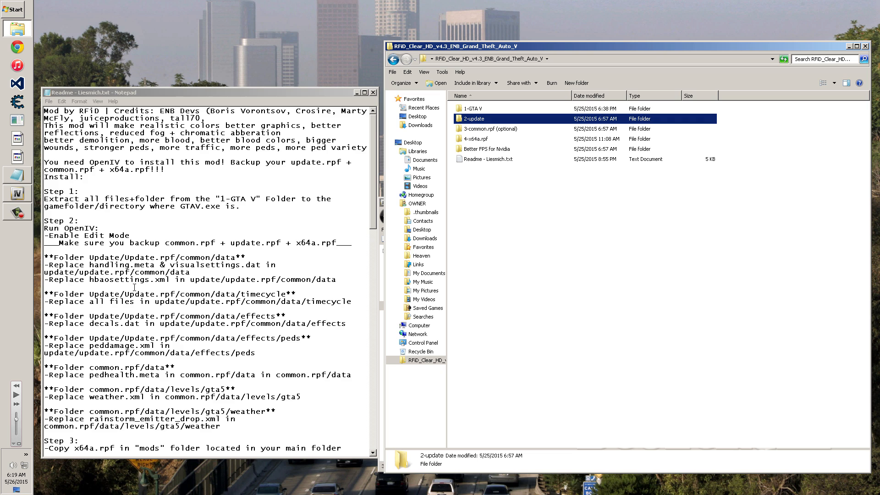
Browse the mod's 3-common.rpf (optional) folder down to data/levels/gta5/weather
left_click(494, 130)
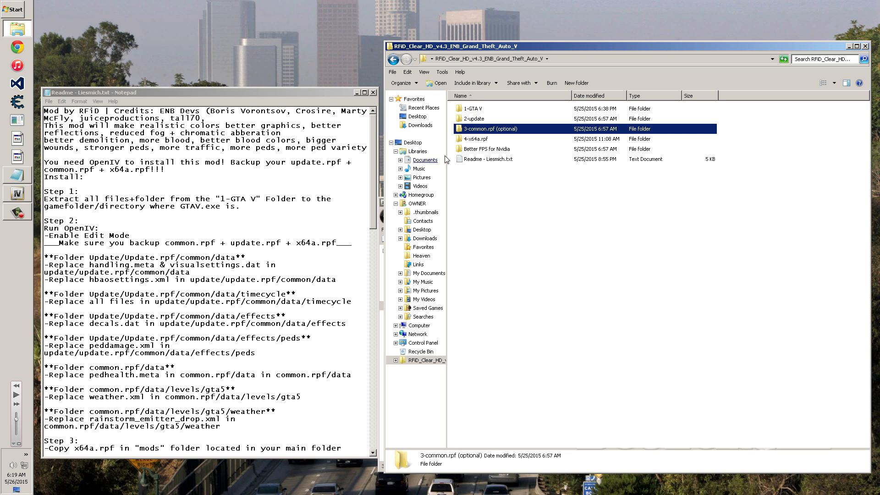
double_click(463, 131)
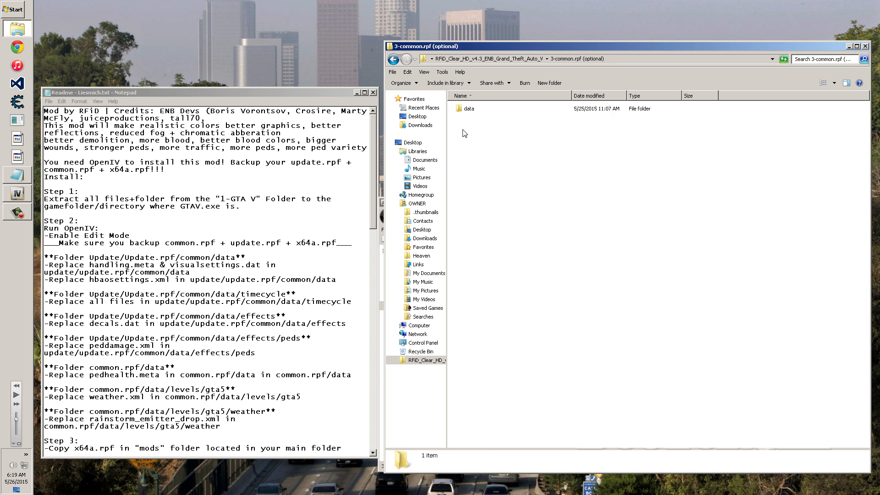
double_click(477, 109)
double_click(477, 109)
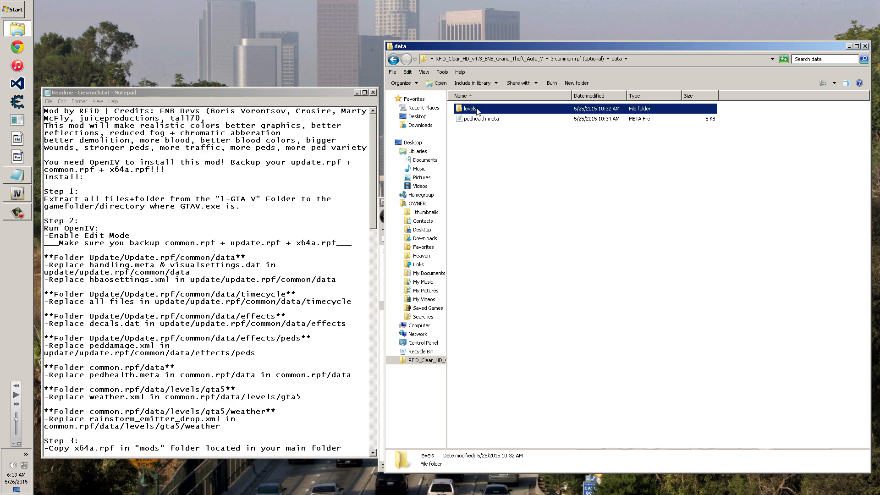
double_click(477, 109)
double_click(477, 109)
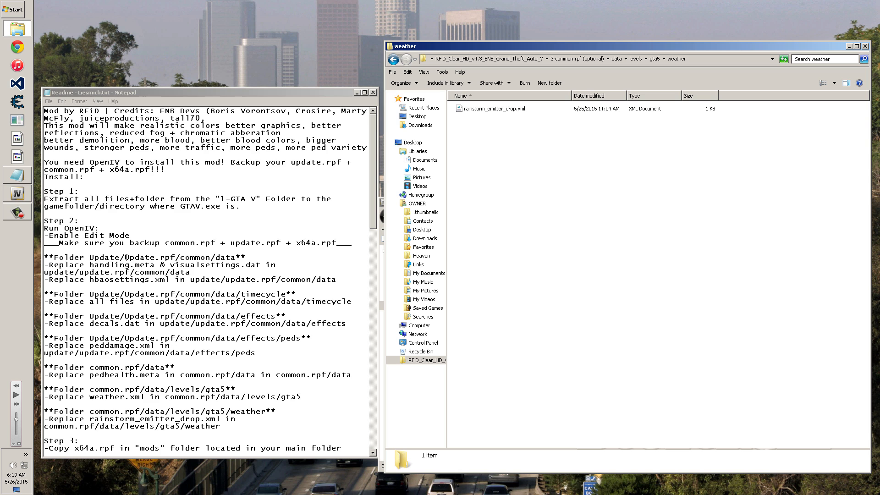
Review the readme's install steps and highlight the Step 1 instruction on extracting the "1-GTA V" folder
left_click(112, 299)
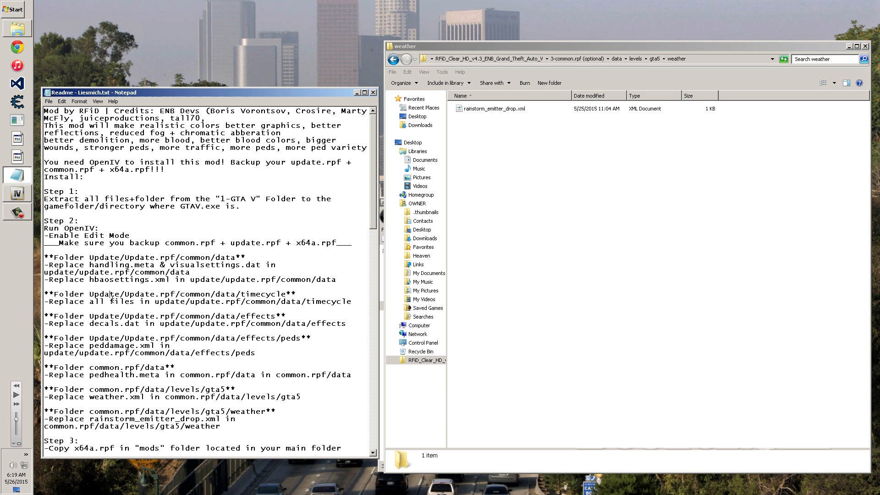
scroll(294, 323, "down", 1)
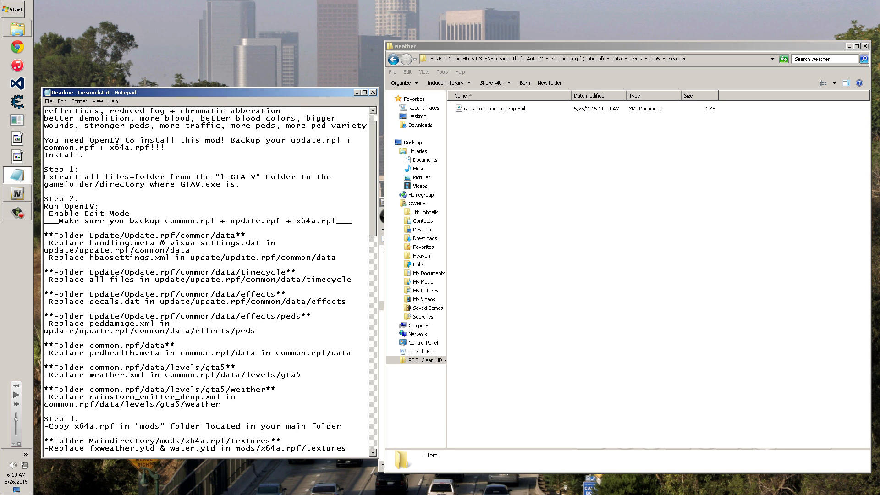
scroll(230, 207, "down", 1)
scroll(201, 344, "down", 1)
left_click_drag(79, 375, 44, 162)
left_click(170, 301)
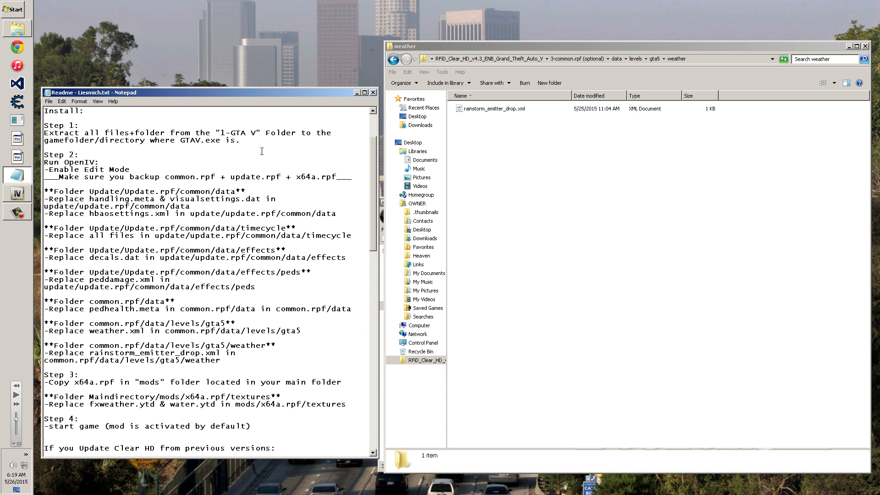
left_click_drag(257, 140, 50, 134)
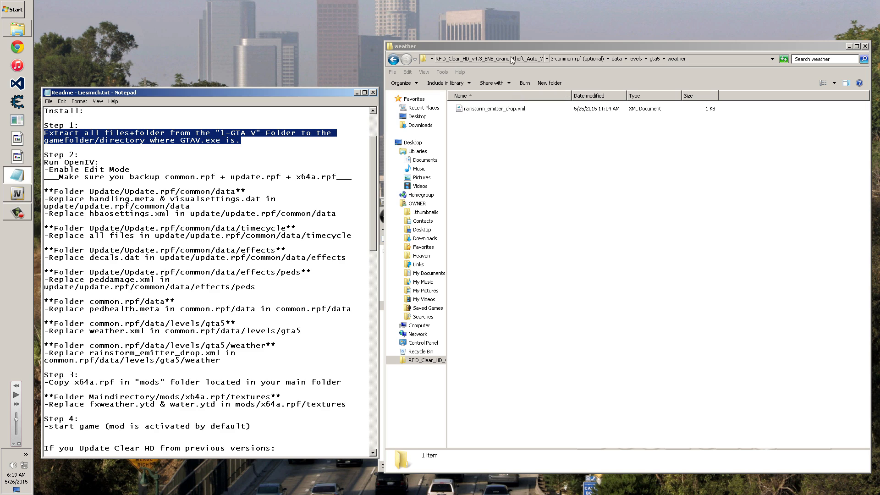
Open the mod's 1-GTA V folder and inspect the contents of its commandline.txt
left_click(526, 56)
left_click(473, 111)
double_click(474, 110)
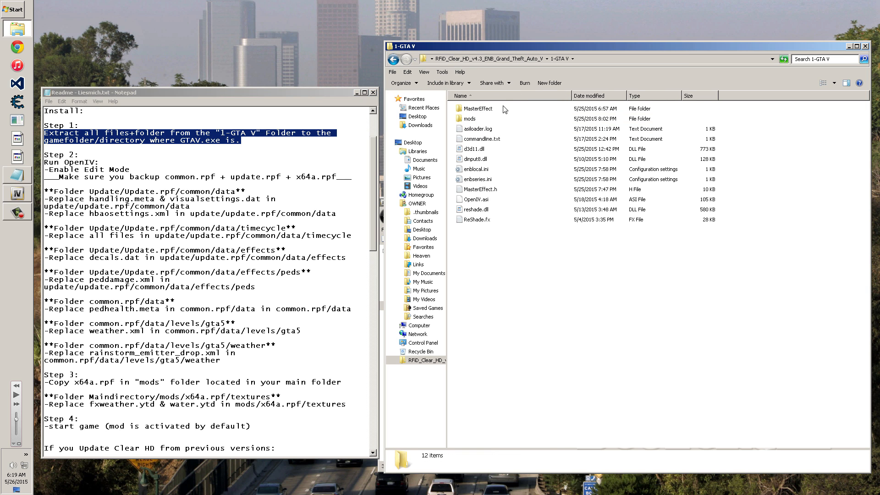
left_click_drag(463, 281, 498, 104)
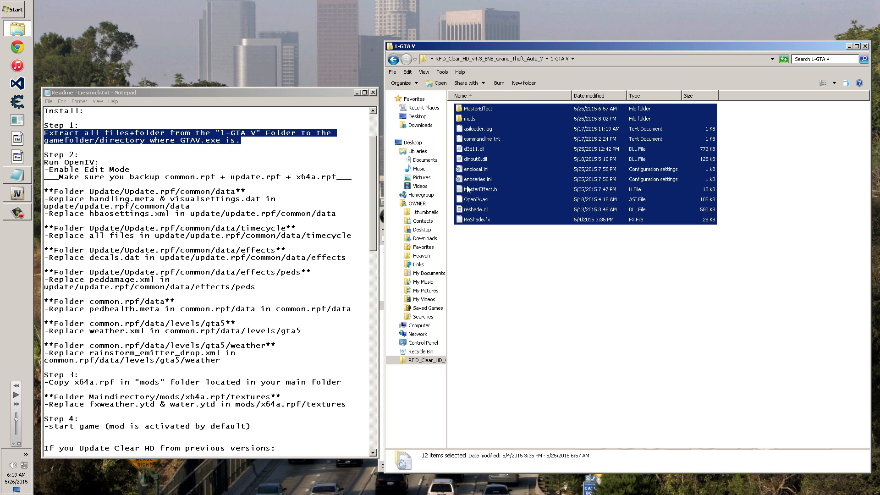
double_click(478, 139)
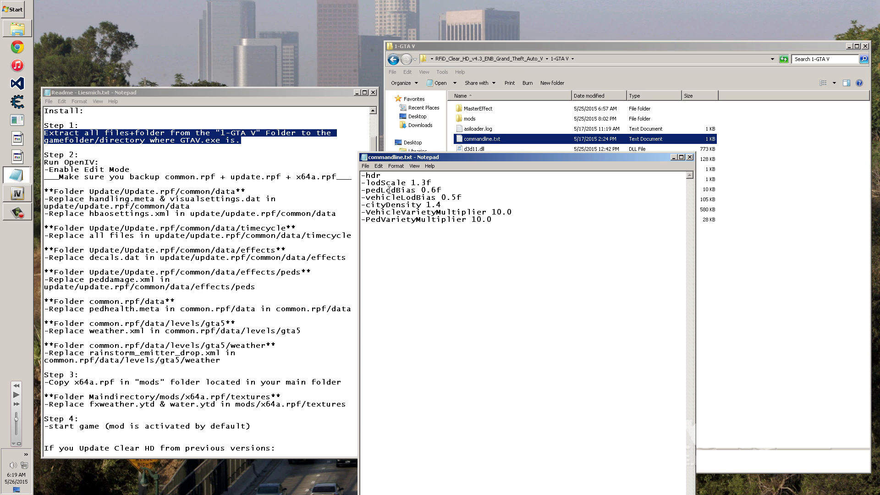
left_click(691, 157)
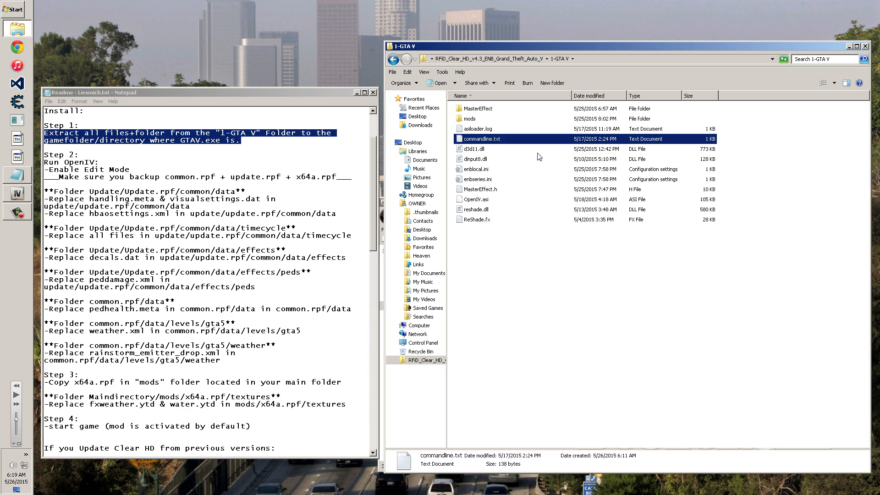
Open the Grand Theft Auto V game directory alongside the mod's 1-GTA V folder
left_click(503, 149)
left_click(485, 140)
left_click(2, 3)
left_click(96, 244)
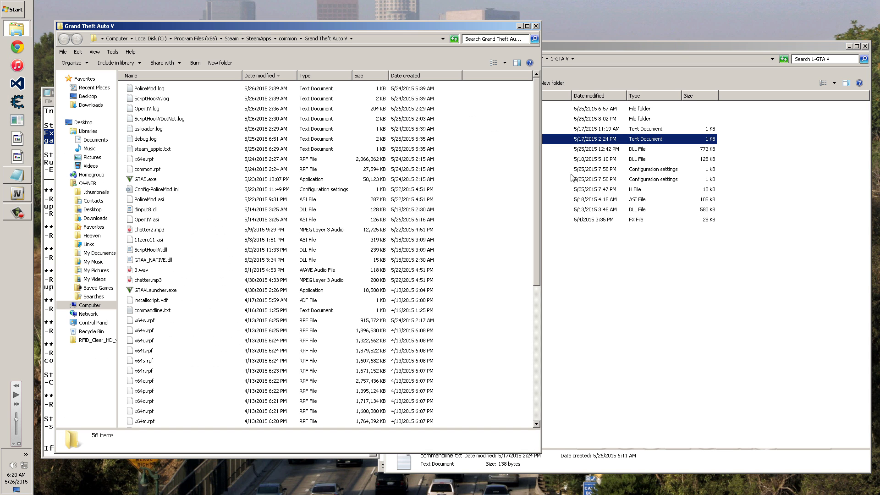
left_click(589, 75)
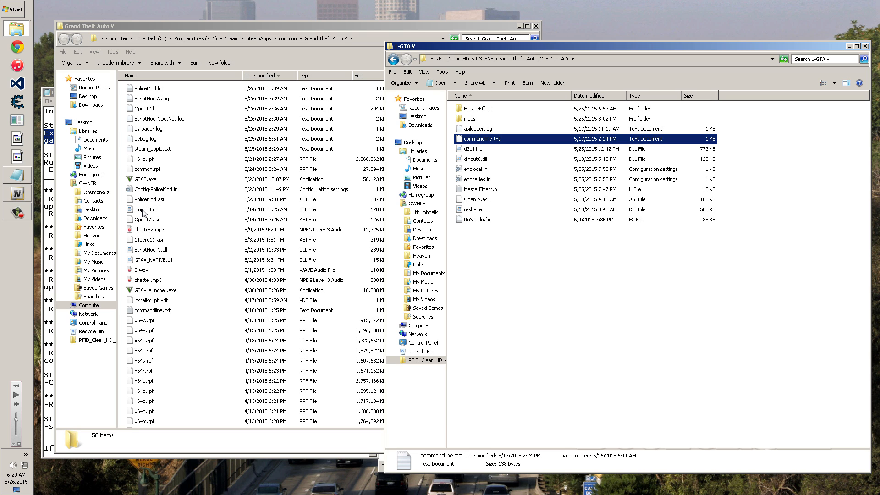
Compare the game directory's dinput8.dll with the dinput8.dll and OpenIV.asi files in the mod's 1-GTA V folder
left_click(144, 210)
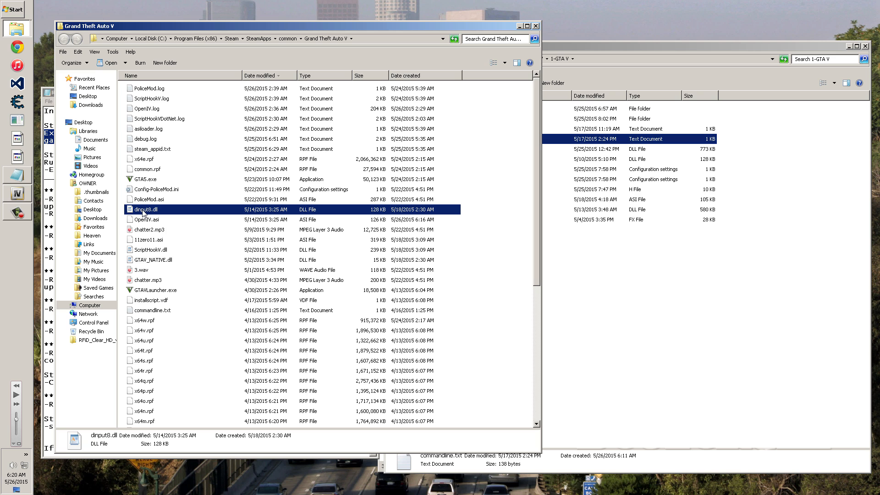
left_click(694, 278)
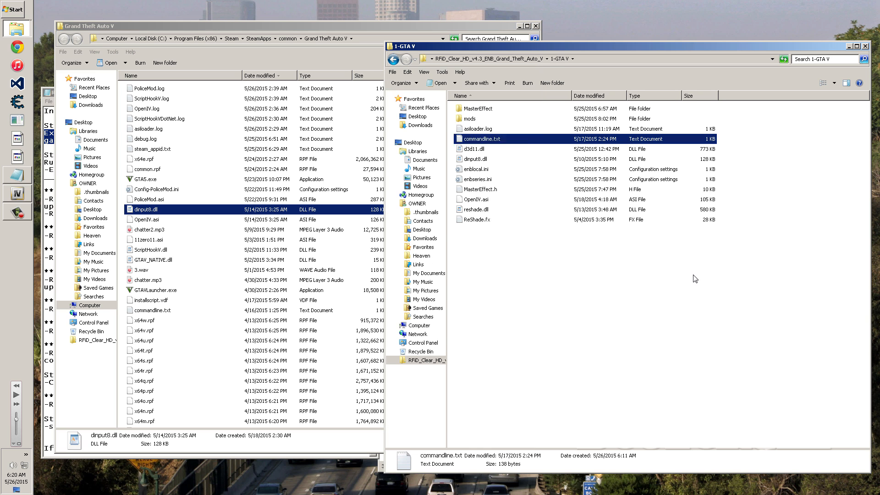
left_click(475, 199)
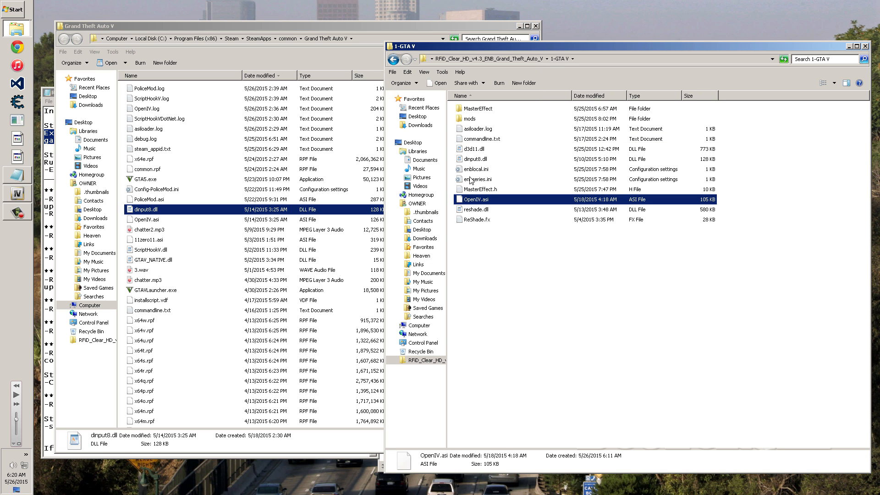
left_click(475, 159)
Move dinput8.dll from the game directory into Downloads/Root as a backup, replacing the copy already there
right_click(145, 210)
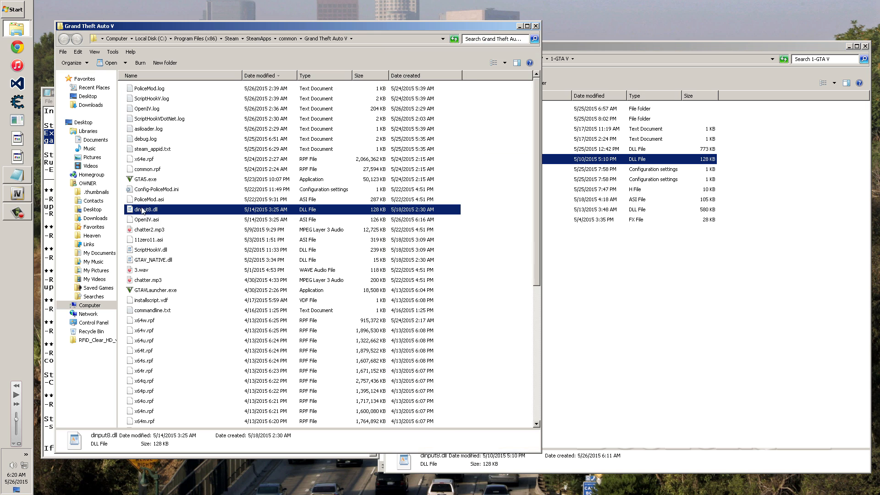
left_click(168, 305)
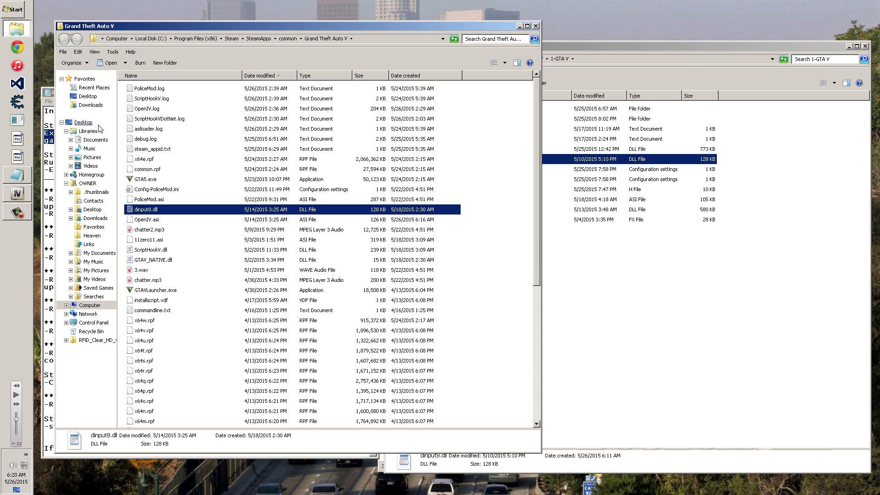
left_click(90, 105)
double_click(302, 100)
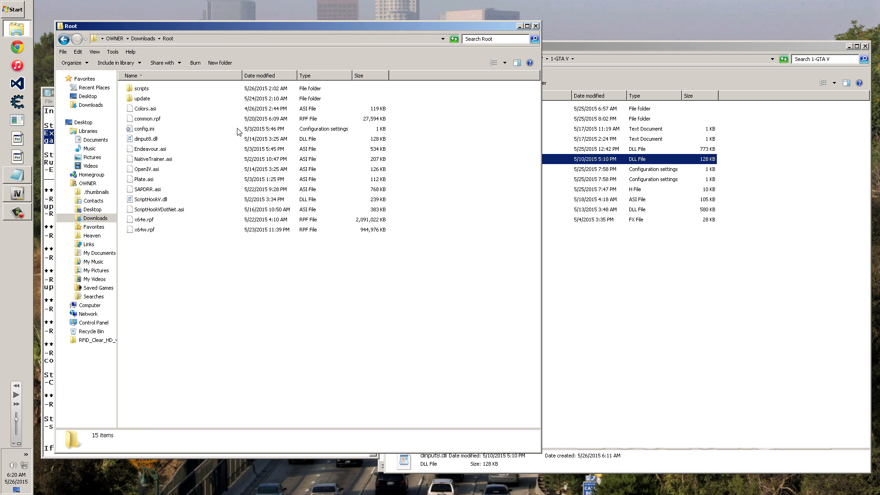
right_click(171, 291)
left_click(201, 344)
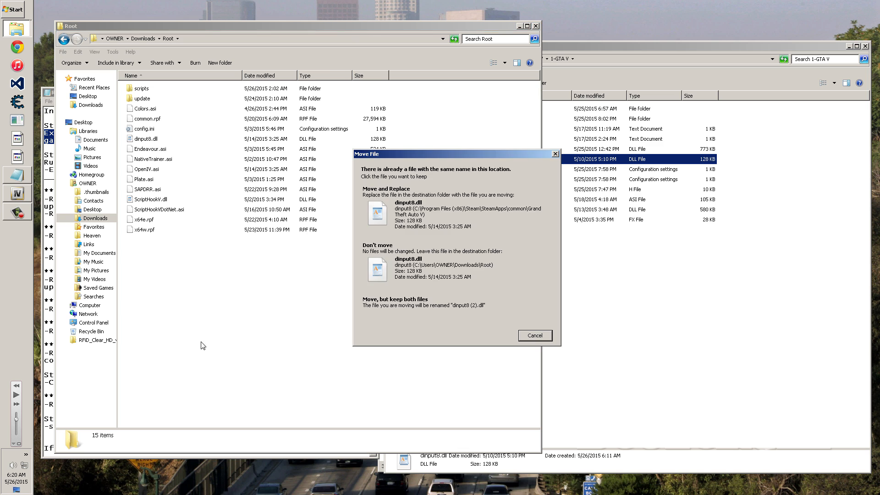
left_click(469, 216)
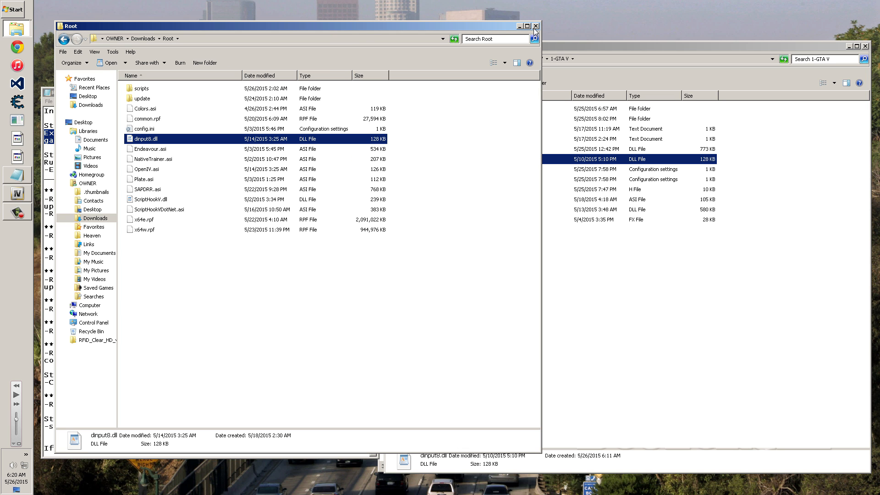
Copy everything in the mod's 1-GTA V folder into the Grand Theft Auto V game directory, replacing asiloader.log
left_click(64, 39)
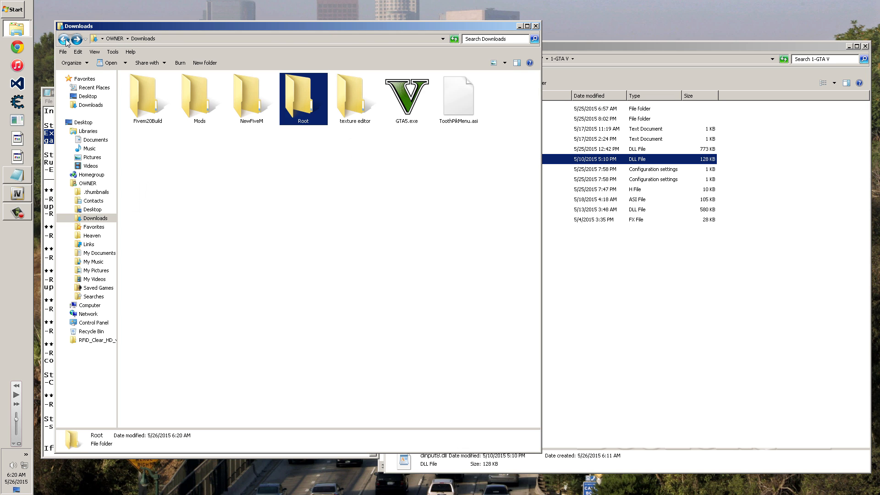
left_click(64, 39)
left_click(596, 305)
left_click_drag(522, 267, 498, 110)
right_click(504, 205)
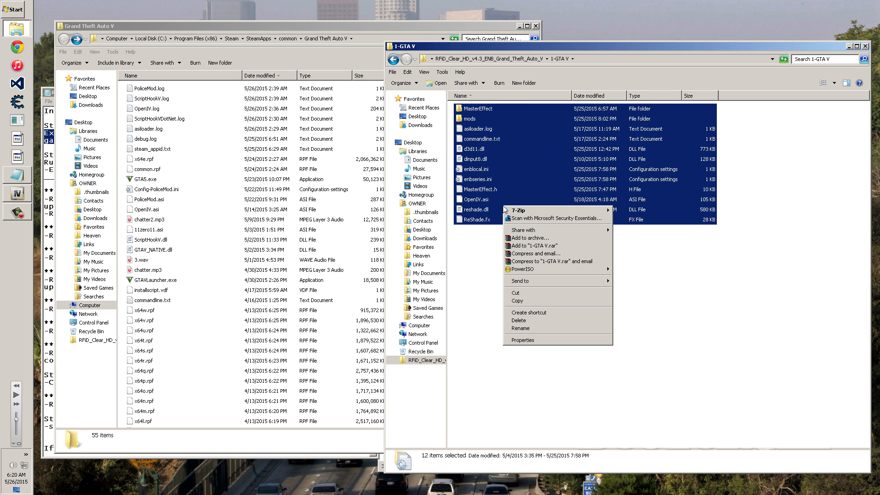
left_click(530, 301)
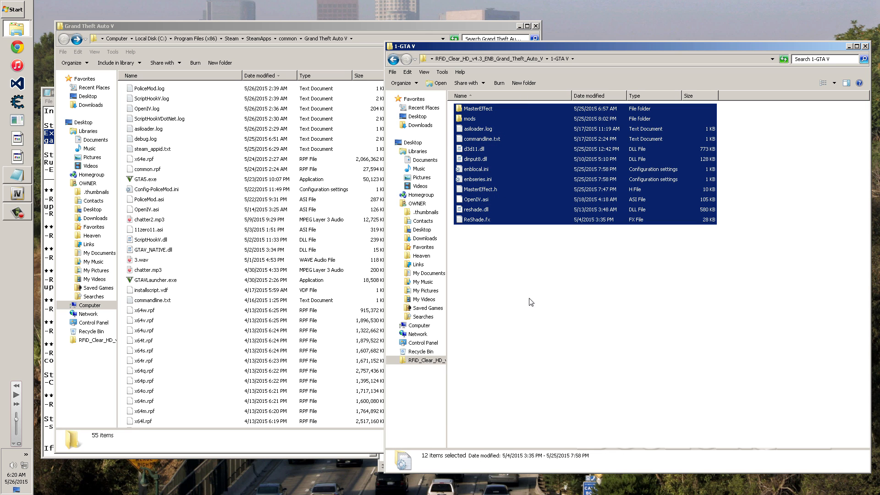
right_click(123, 291)
left_click(183, 341)
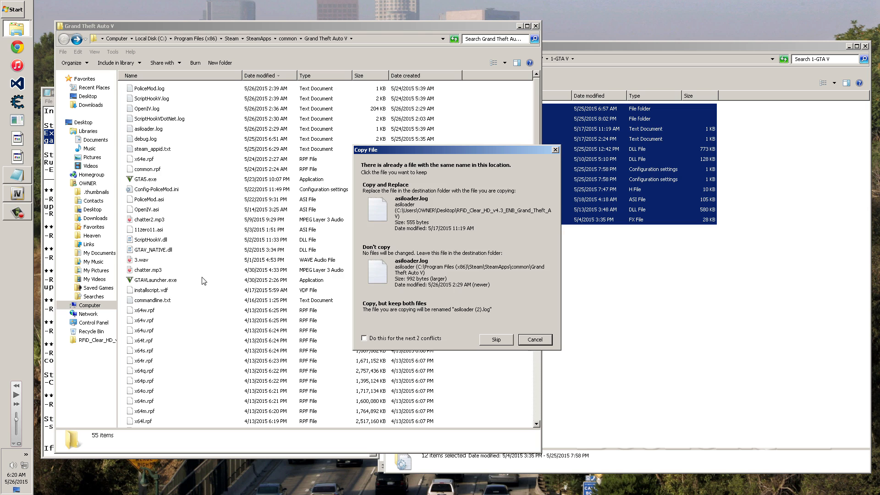
left_click(475, 208)
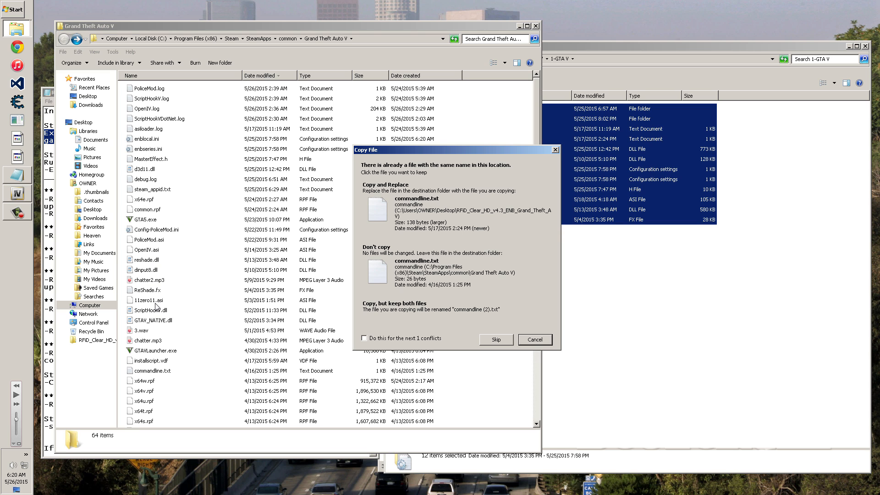
Copy the -ignoreDifferentVideoCard line from the game's commandline.txt, and replace commandline.txt and OpenIV.asi with the mod's versions
double_click(152, 371)
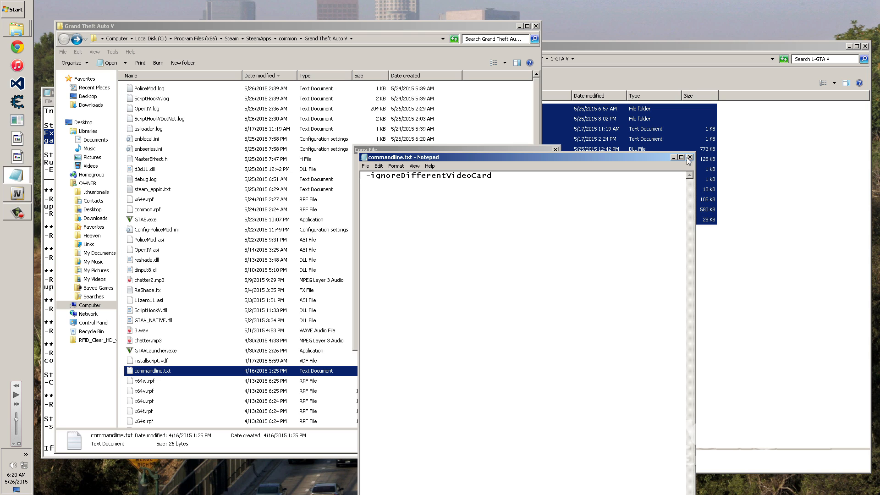
key("ctrl+a")
right_click(389, 177)
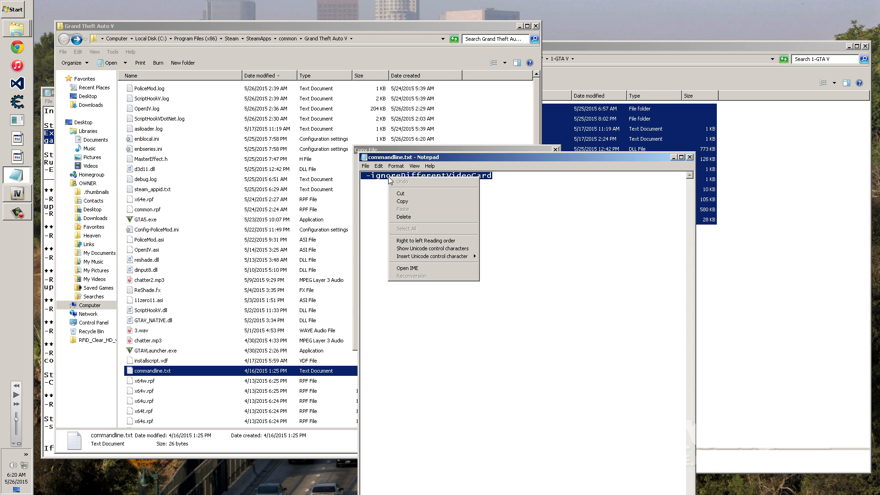
left_click(406, 201)
left_click(690, 157)
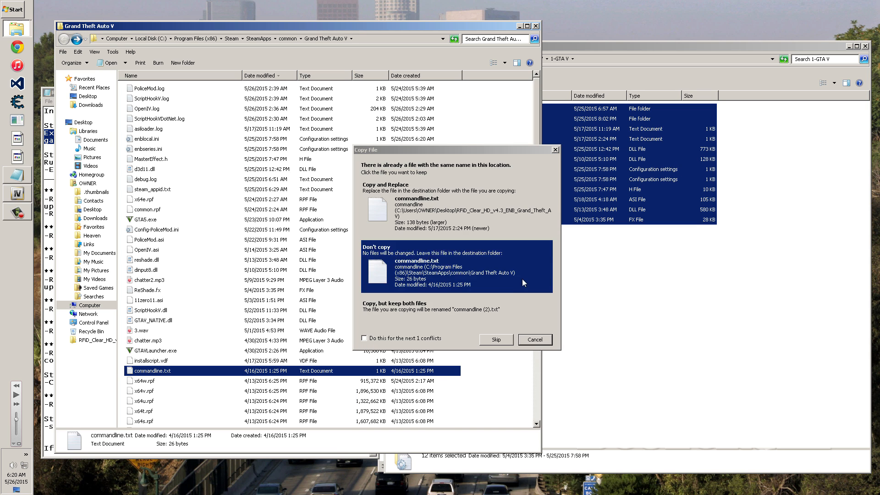
left_click(468, 236)
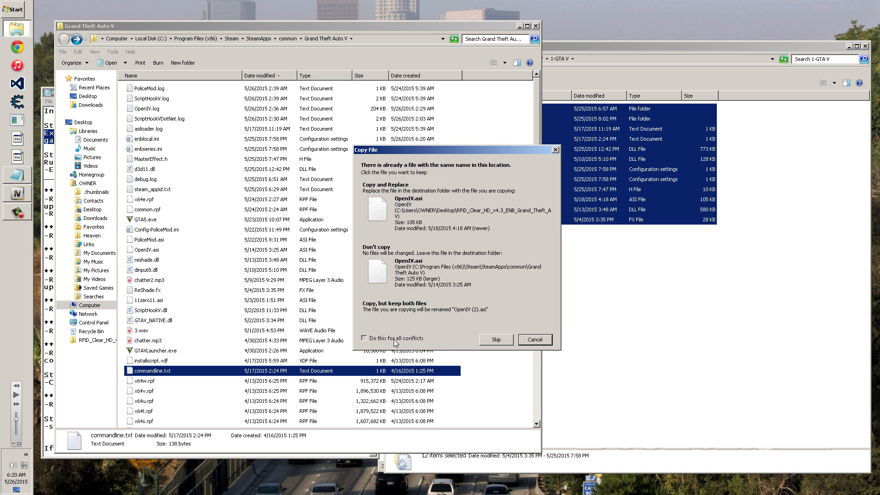
left_click(443, 207)
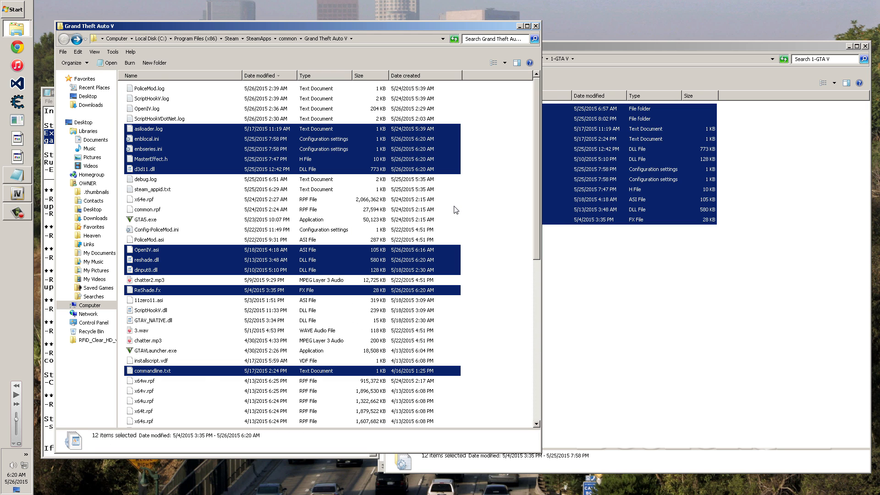
Add -ignoreDifferentVideoCard as the last line of the game's new commandline.txt and save the file
double_click(205, 373)
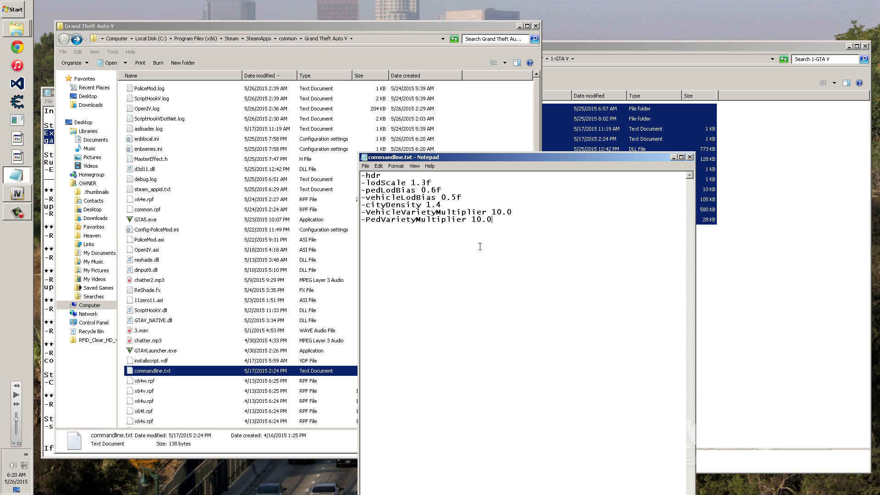
key("ctrl+v")
key("BackSpace")
left_click(690, 157)
left_click(443, 264)
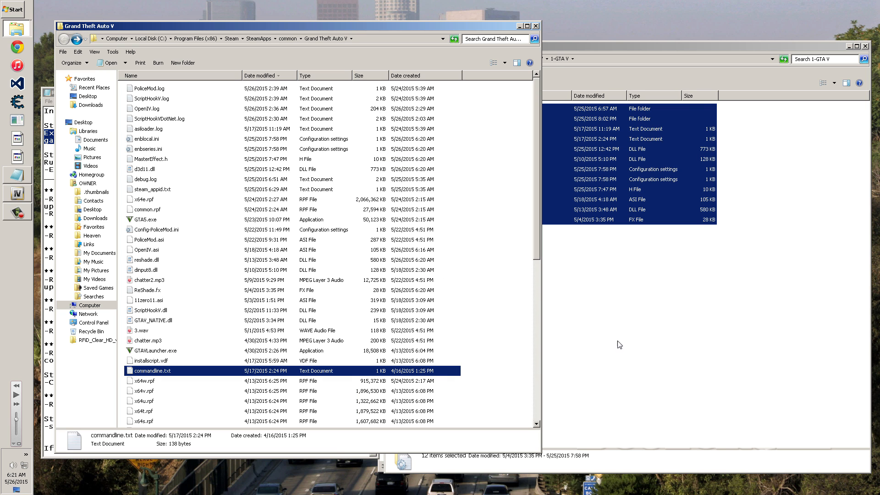
Open the data folder inside the mod's 3-common.rpf (optional) folder
left_click(576, 331)
left_click(489, 59)
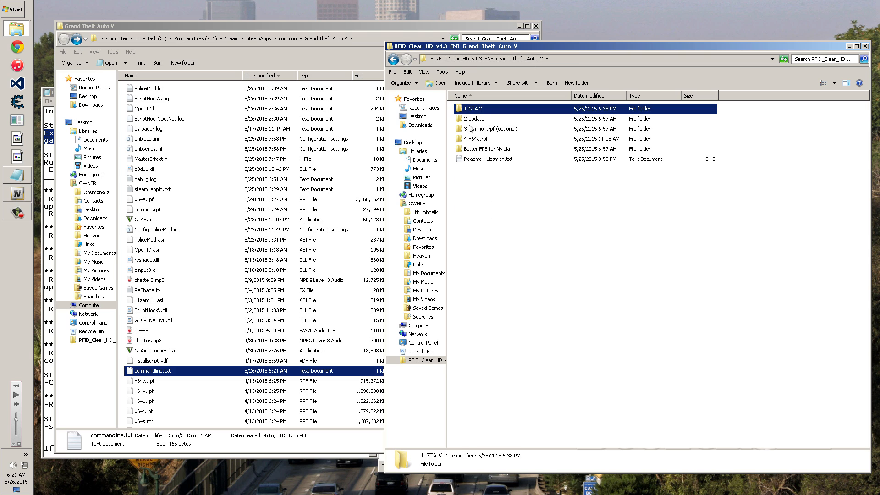
double_click(475, 130)
double_click(469, 109)
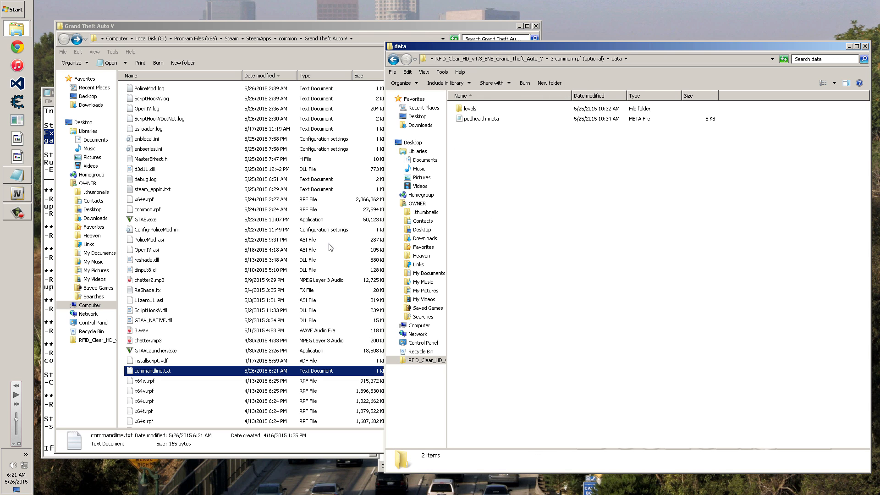
Switch to OpenIV and open the data folder of common.rpf in the GTA V root
left_click(16, 194)
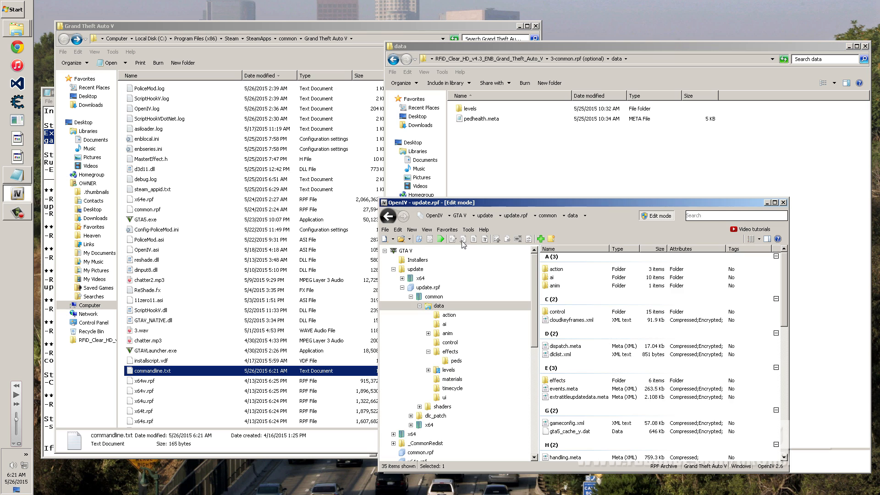
left_click(428, 288)
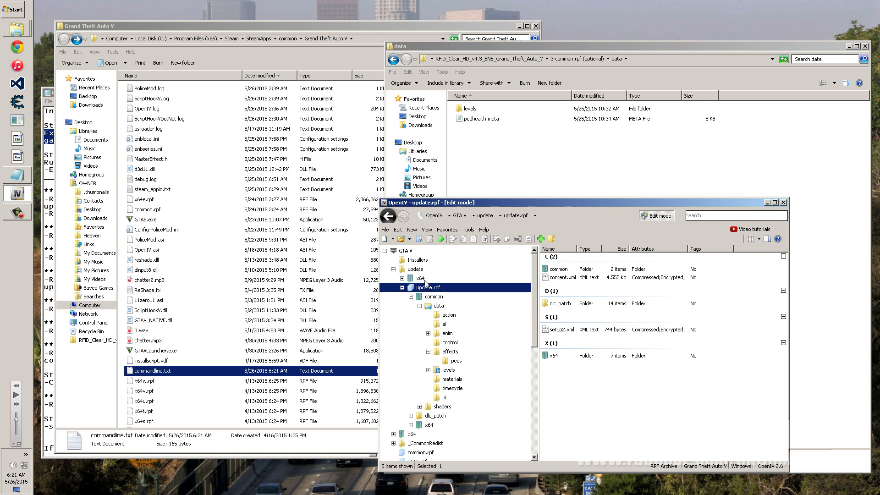
left_click(407, 253)
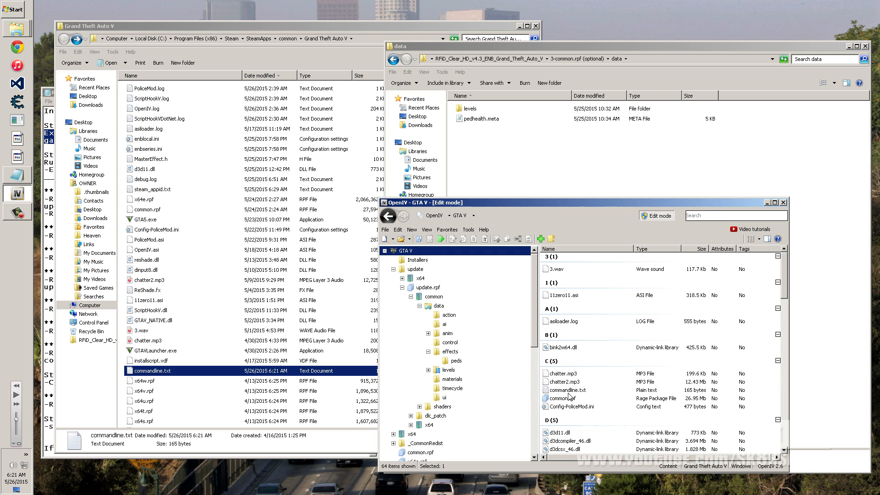
left_click(551, 400)
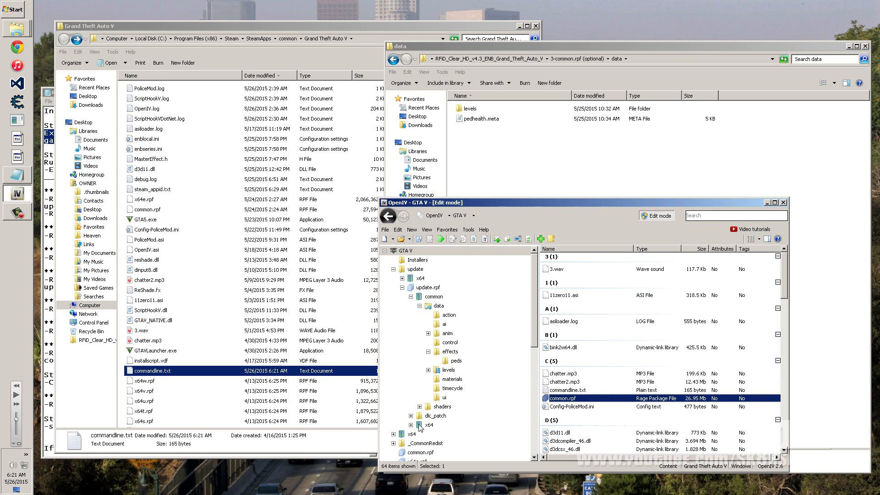
left_click(402, 288)
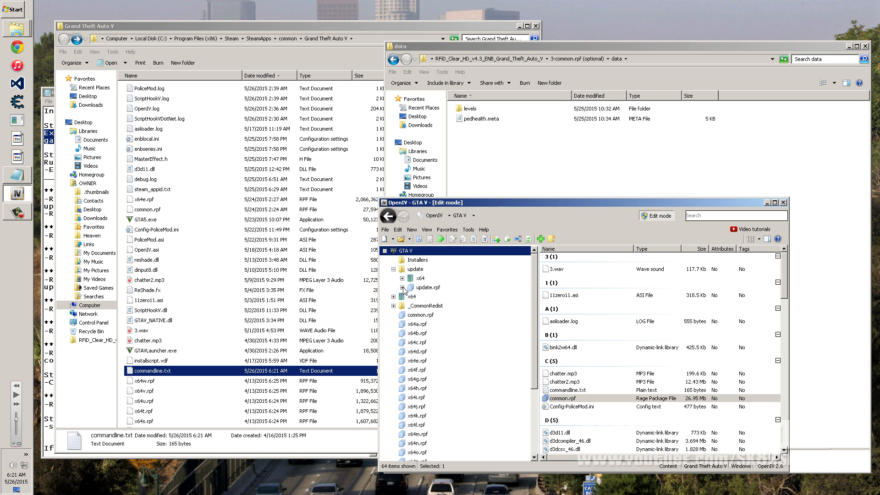
left_click(419, 315)
double_click(554, 270)
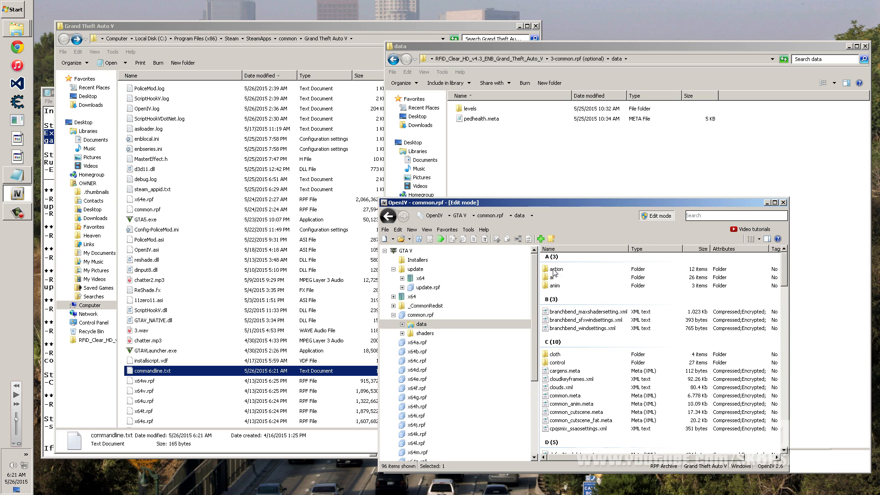
Find and select pedhealth.meta in common.rpf's data folder
scroll(555, 360, "down", 4)
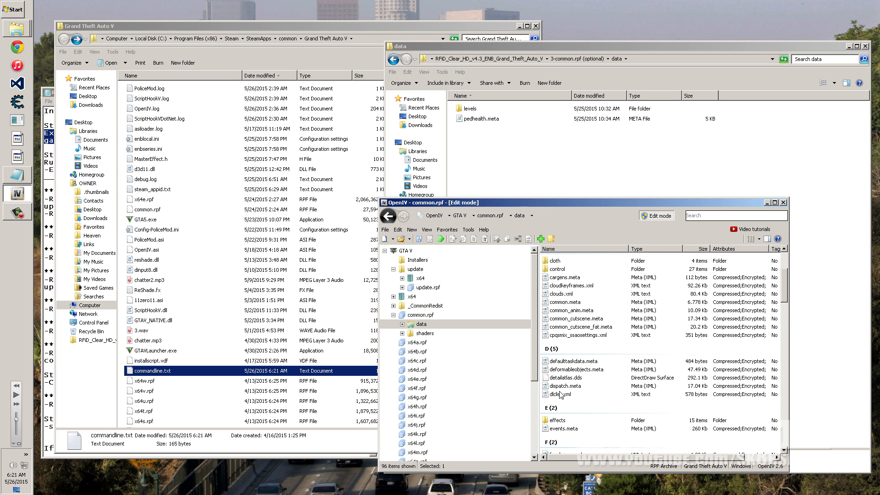
scroll(557, 397, "up", 4)
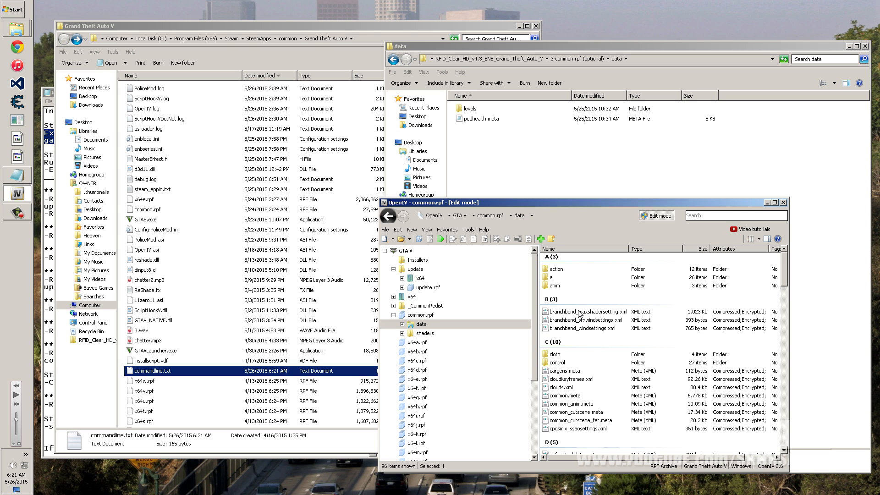
left_click(562, 404)
scroll(563, 404, "down", 4)
scroll(563, 404, "down", 10)
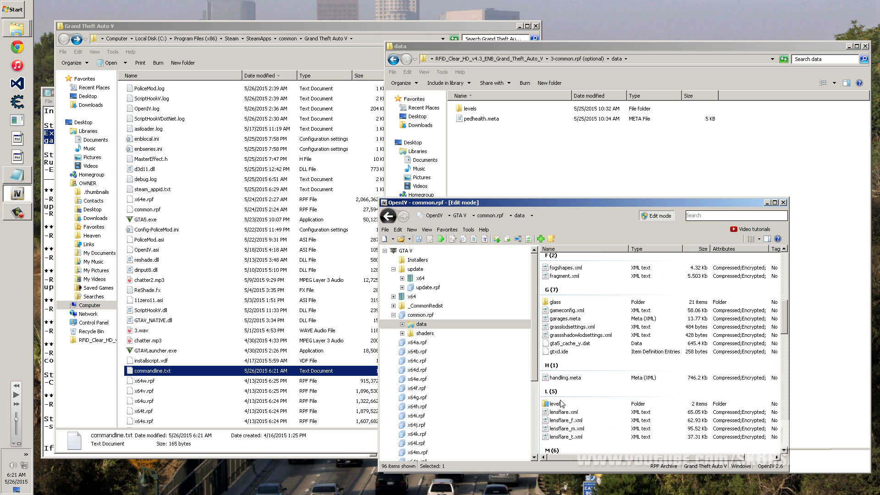
scroll(558, 436, "down", 6)
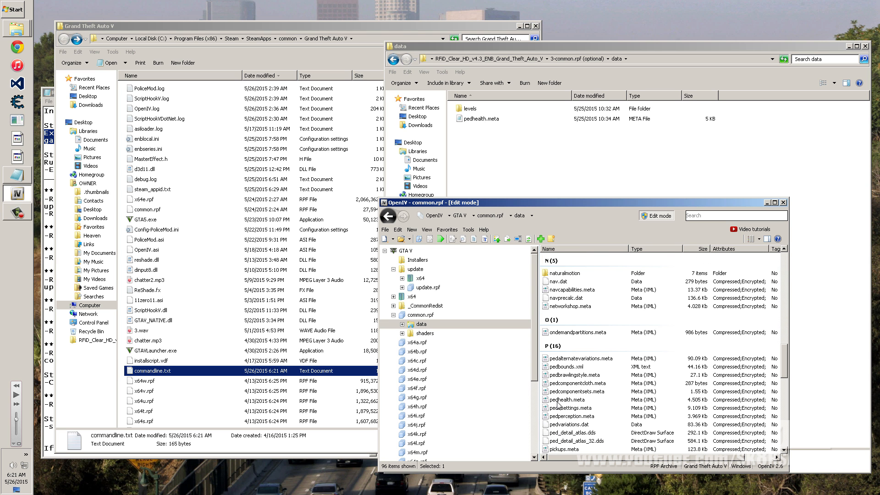
left_click(568, 401)
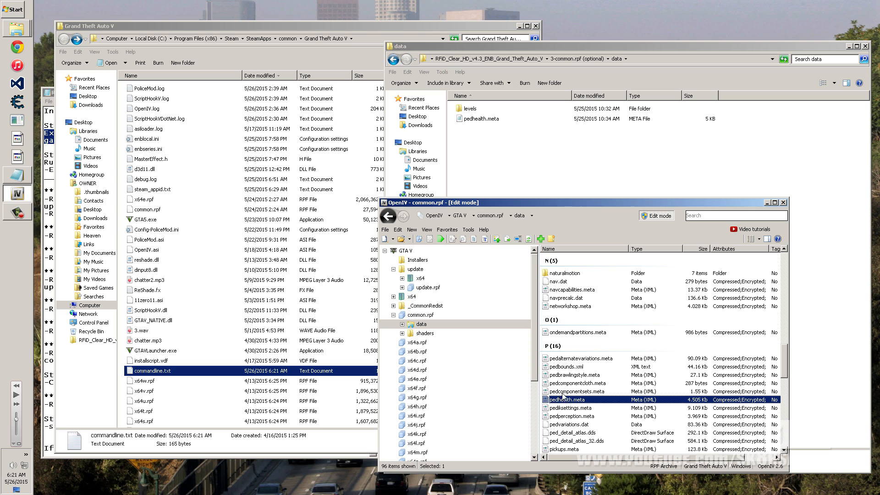
left_click(539, 239)
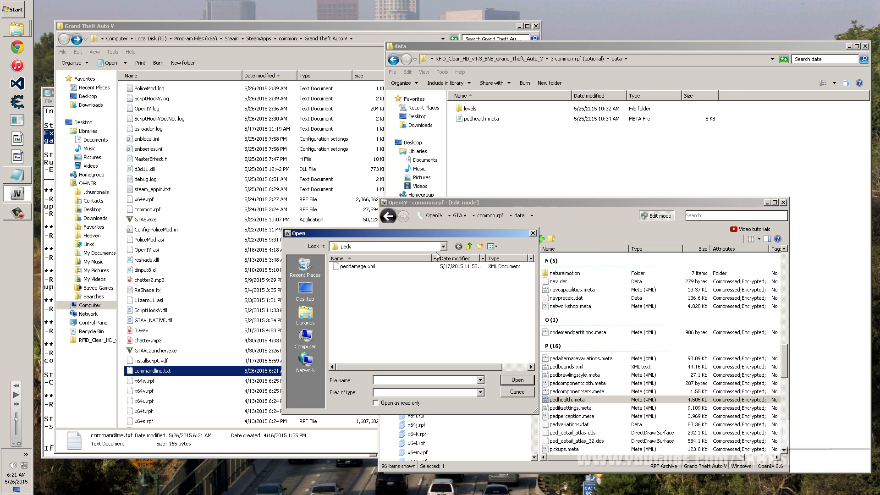
left_click(469, 246)
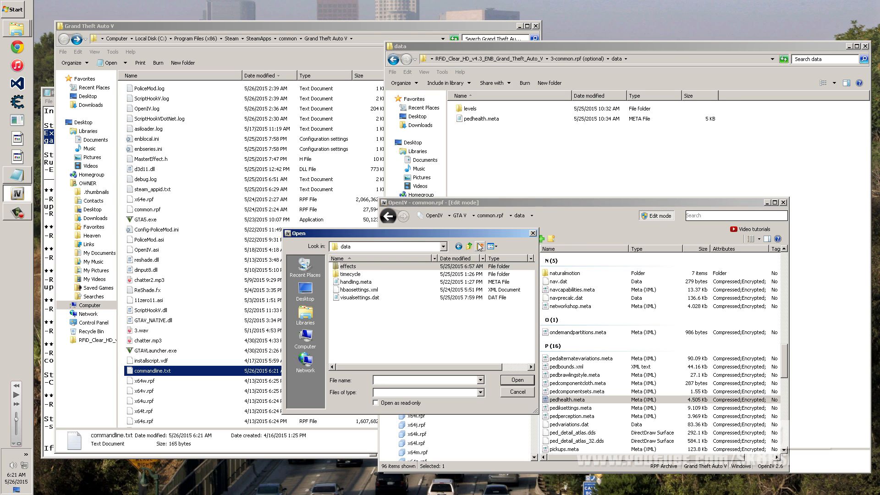
left_click(469, 246)
left_click(469, 246)
left_click(469, 246)
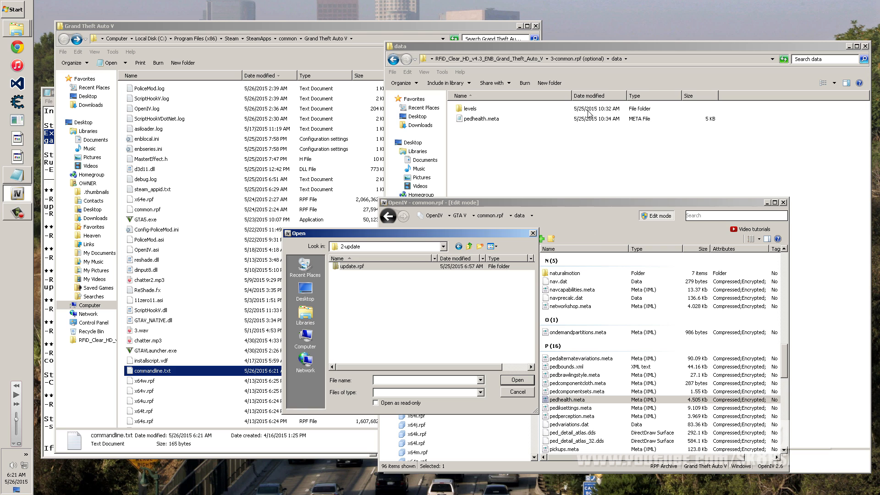
left_click(469, 246)
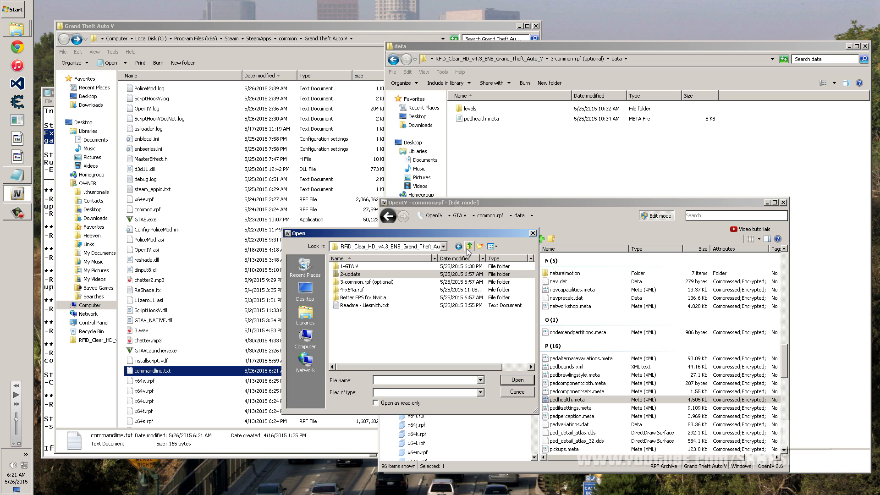
left_click(519, 392)
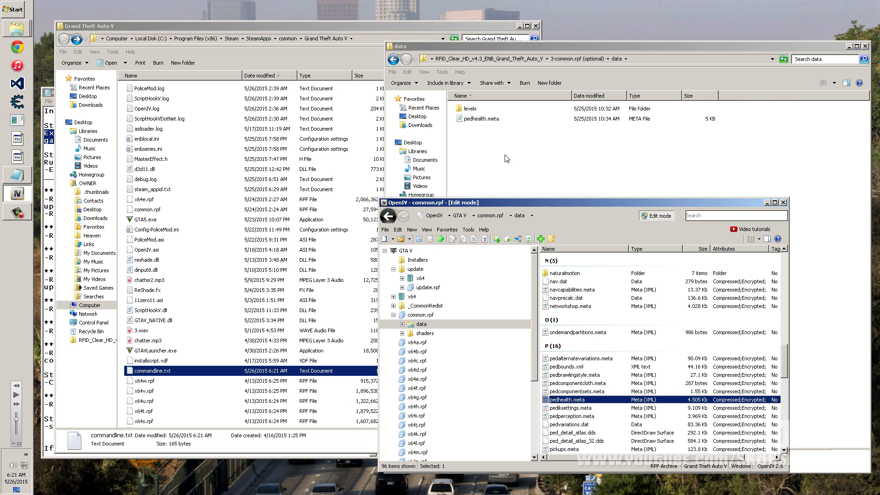
Shrink the mod's data folder window beside OpenIV and replace common.rpf's pedhealth.meta with the mod's copy
left_click(509, 157)
left_click_drag(506, 52, 304, 47)
left_click_drag(671, 469, 389, 397)
left_click(263, 114)
left_click_drag(264, 115, 600, 347)
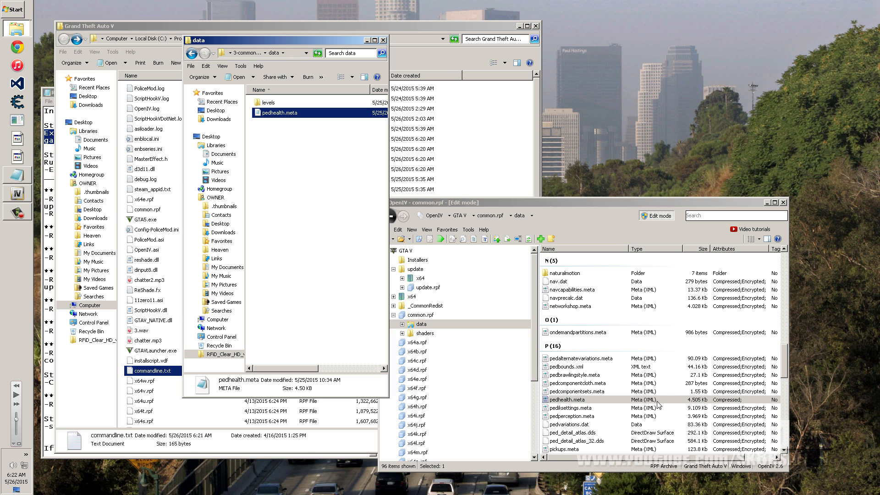
Open the levels/gta5 folder both in the mod's data folder and in common.rpf's data folder
double_click(260, 105)
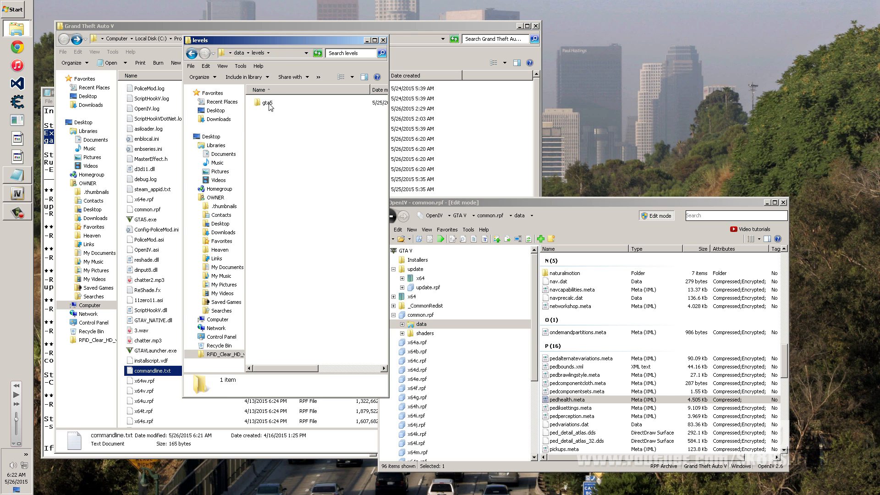
double_click(267, 103)
left_click(571, 332)
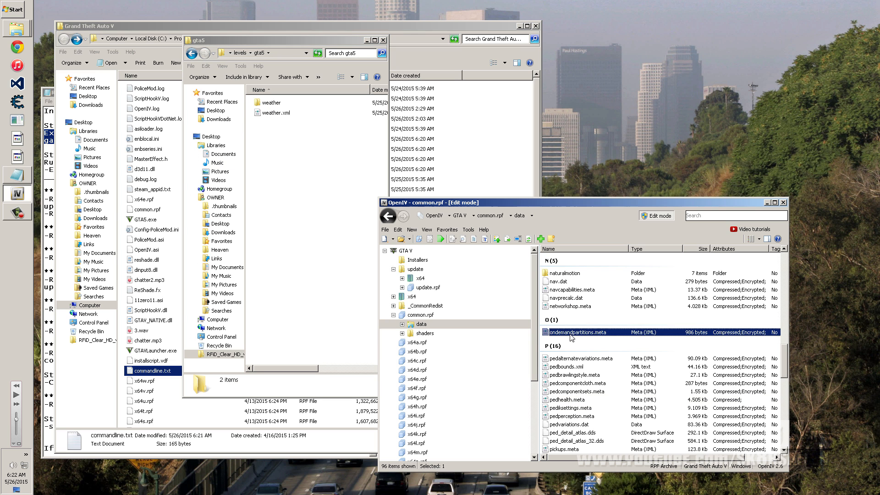
scroll(572, 349, "down", 5)
scroll(572, 360, "up", 9)
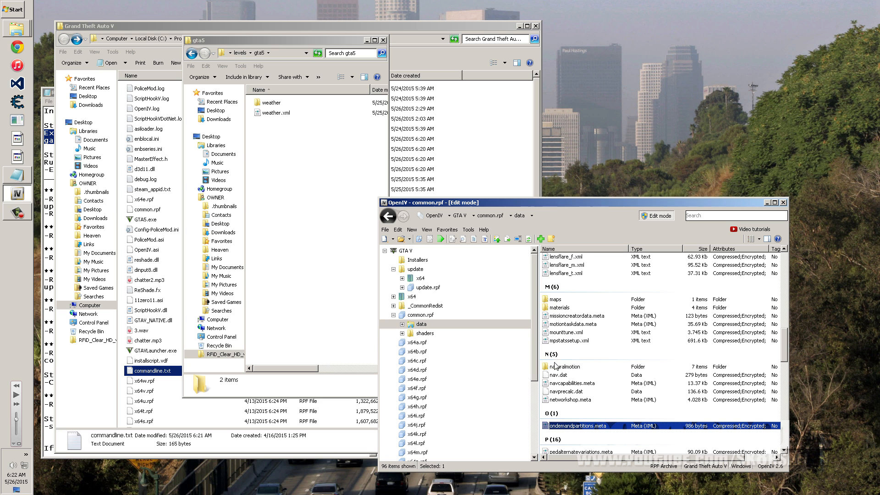
scroll(556, 369, "up", 6)
double_click(556, 381)
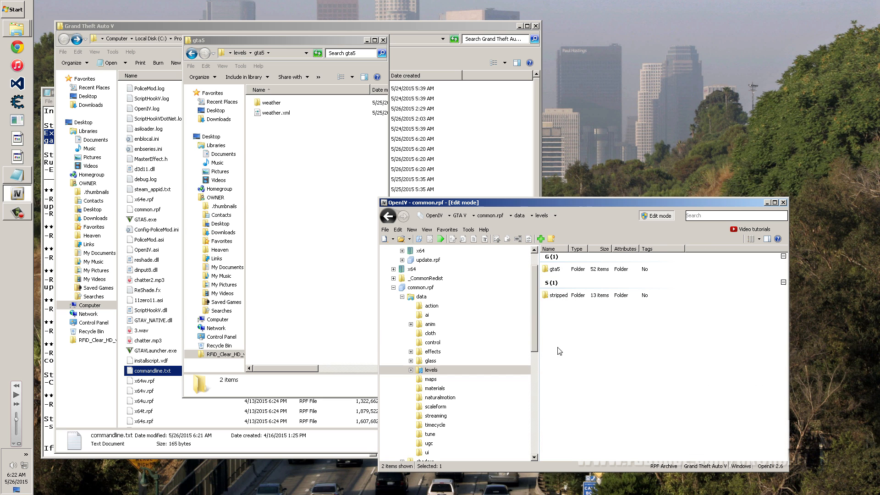
double_click(555, 269)
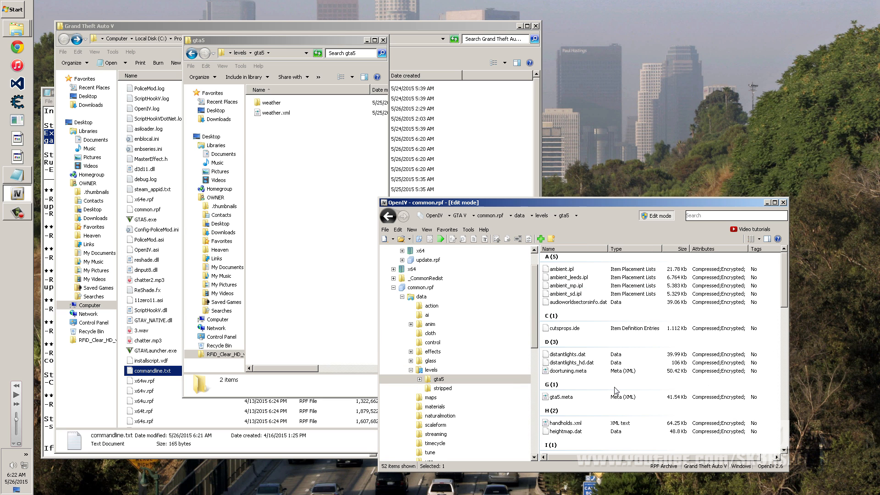
Replace weather.xml in common.rpf's levels/gta5 folder with the mod's weather.xml
scroll(614, 392, "down", 15)
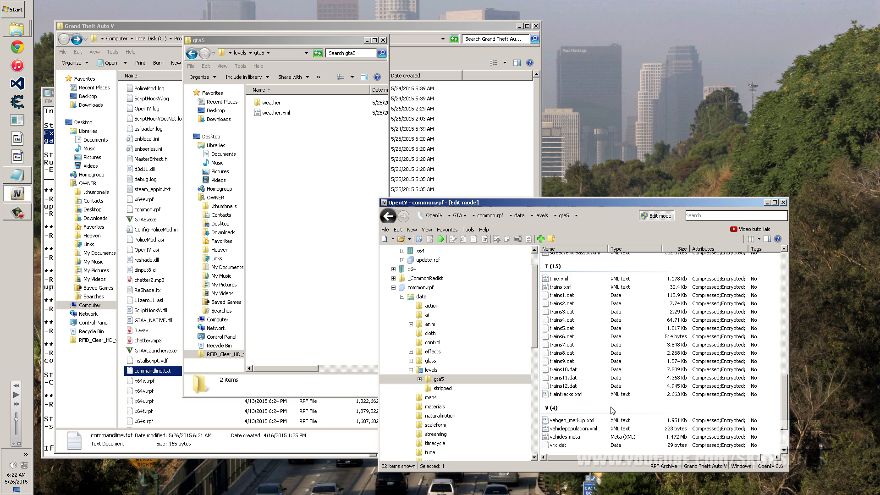
scroll(571, 448, "down", 3)
left_click(564, 437)
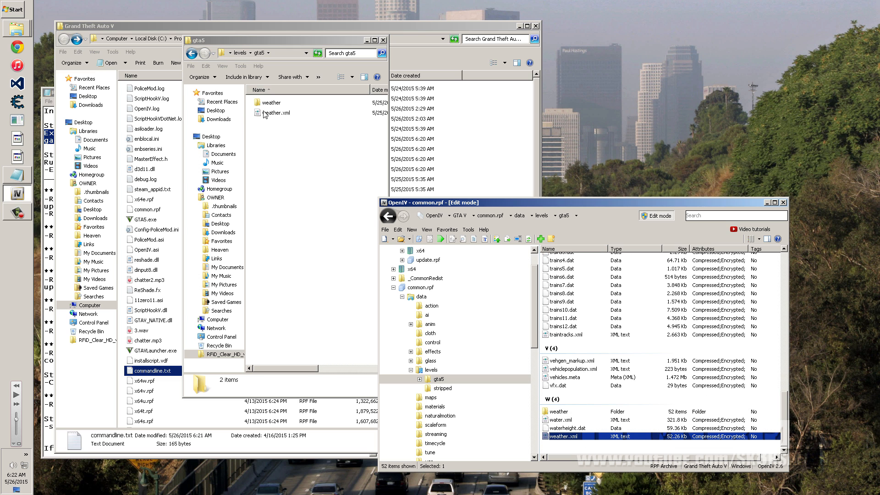
left_click_drag(275, 113, 598, 410)
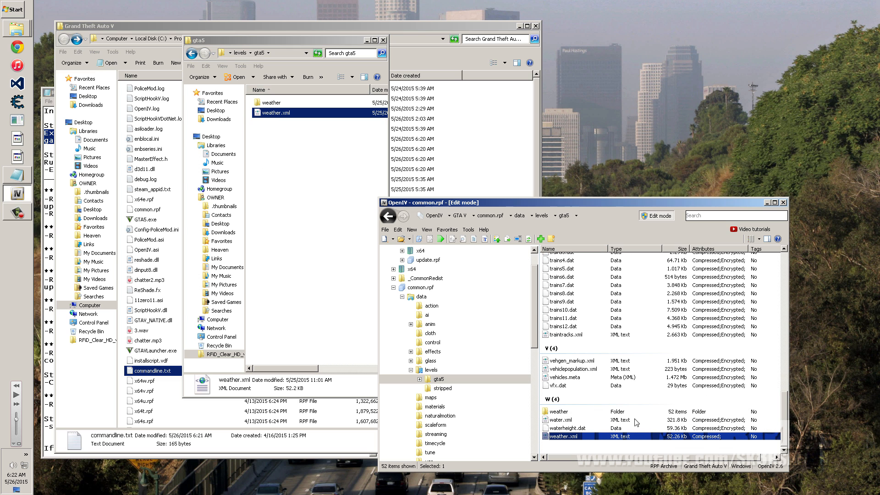
Open the weather folder both in the mod's levels/gta5 folder and in common.rpf's levels/gta5 folder
double_click(271, 103)
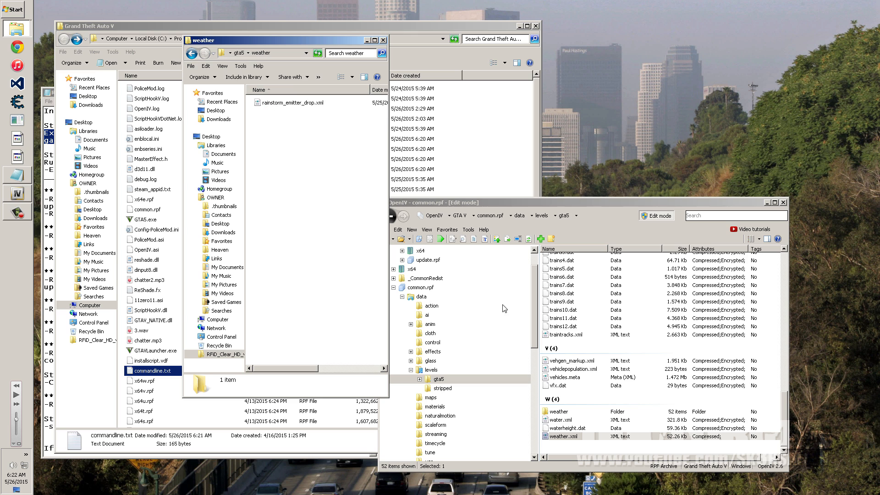
left_click(560, 411)
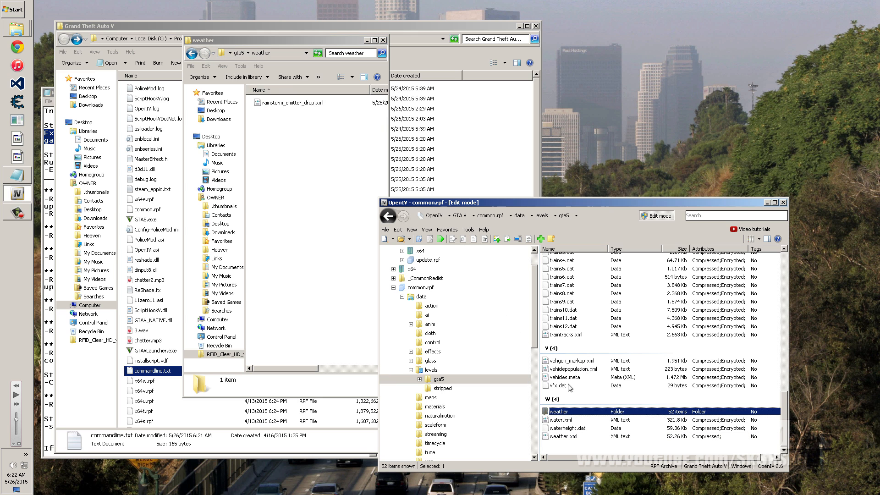
key("F2")
double_click(591, 416)
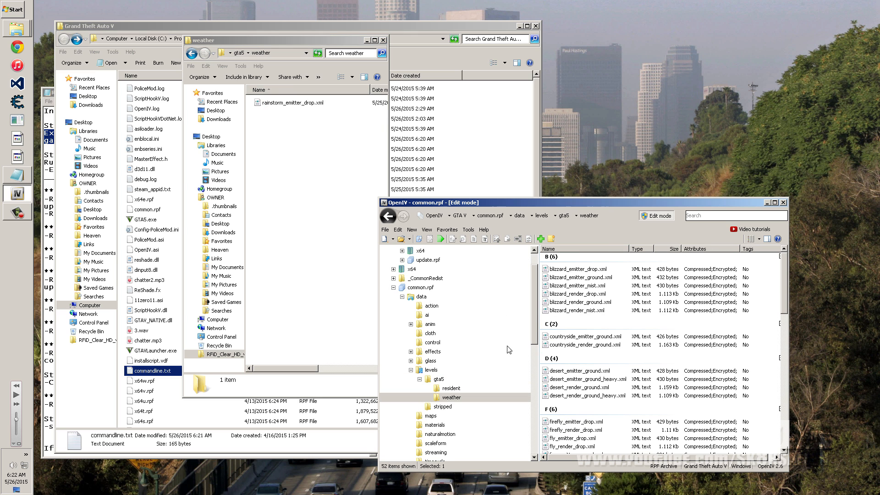
Replace rainstorm_emitter_drop.xml in common.rpf's weather folder with the mod's copy
left_click(272, 103)
left_click(598, 376)
scroll(598, 377, "down", 8)
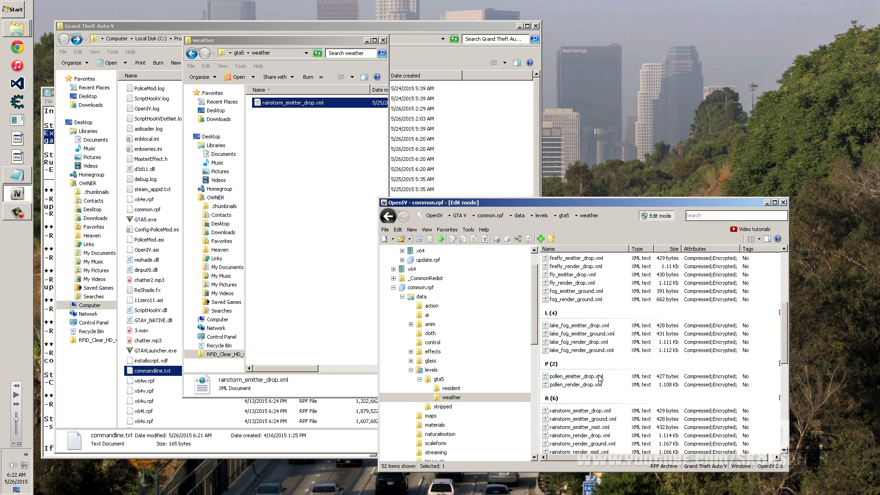
left_click_drag(257, 107, 606, 367)
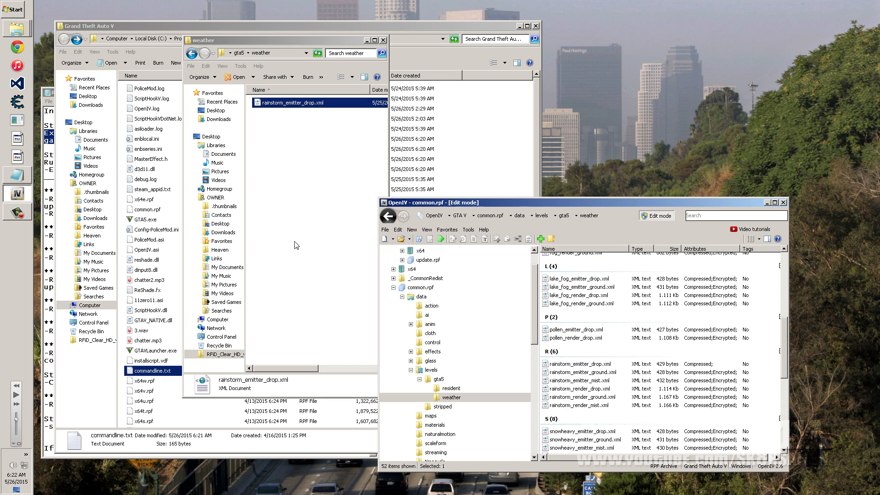
Return to the mod's main folder and open the textures folder inside 4-x64a.rpf
left_click(236, 53)
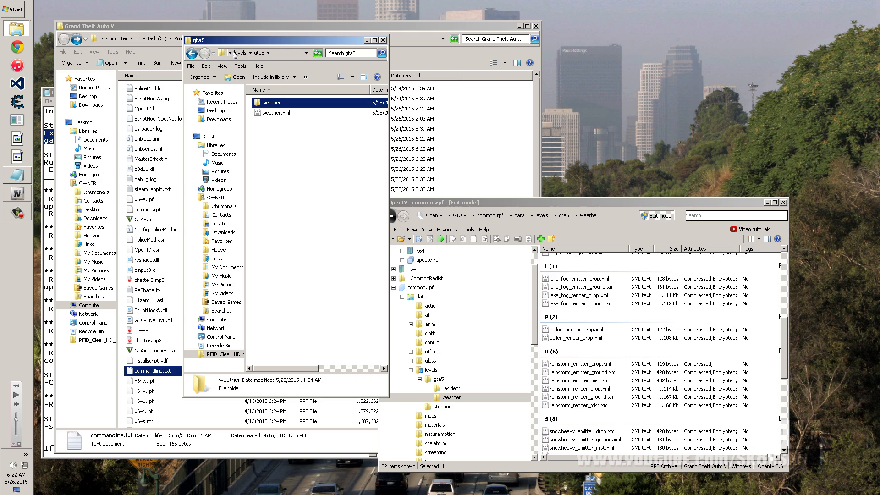
left_click(238, 54)
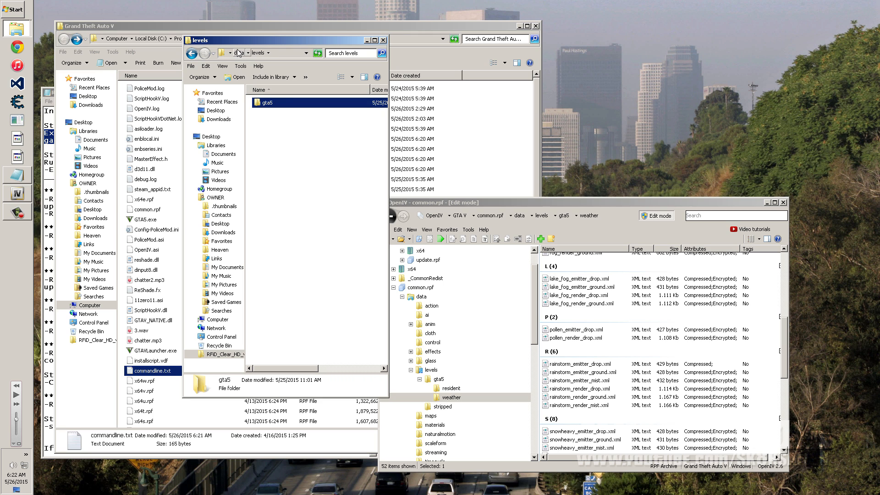
left_click(238, 53)
left_click(240, 53)
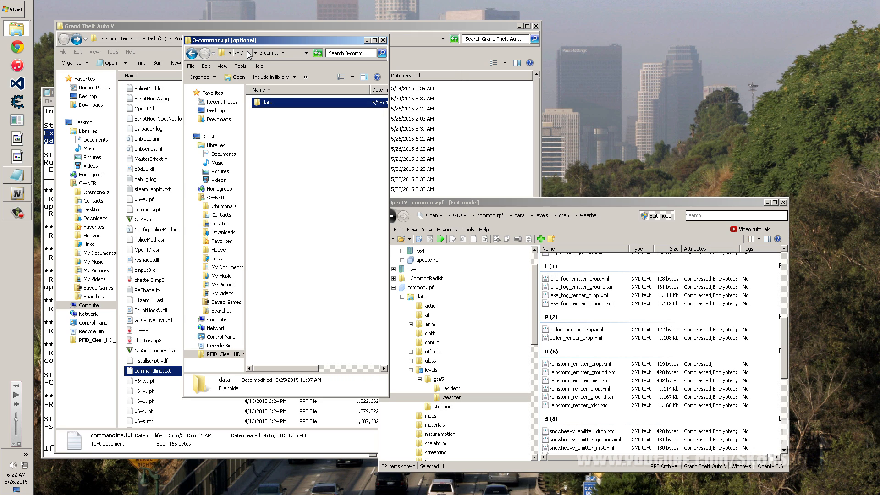
left_click(247, 53)
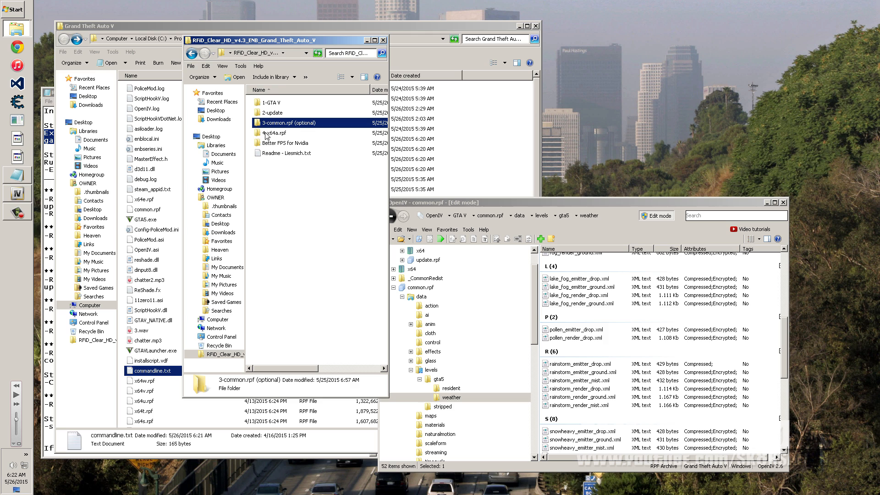
double_click(272, 134)
double_click(271, 102)
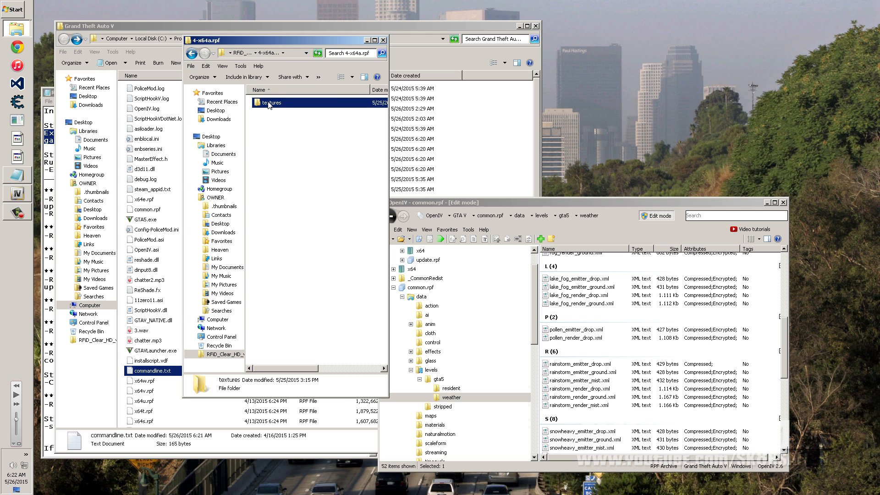
Open the textures folder of x64a.rpf in OpenIV and locate fxweather.ytd and water.ytd
left_click(393, 287)
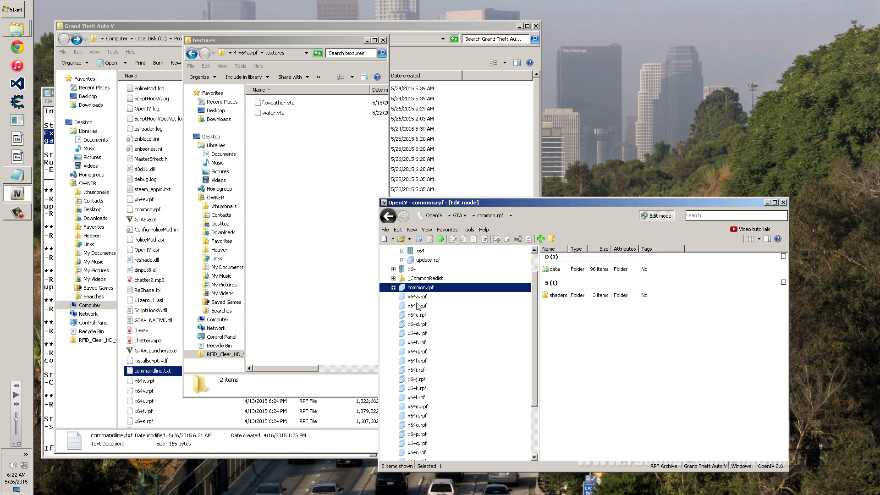
left_click(416, 297)
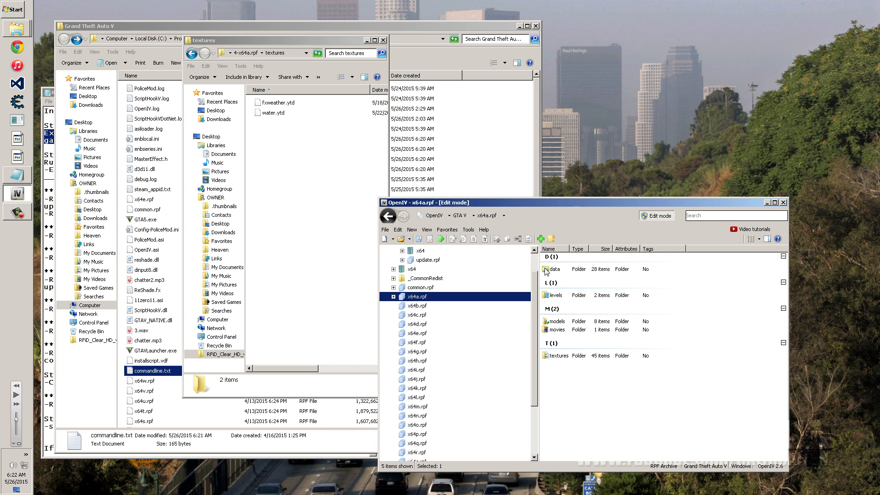
double_click(553, 358)
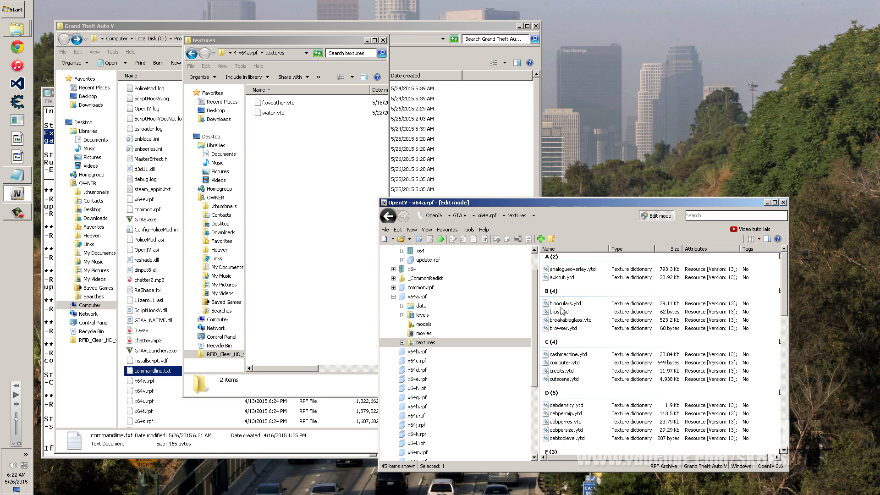
left_click(567, 413)
scroll(591, 404, "down", 3)
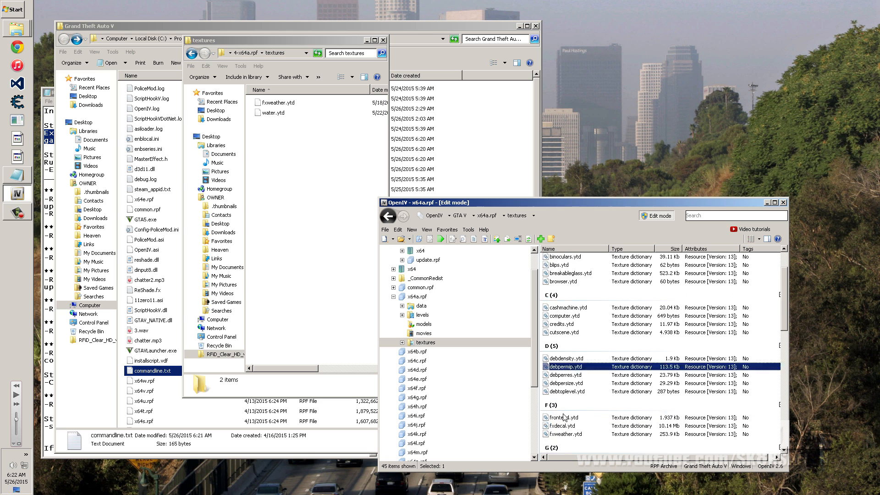
scroll(588, 400, "down", 3)
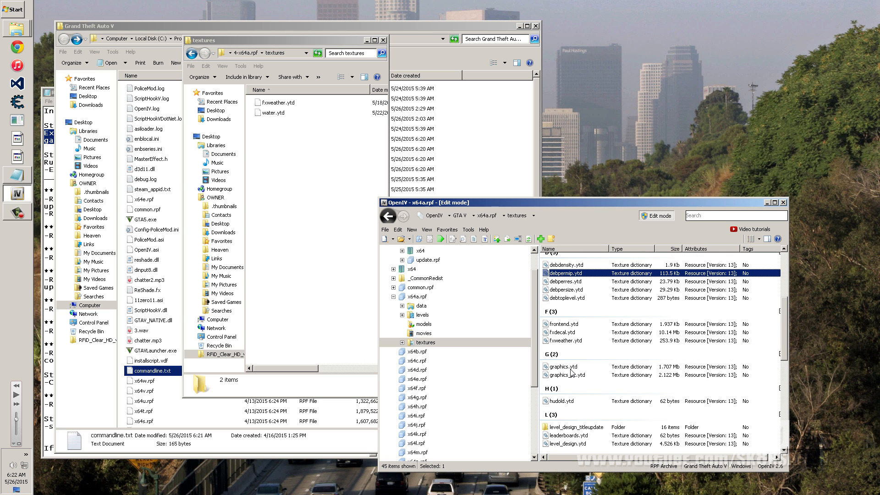
left_click(564, 340)
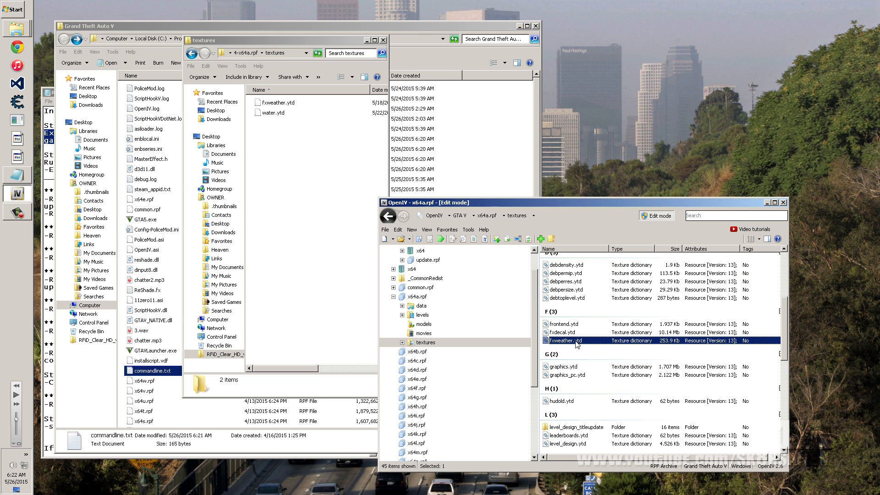
scroll(576, 344, "down", 10)
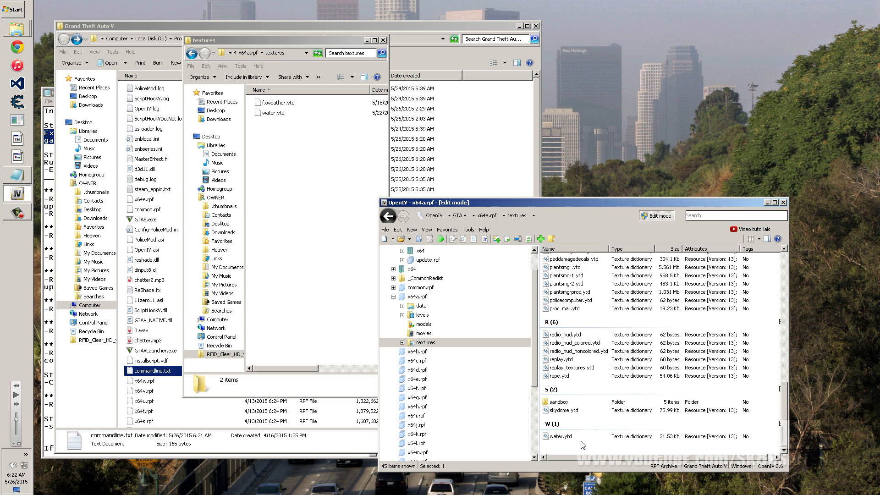
scroll(585, 441, "up", 5)
Replace fxweather.ytd and water.ytd in x64a.rpf's textures folder with the mod's two files
left_click_drag(283, 161, 281, 110)
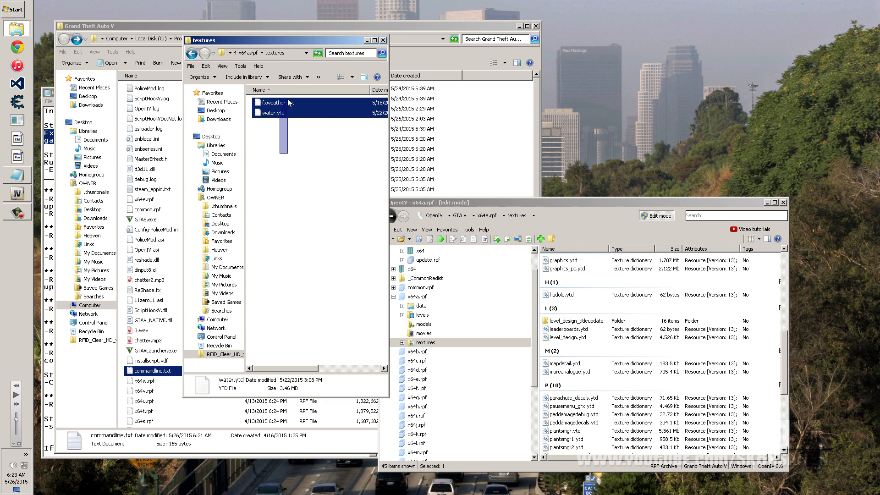
left_click(607, 390)
scroll(610, 403, "down", 6)
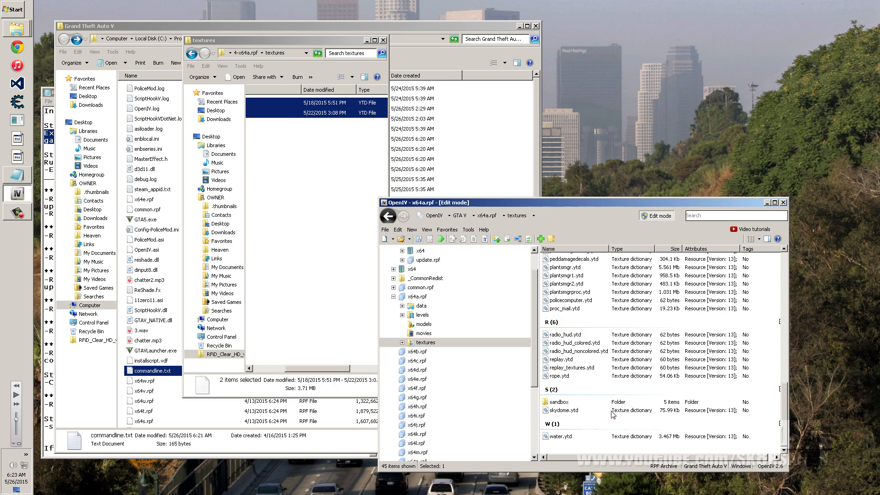
left_click_drag(716, 457, 640, 456)
left_click_drag(278, 111, 622, 443)
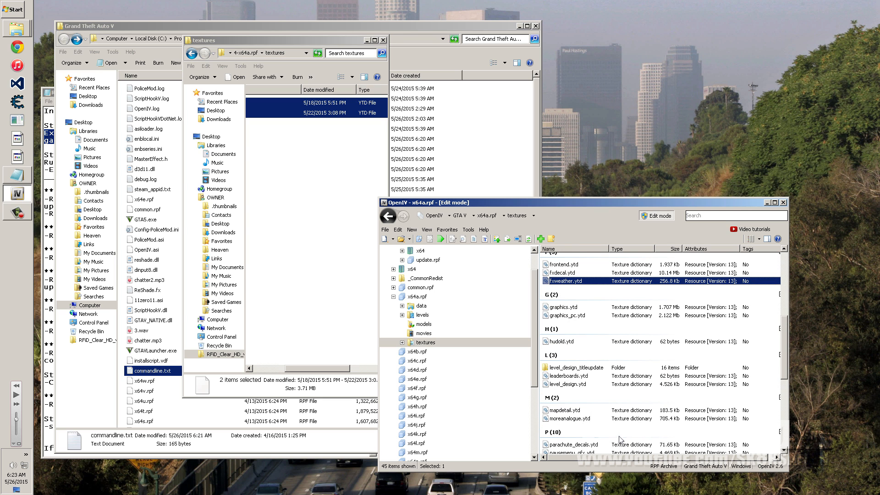
Check fxweather.ytd in x64a.rpf's textures folder against the mod's fxweather.ytd
scroll(620, 439, "up", 1)
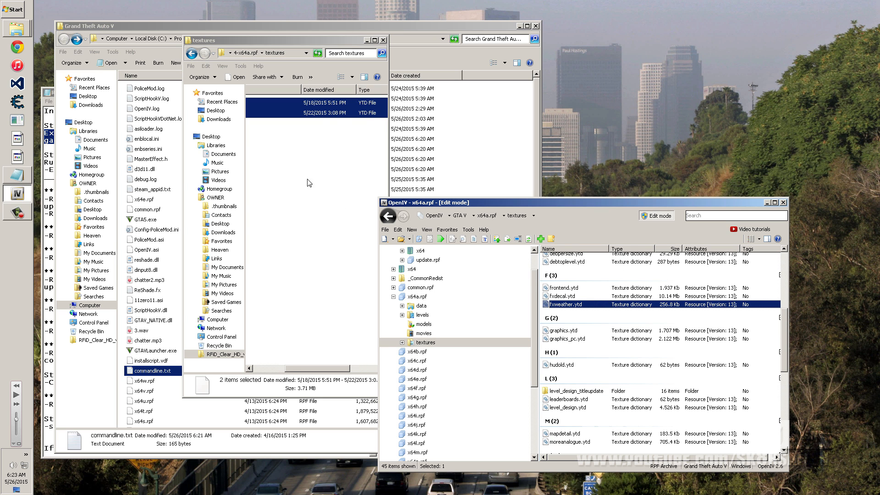
left_click(278, 163)
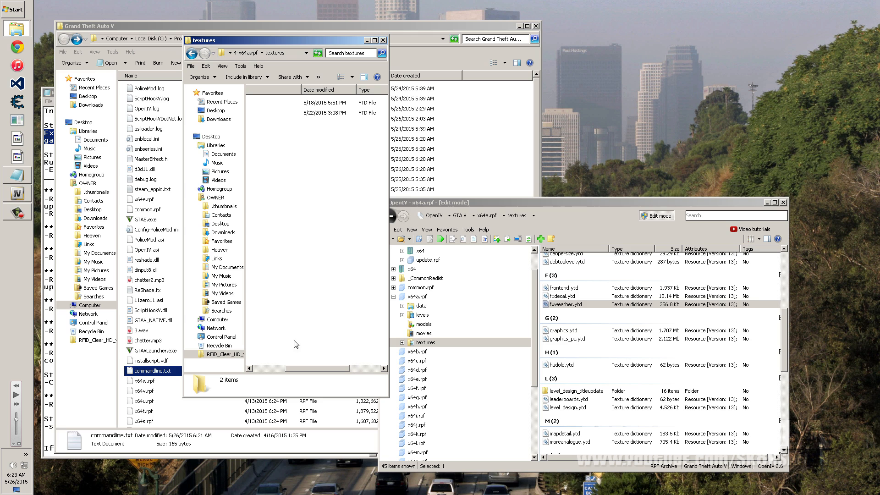
left_click_drag(316, 368, 282, 368)
left_click(277, 103)
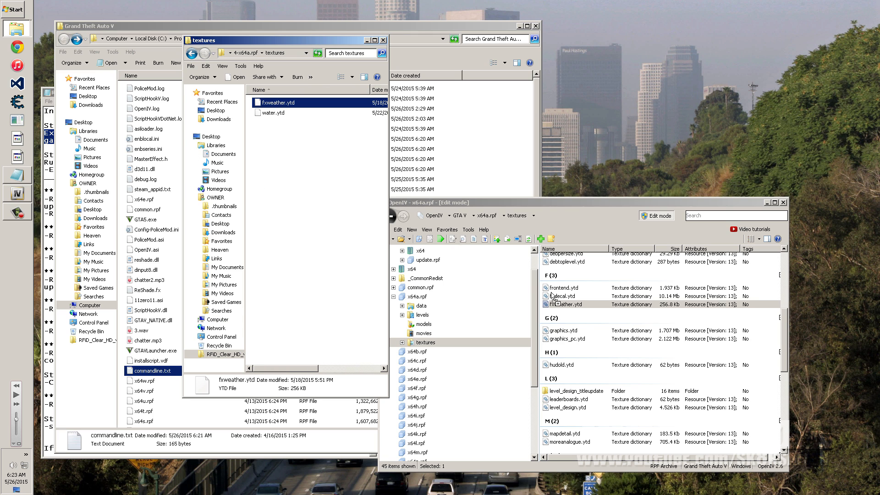
left_click(314, 169)
left_click(284, 105)
View the recommended Grand Theft Auto V settings in For ALL - Nvidia Control Panel Settings.png from the mod's Better FPS for Nvidia folder
left_click(245, 53)
left_click(243, 53)
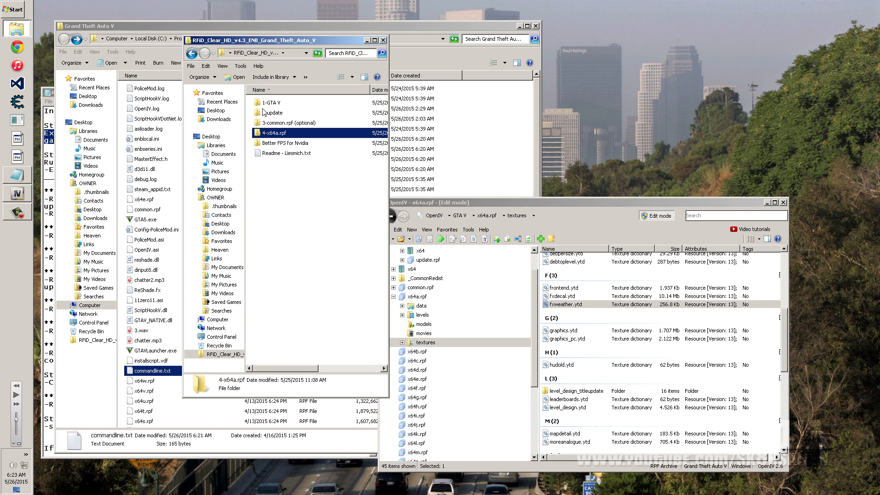
double_click(274, 144)
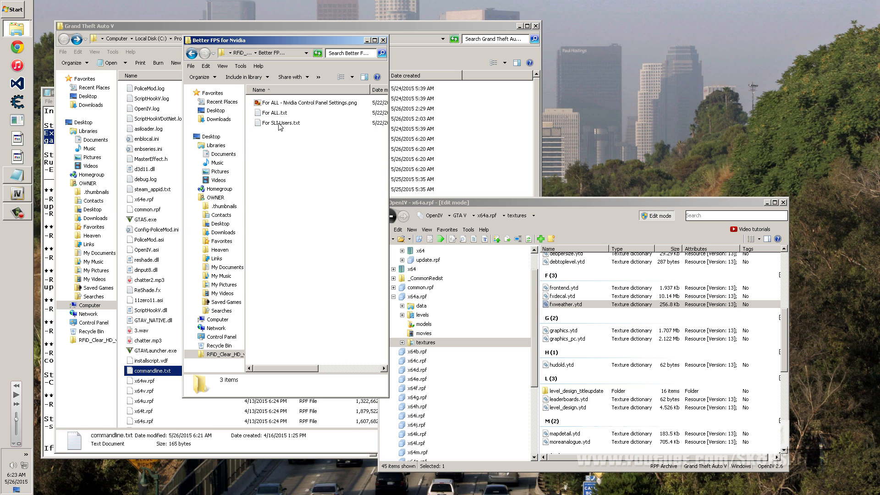
double_click(281, 105)
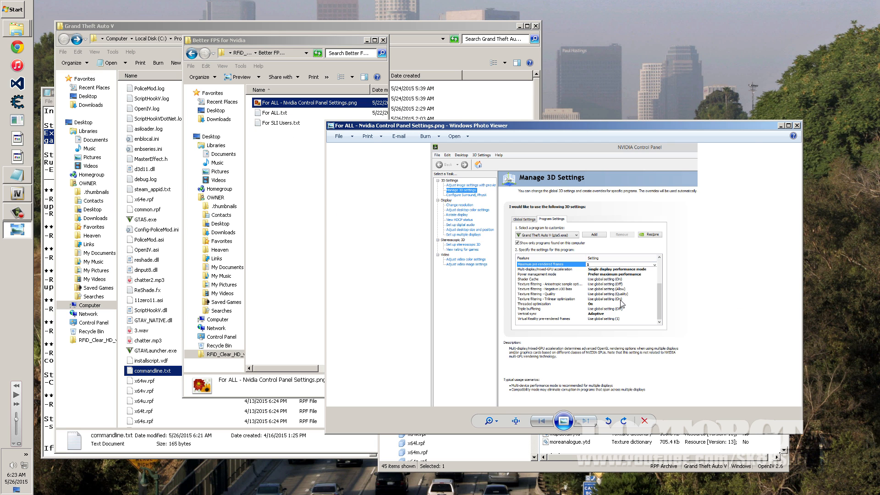
scroll(622, 304, "up", 3)
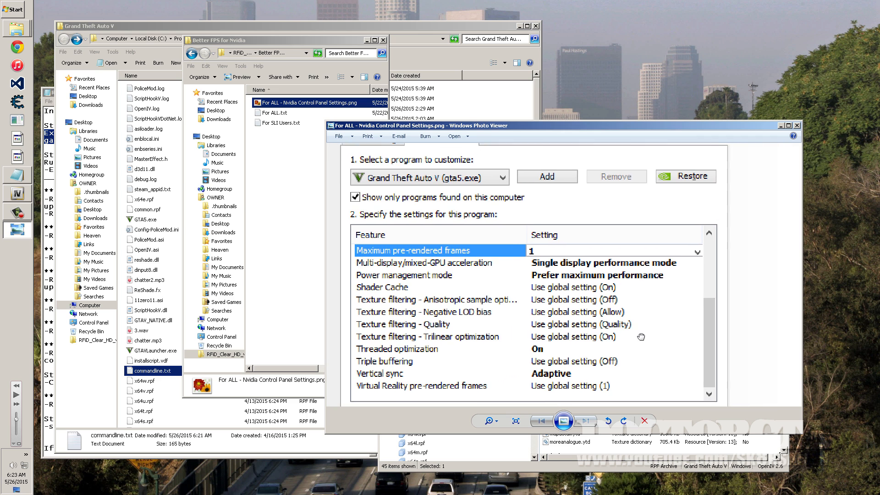
mouse_move(641, 337)
left_mouse_down()
mouse_move(653, 325)
mouse_move(659, 353)
mouse_move(651, 328)
left_mouse_up()
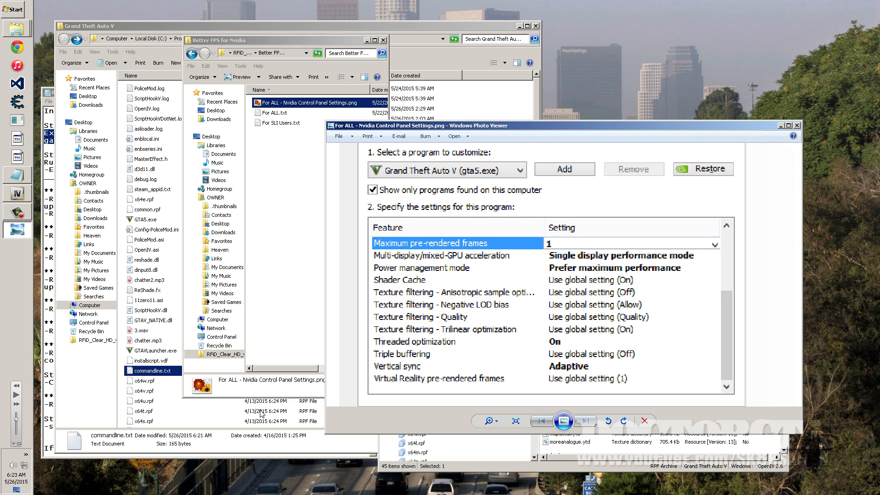
Open the NVIDIA Control Panel from the system's NVIDIA notification icon
left_click(26, 456)
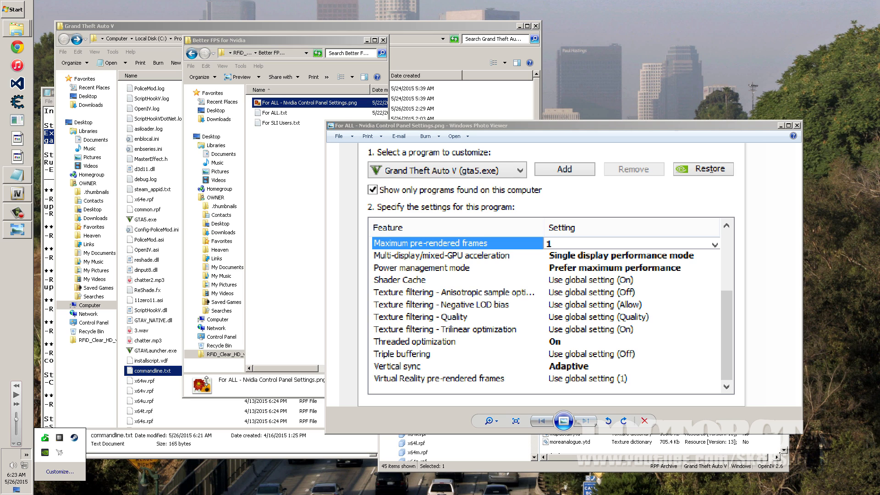
right_click(45, 453)
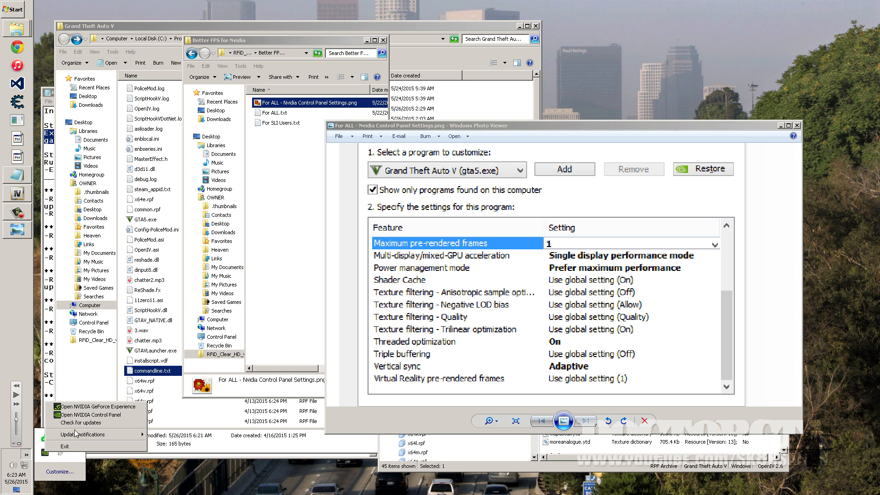
left_click(105, 415)
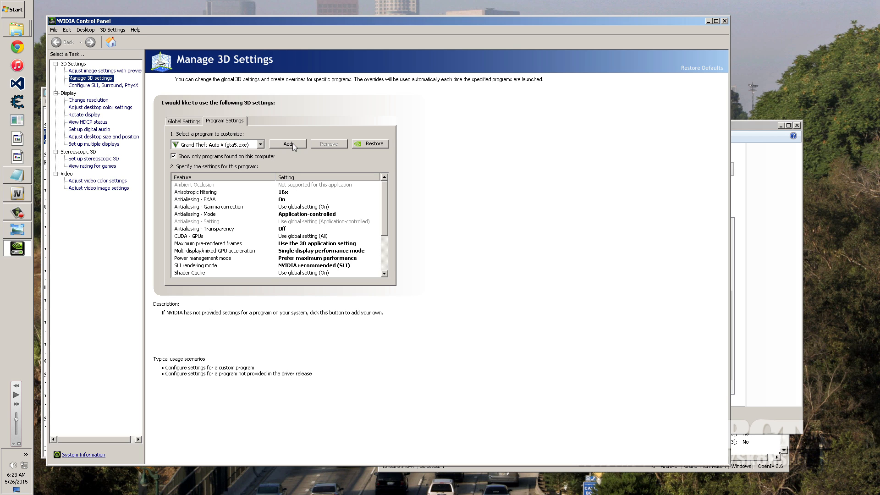
Add Grand Theft Auto V as the program to customize in the 3D program settings
left_click(288, 144)
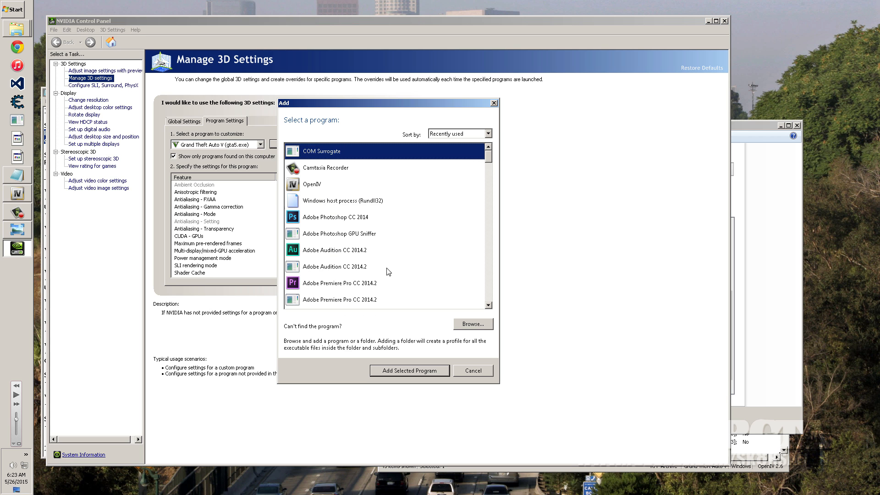
left_click_drag(490, 162, 486, 174)
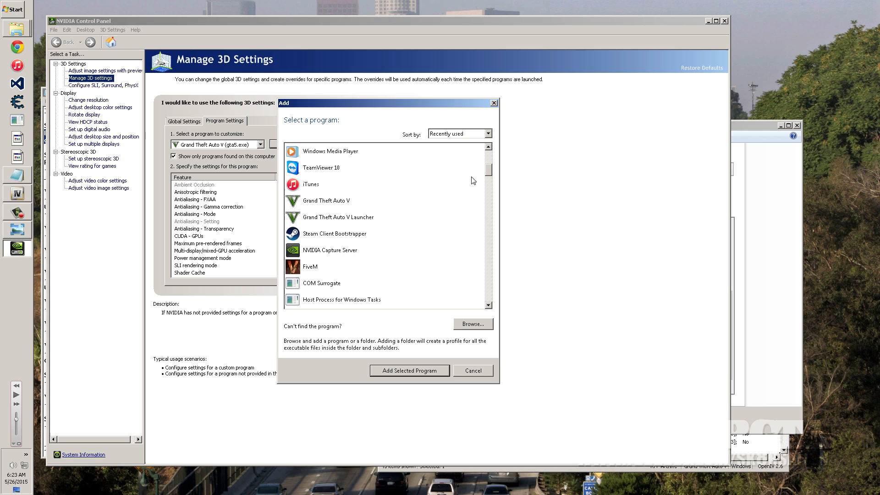
left_click(328, 218)
left_click(322, 202)
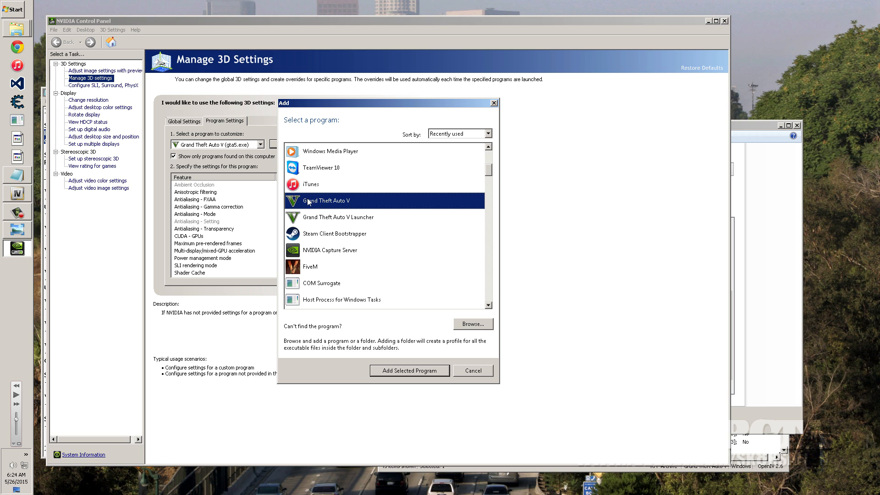
left_click(422, 372)
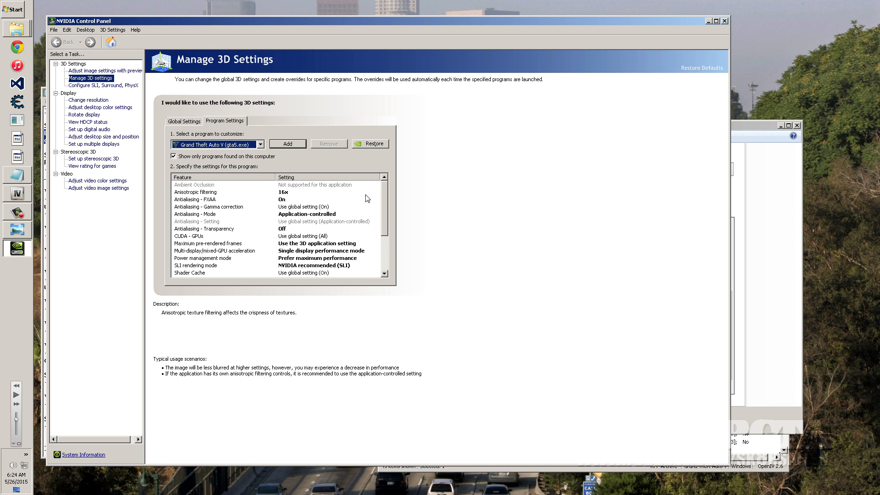
Review the Grand Theft Auto V 3D settings, try 2x (supersample) for Antialiasing - Transparency, and discard the change
scroll(381, 203, "down", 3)
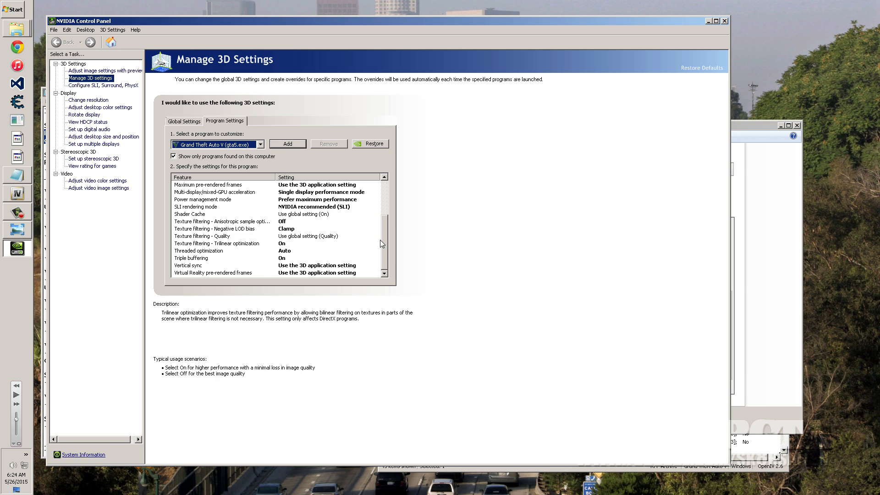
scroll(381, 240, "up", 3)
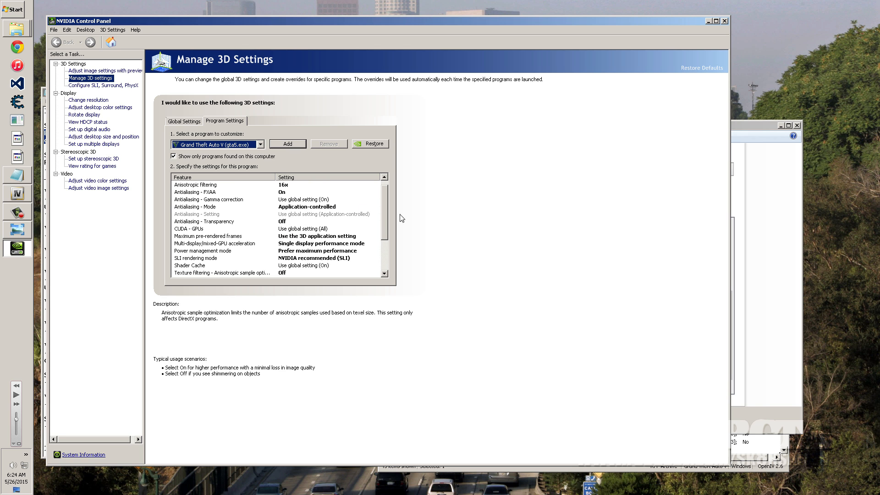
left_click(326, 226)
left_click(312, 250)
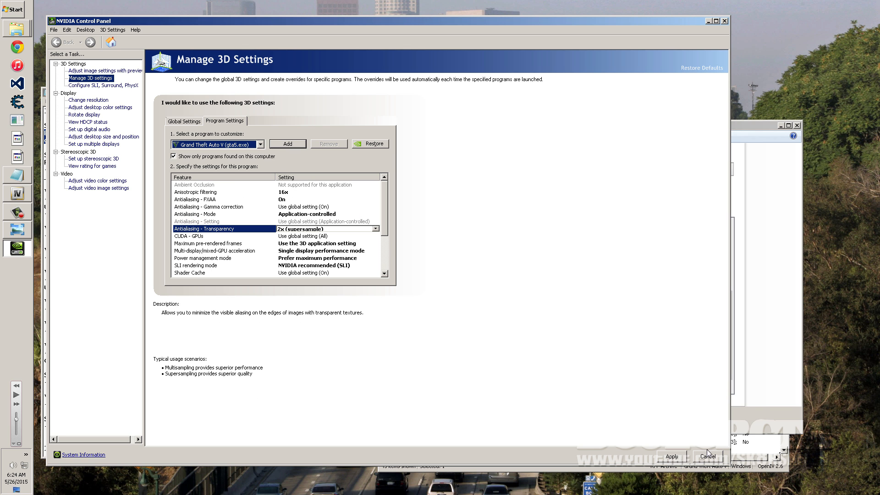
left_click(709, 458)
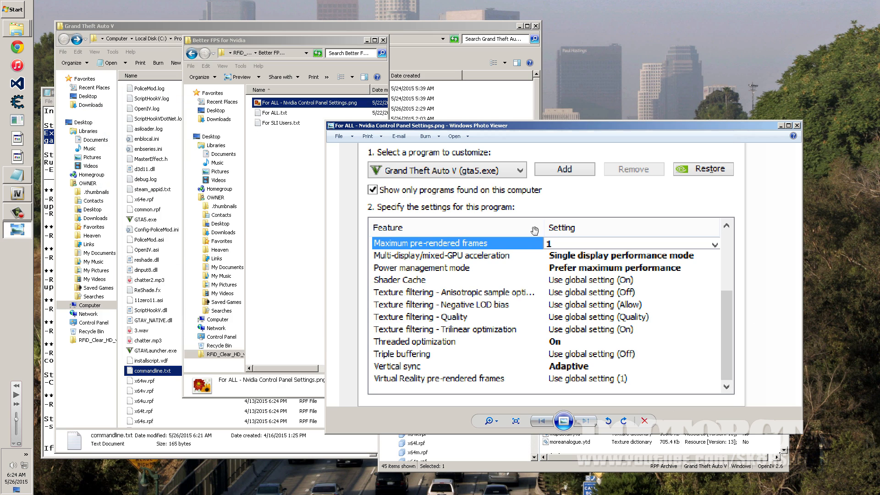
Review the recommended settings image and the notes in For ALL.txt from the Better FPS for Nvidia folder, closing each
scroll(617, 327, "down", 3)
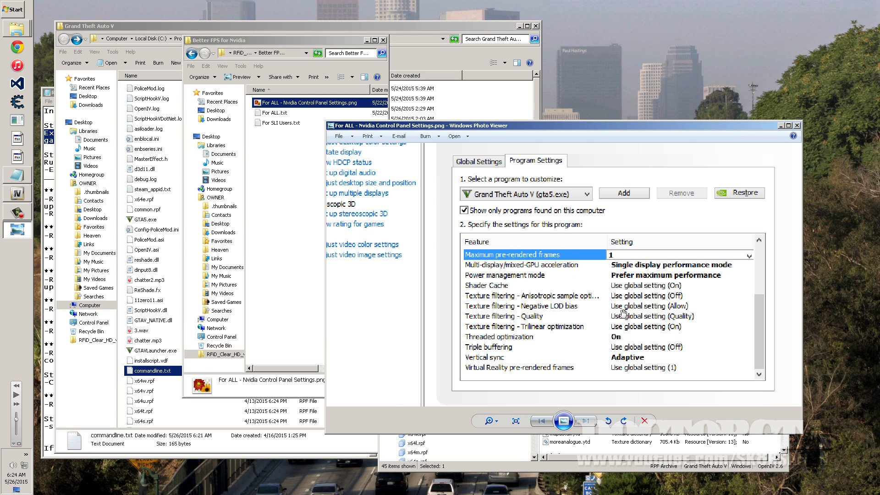
scroll(635, 267, "down", 3)
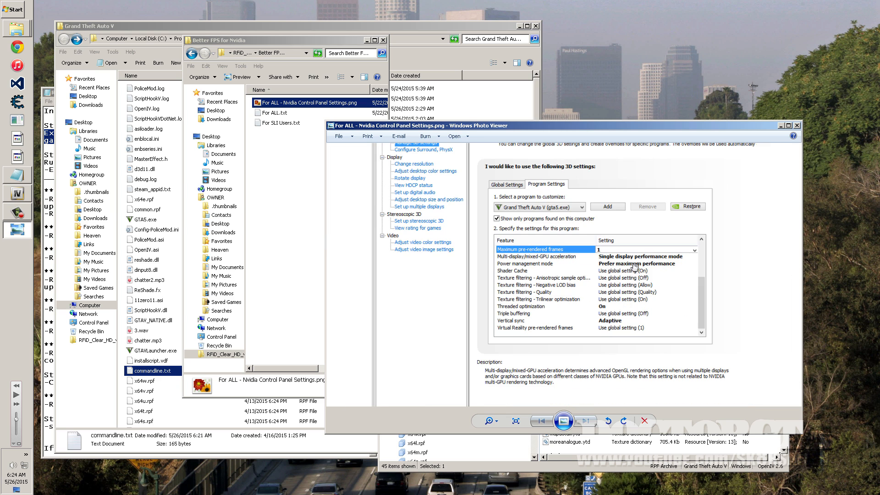
left_click(797, 125)
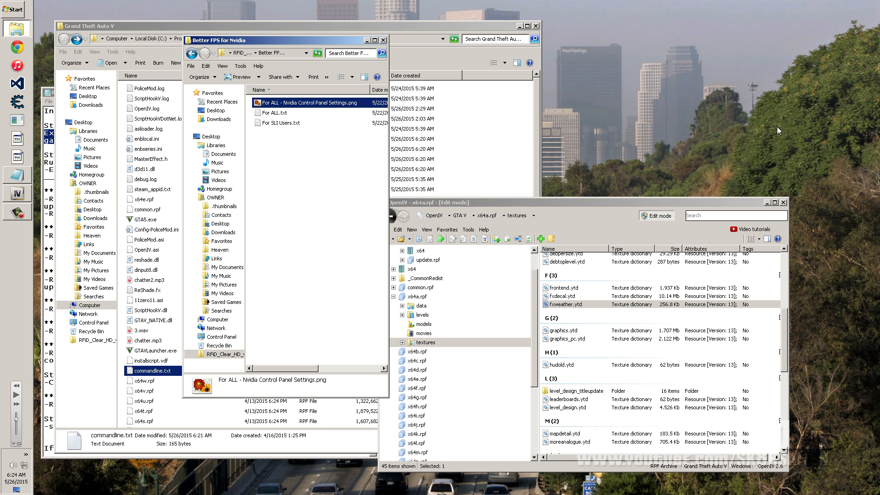
double_click(303, 114)
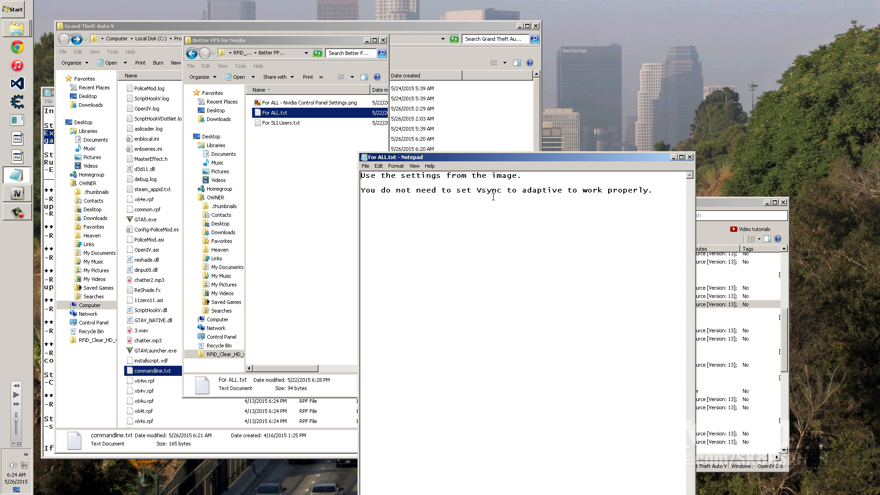
left_click(690, 158)
Open For SLI Users.txt and copy its -GPUCount 2 line
double_click(278, 122)
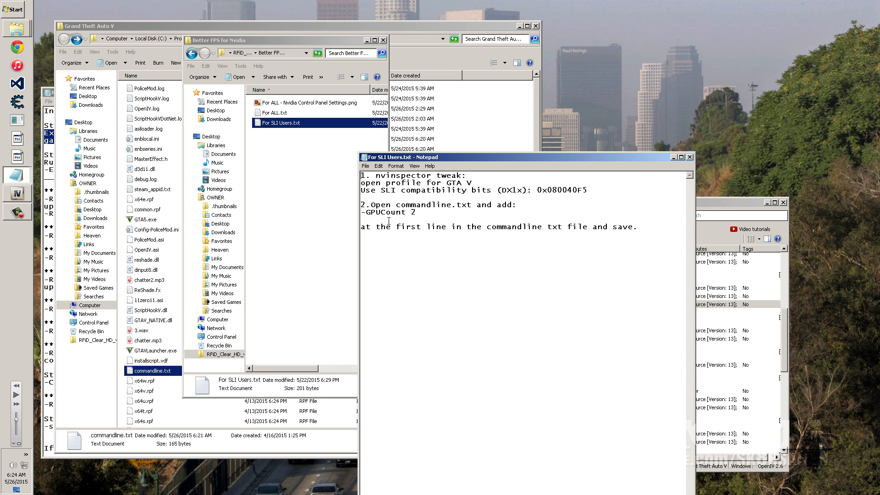
left_click_drag(424, 216, 361, 212)
right_click(377, 214)
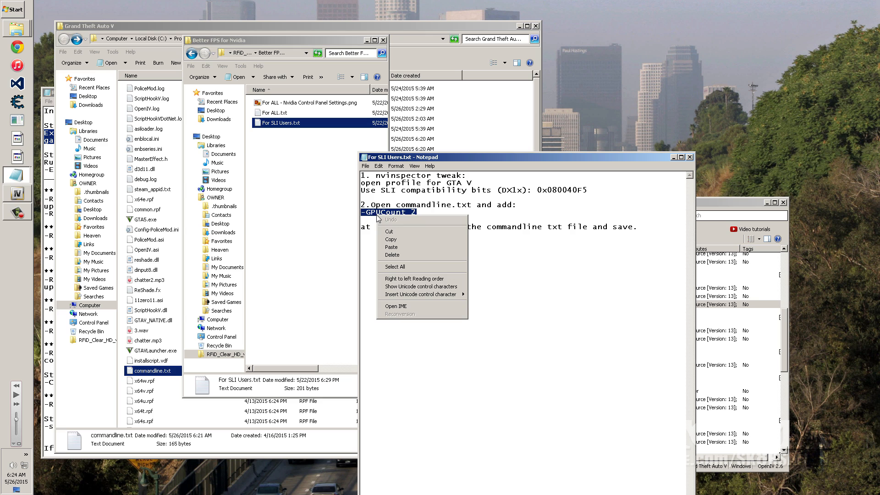
left_click(391, 239)
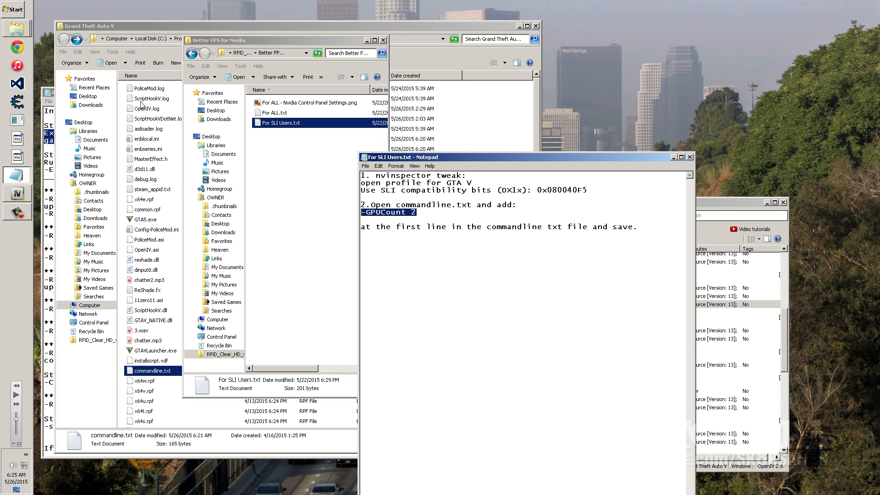
Add the -GPUCount 2 line to commandline.txt in the Grand Theft Auto V game folder and save the file
double_click(148, 374)
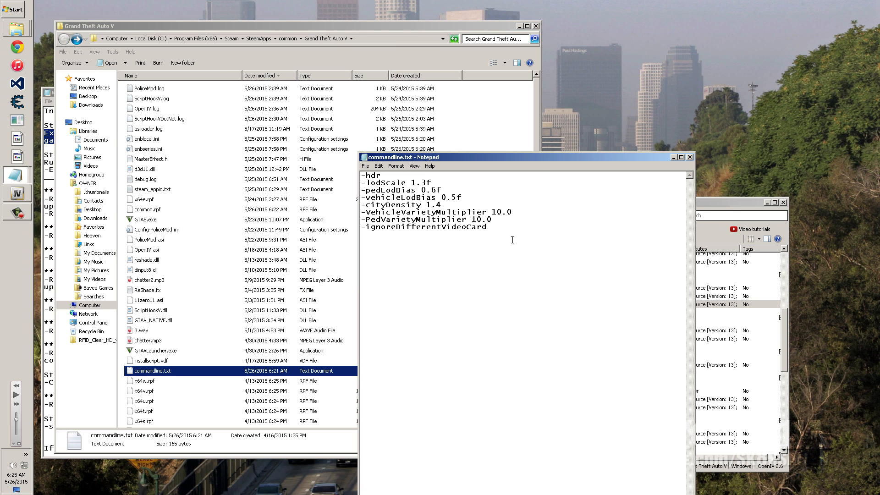
type("-GPUCount 2")
left_click(690, 157)
left_click(444, 262)
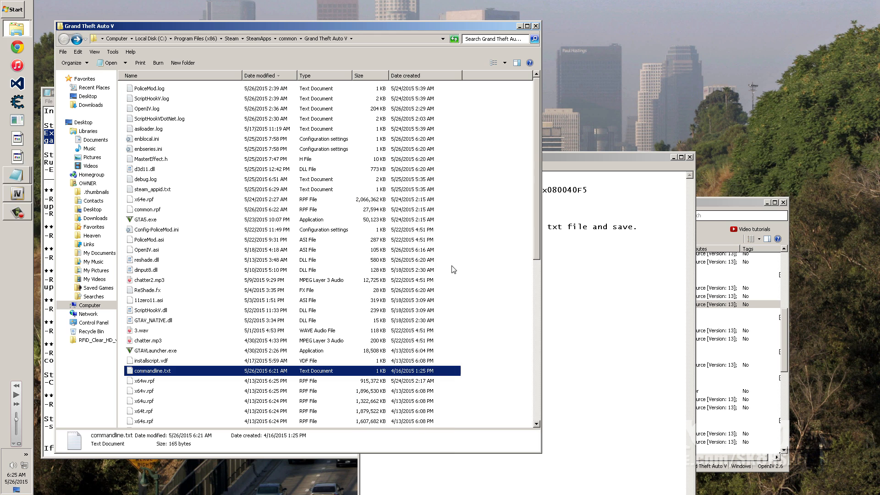
Check the SLI notes for the nvinspector tweak and launch nvidiaInspector.exe from the Misc folder on Local Disk (D:)
left_click(607, 275)
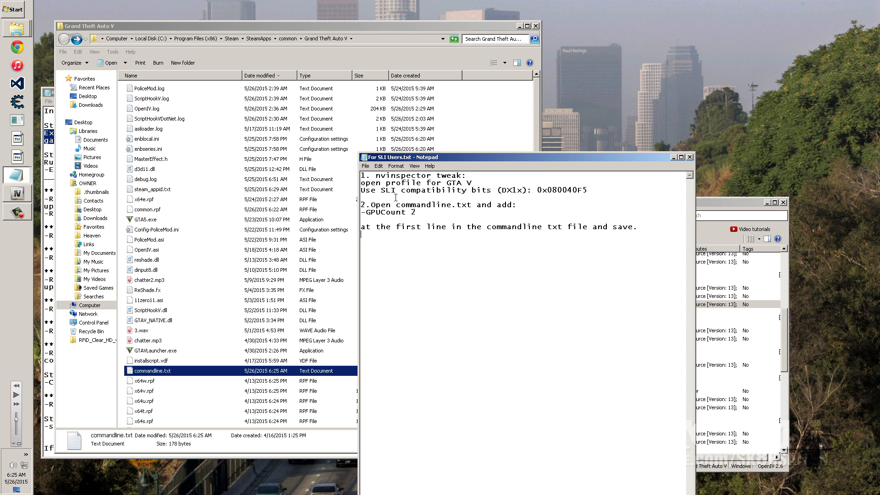
left_click(16, 36)
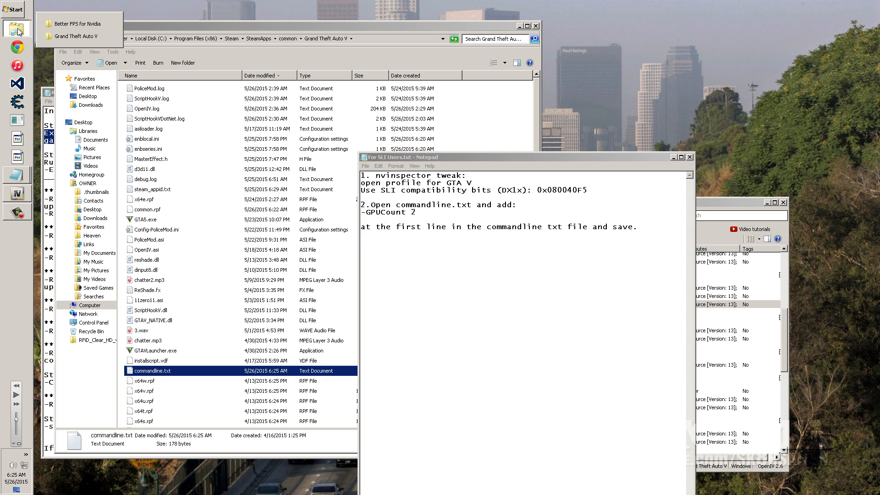
left_click(89, 305)
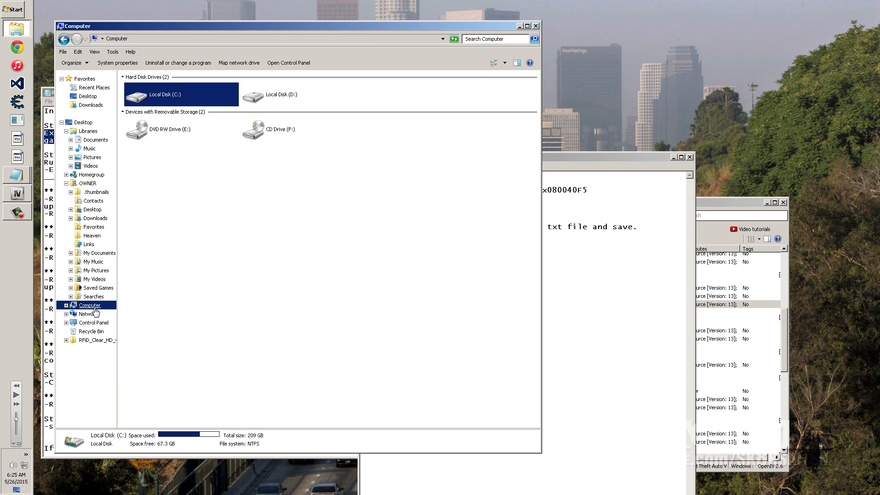
double_click(274, 103)
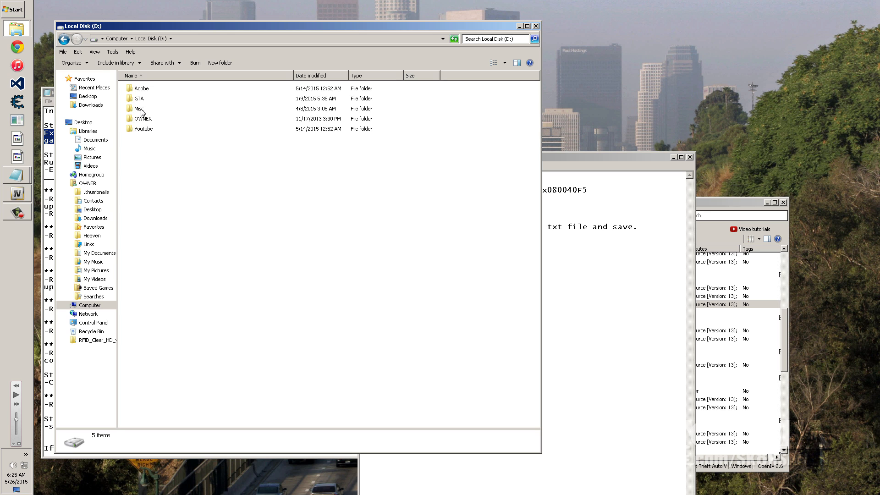
left_click(141, 109)
left_click(150, 132)
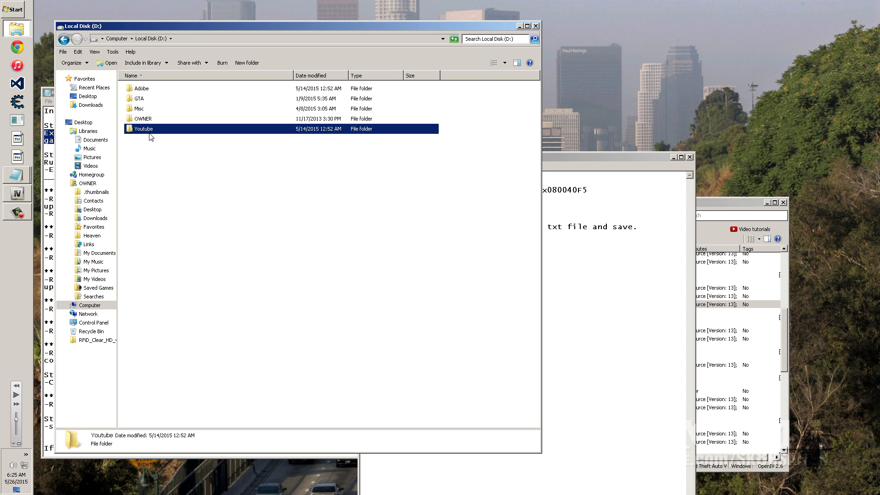
double_click(147, 110)
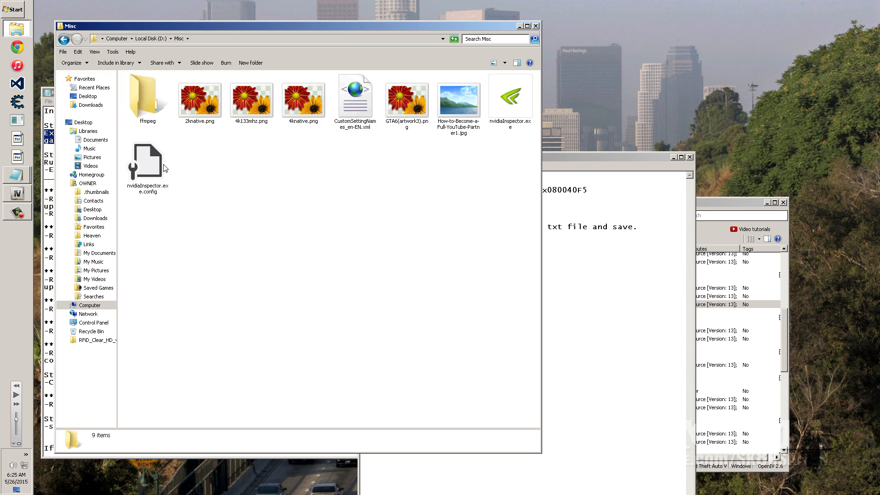
right_click(514, 106)
left_click(526, 120)
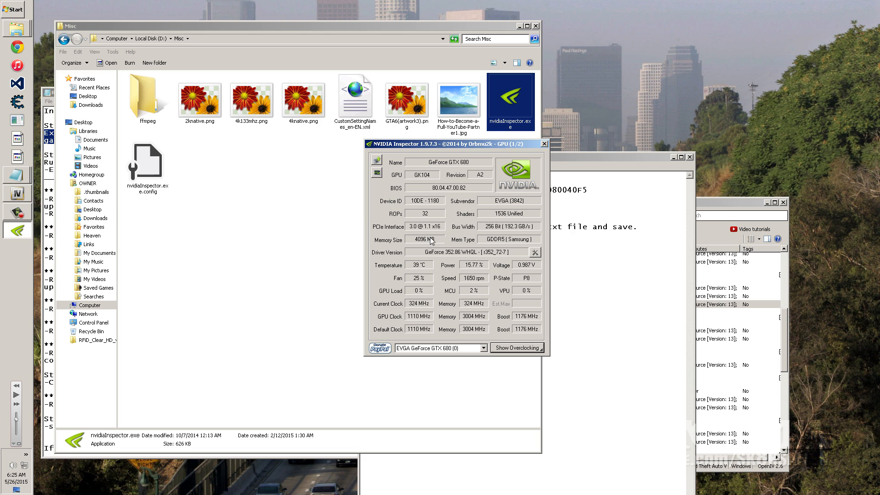
Open the driver profile settings and load the Grand Theft Auto V profile
left_click(535, 252)
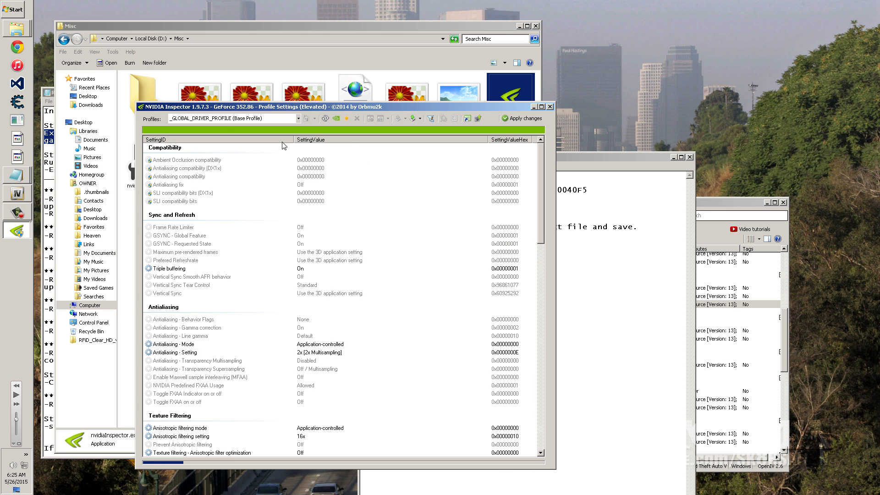
type("gra")
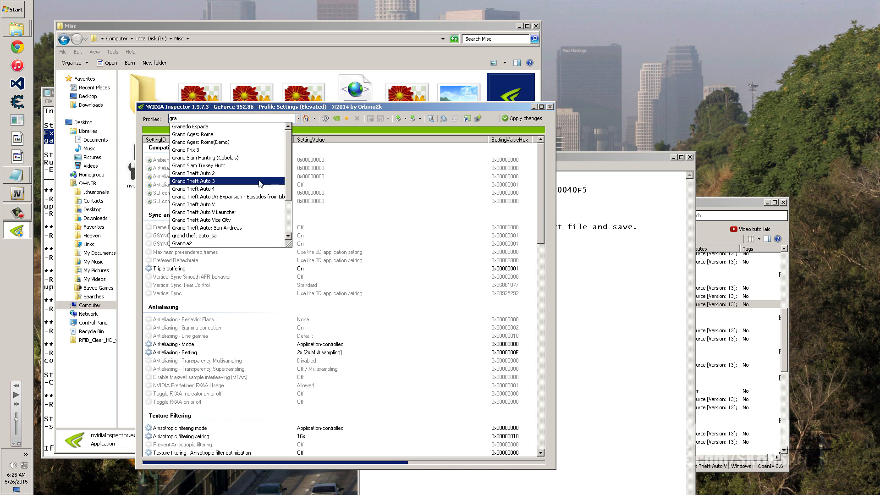
left_click(220, 205)
Copy the SLI compatibility bits value 0x080040F5 from For SLI Users.txt and return to the profile settings
left_click(624, 181)
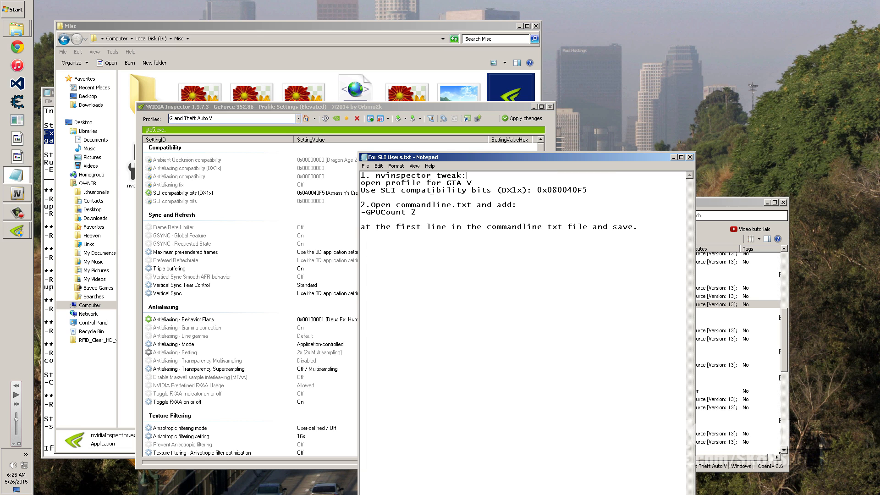
left_click_drag(426, 190, 578, 190)
left_click(502, 191)
right_click(578, 191)
left_click(593, 215)
left_click(226, 116)
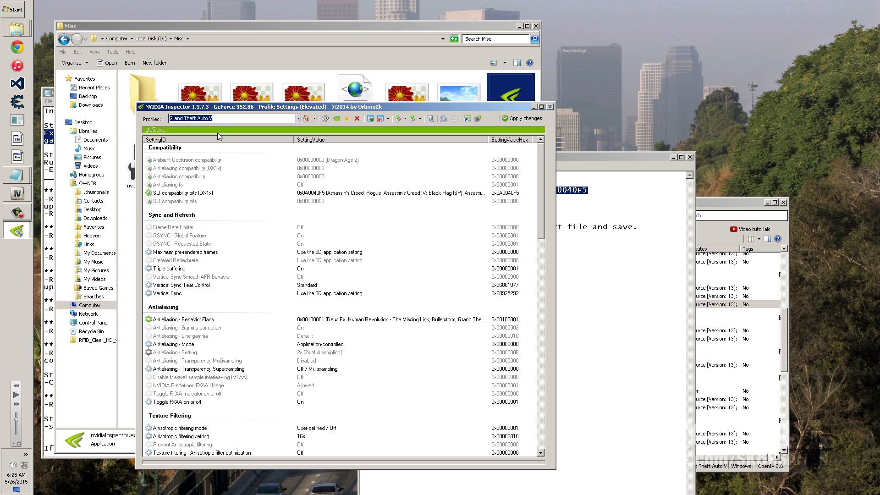
Set SLI compatibility bits (DX1x) to 0x080040F5 in the Grand Theft Auto V profile
left_click(334, 197)
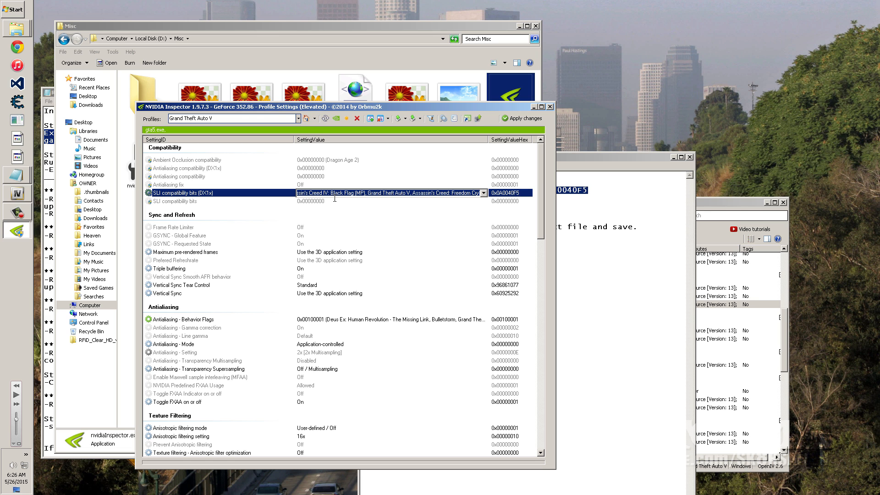
left_click(366, 196)
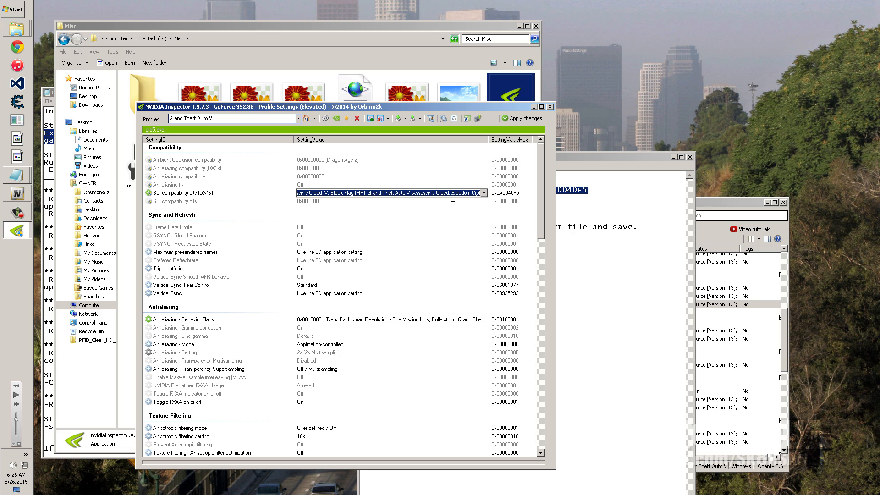
key("BackSpace")
key("ctrl+v")
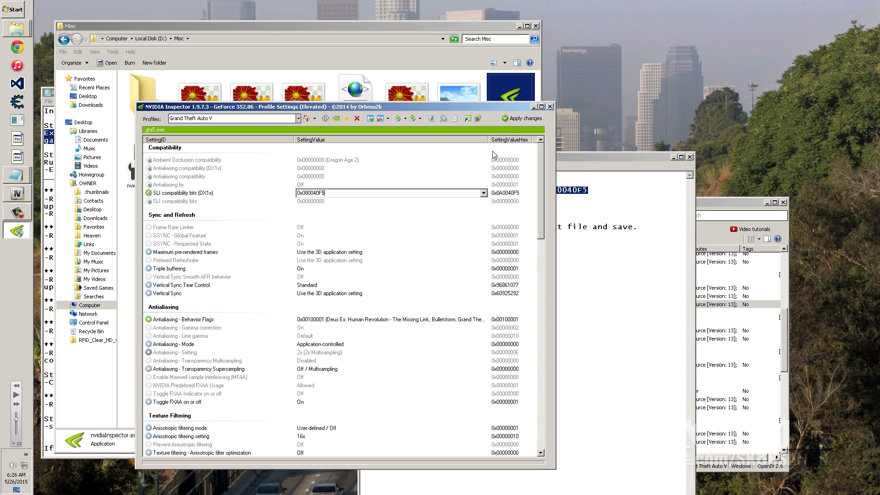
key("Return")
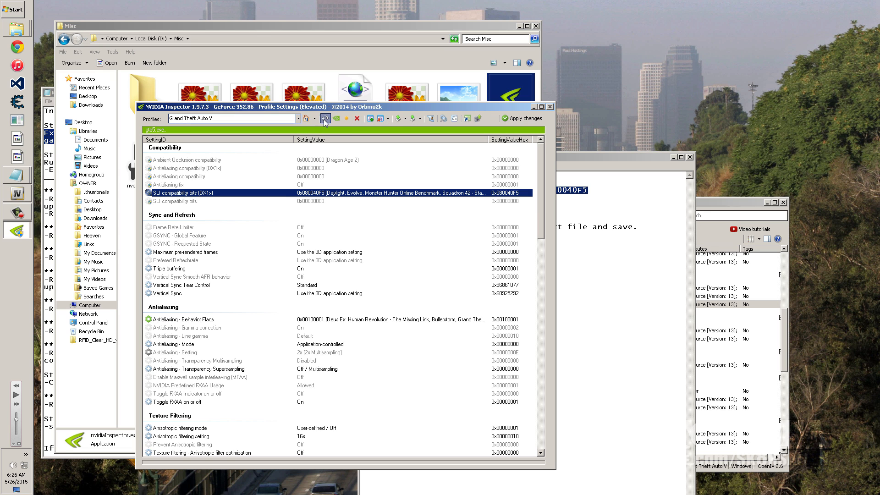
Reopen the profile settings to check the Grand Theft Auto V profile's SLI compatibility bits, and close them and the Misc folder
left_click(550, 106)
double_click(510, 101)
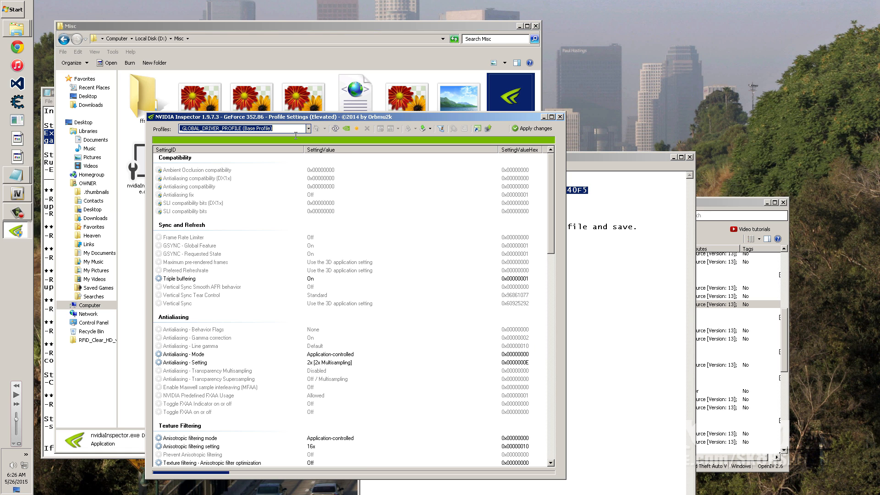
type("grand")
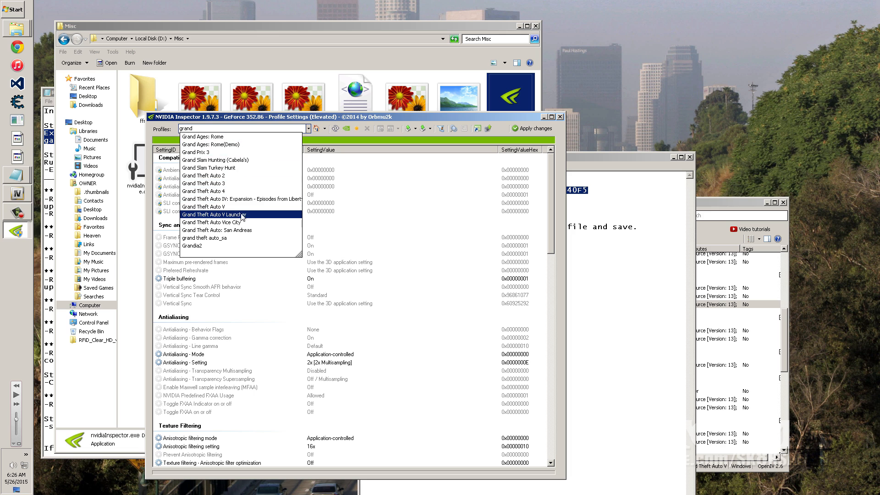
left_click(241, 208)
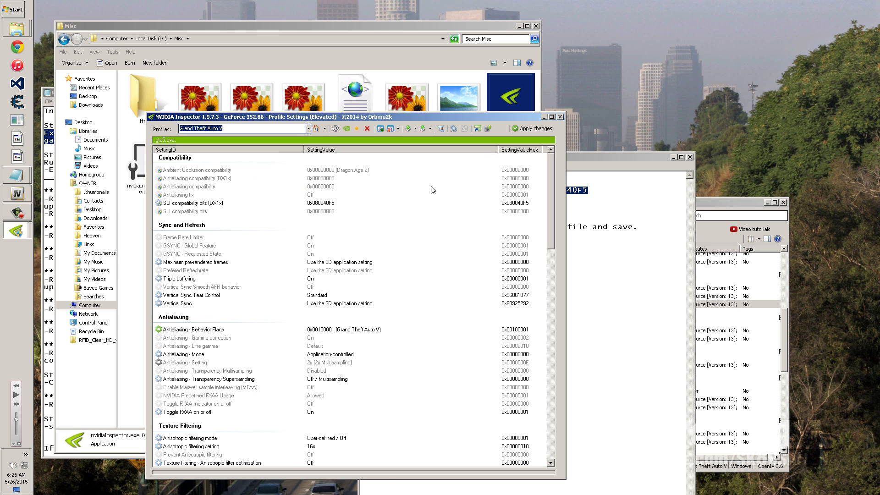
left_click(560, 117)
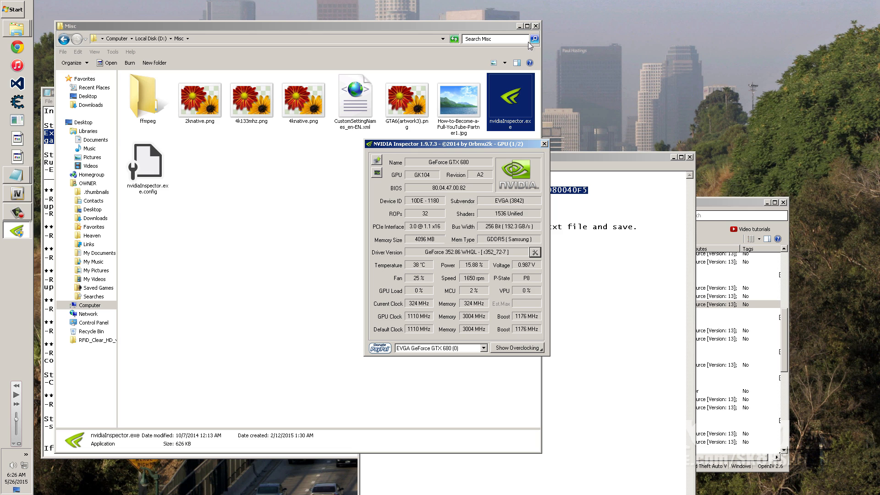
left_click(500, 104)
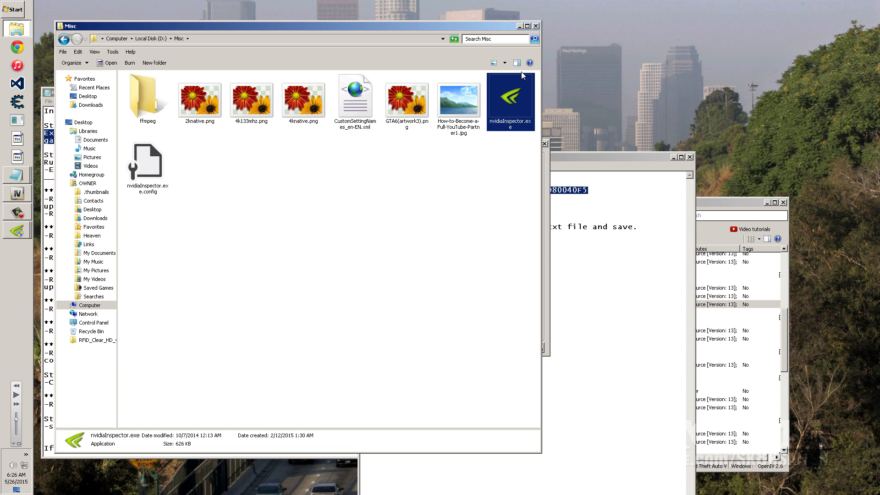
left_click(536, 25)
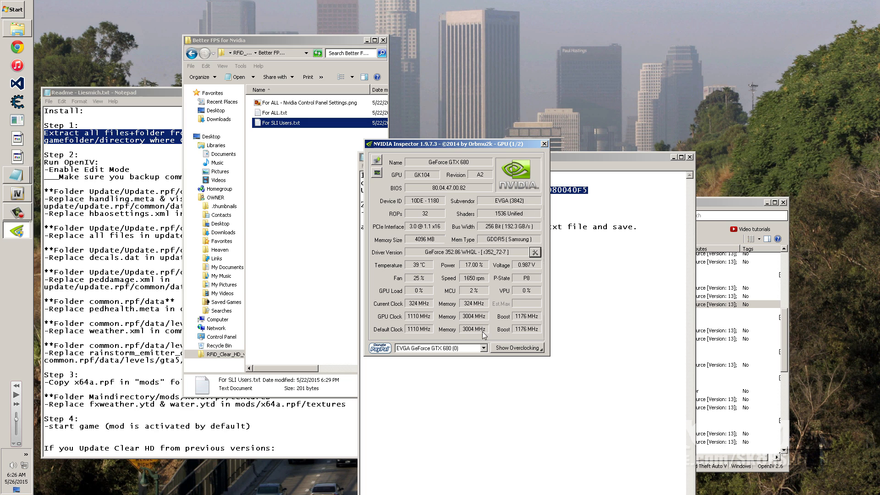
Select the second GPU, check the SLI compatibility bits in its Grand Theft Auto V profile, and close the profile settings
left_click(484, 348)
left_click(427, 362)
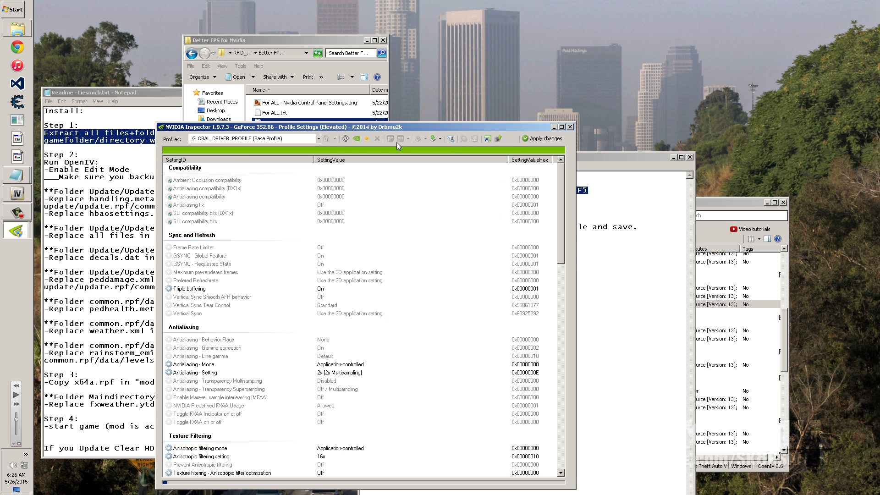
type("gran")
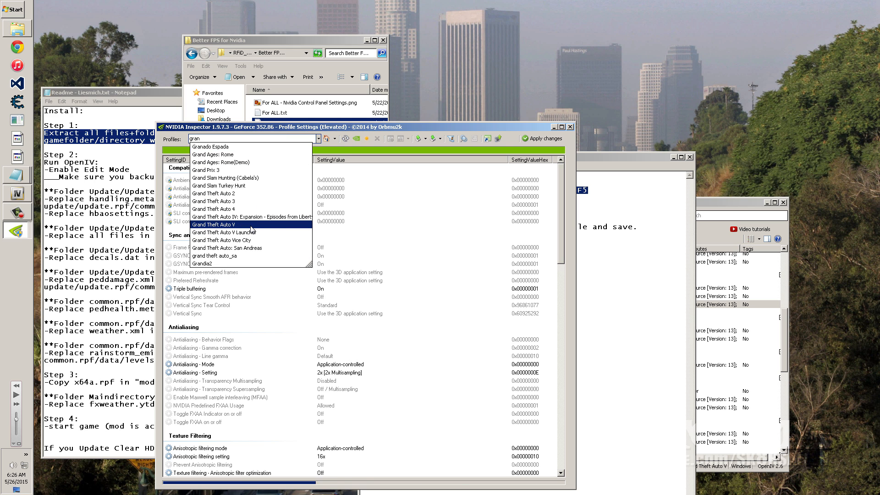
left_click(277, 226)
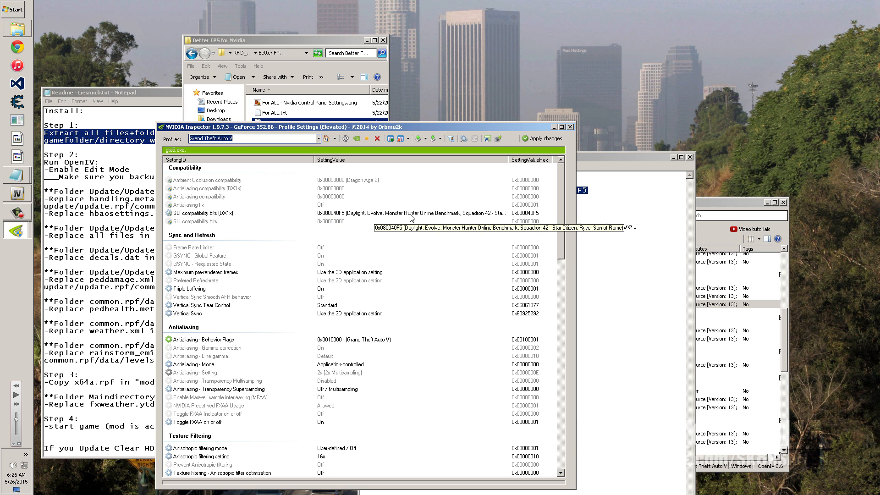
left_click(570, 127)
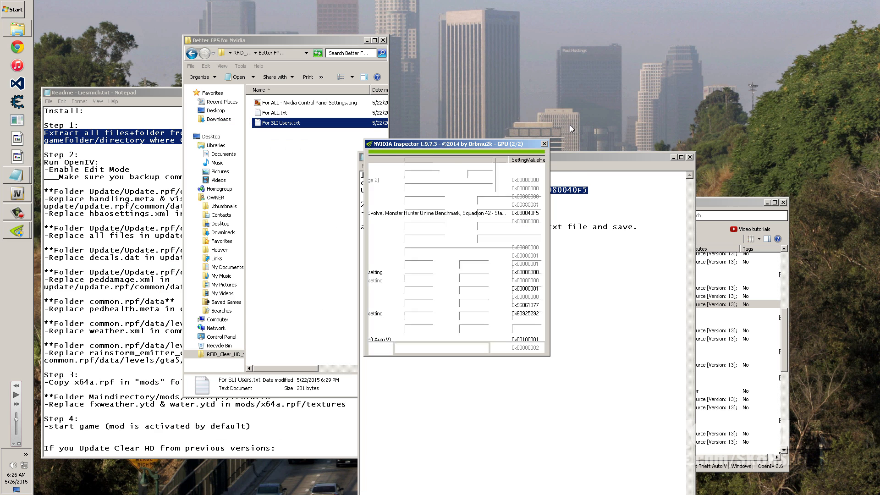
Close NVIDIA Inspector and For SLI Users.txt, and return the file browser to the RFiD_Clear_HD_v4.3_ENB_Grand_Theft_Auto_V folder
left_click(546, 144)
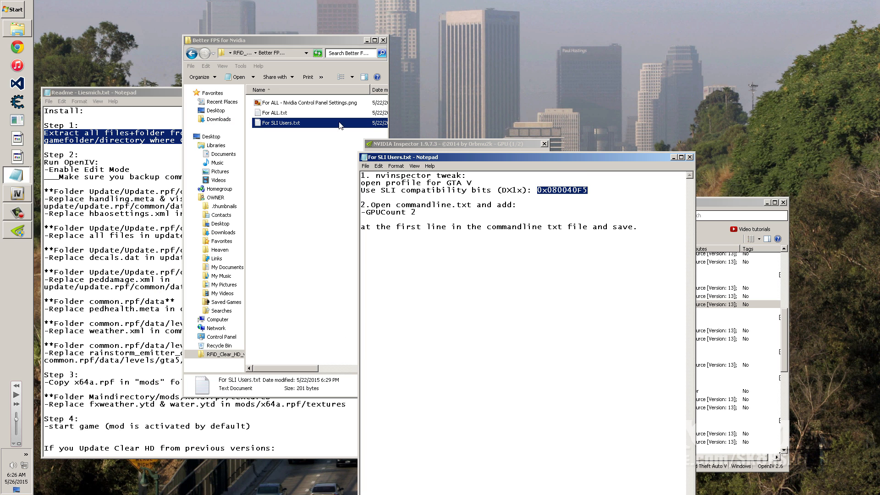
left_click(240, 53)
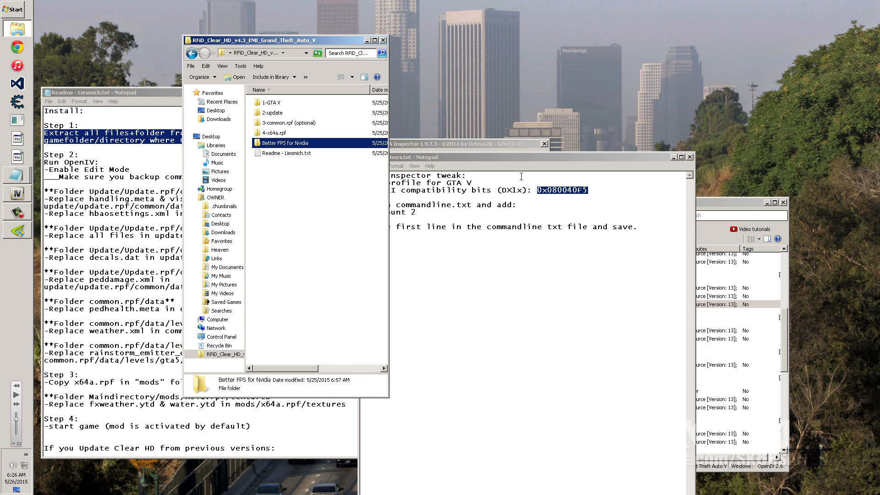
left_click(690, 158)
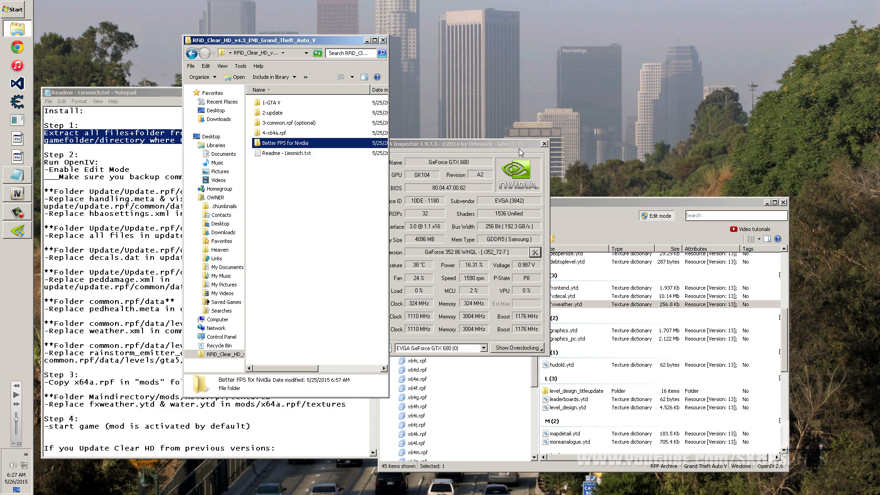
left_click(544, 143)
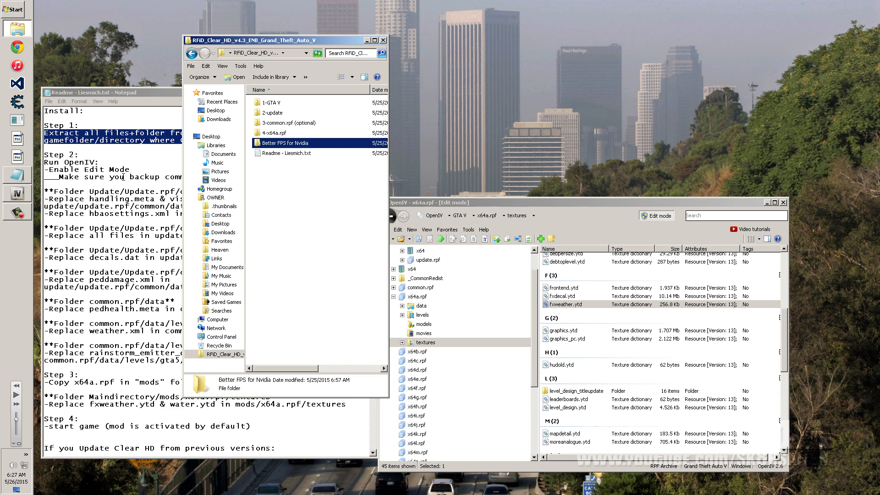
View the textures folder inside 4-x64a.rpf and the Desktop folder, and close the file browser window
double_click(277, 133)
left_click(274, 105)
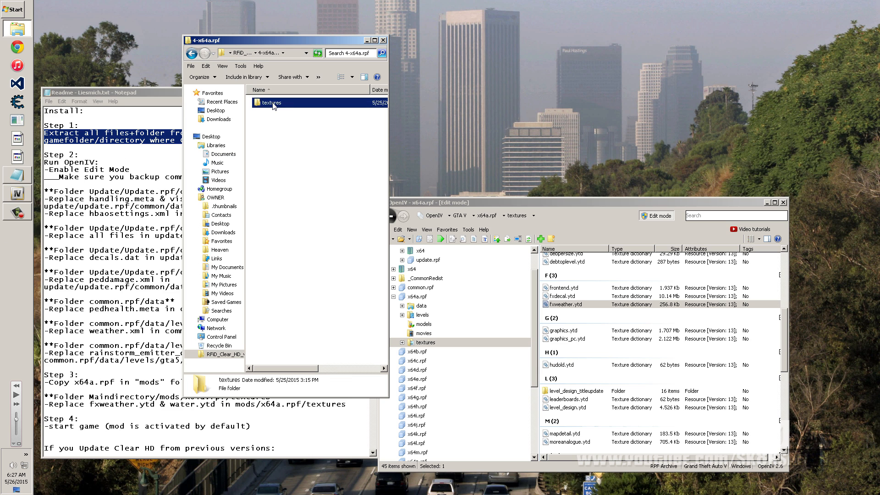
double_click(272, 103)
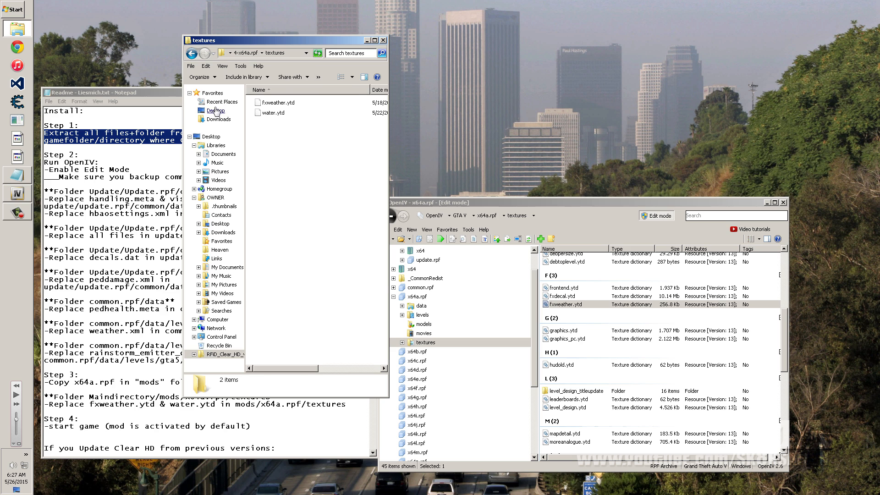
left_click(216, 110)
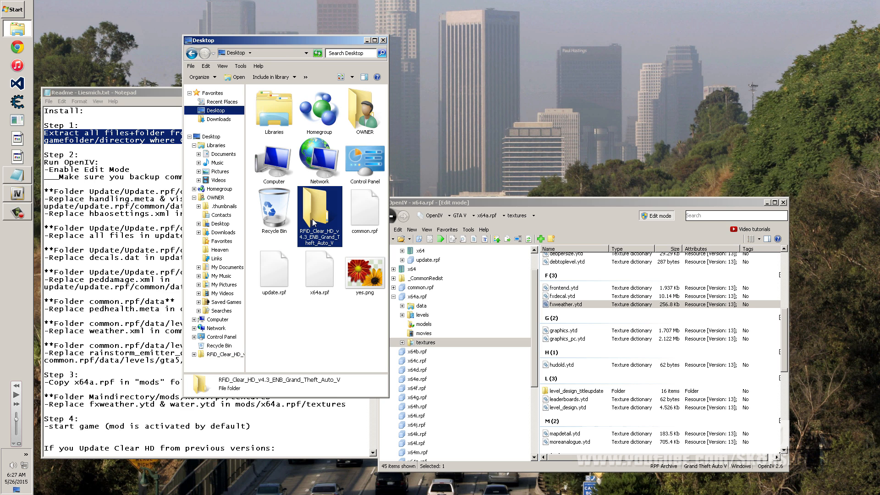
left_click(383, 41)
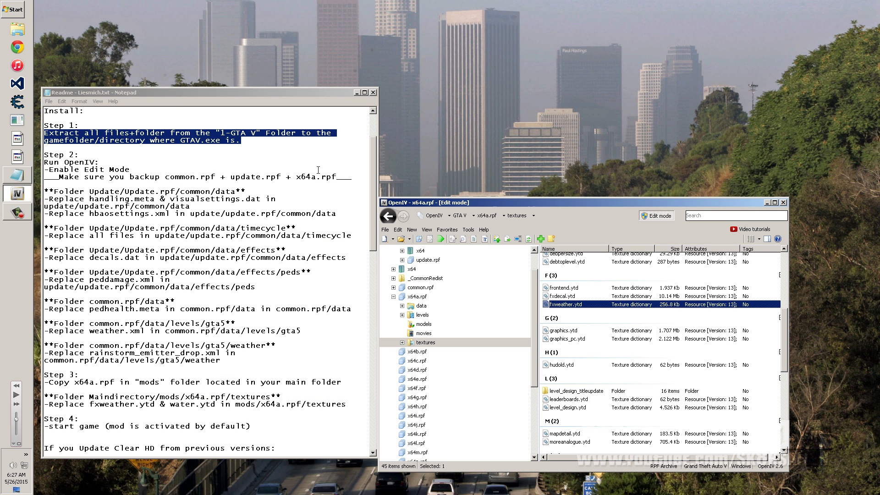